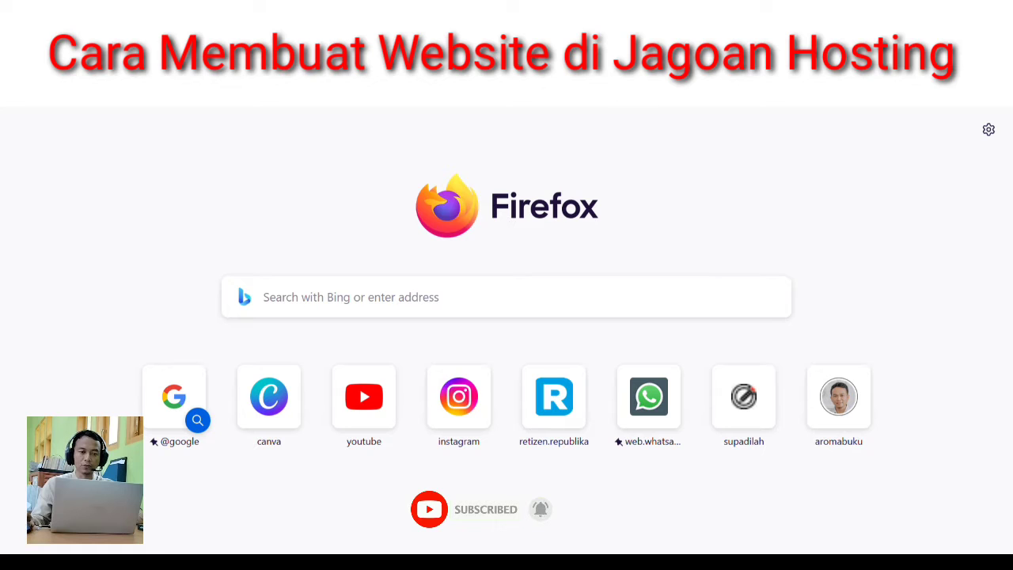
- Show the frequently visited sites list, then dismiss it
left_click(493, 68)
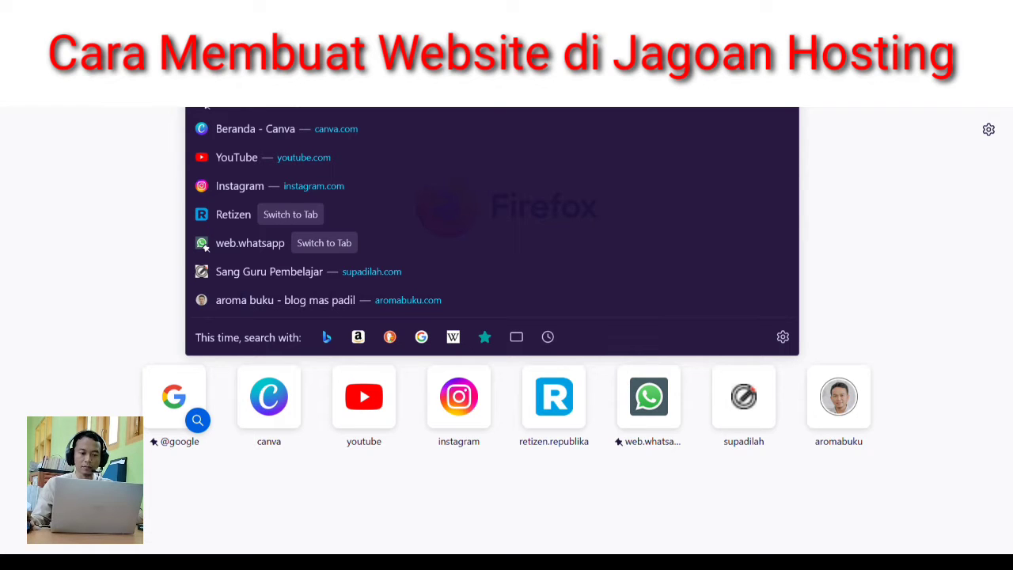
left_click(871, 153)
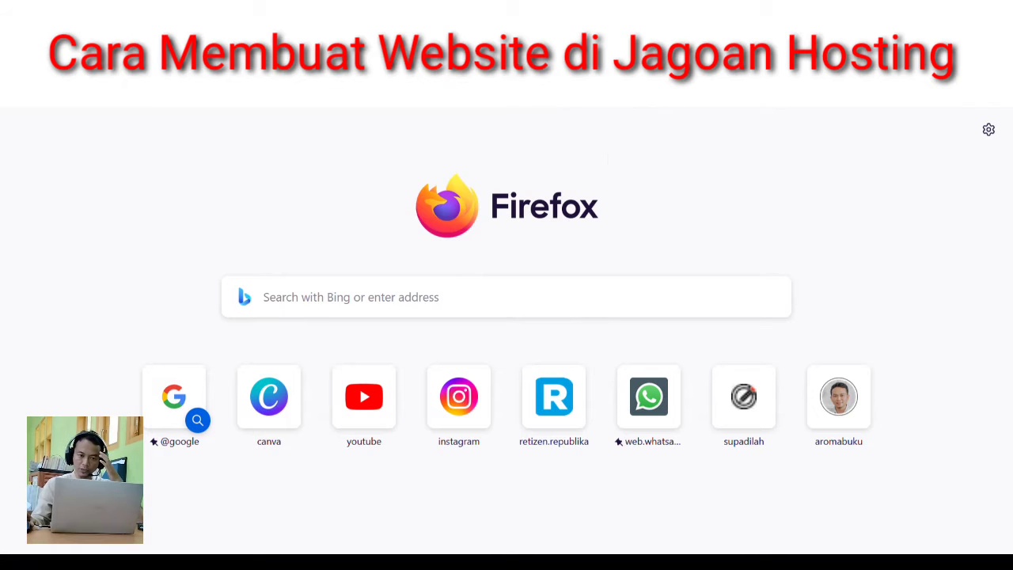
left_click(205, 106)
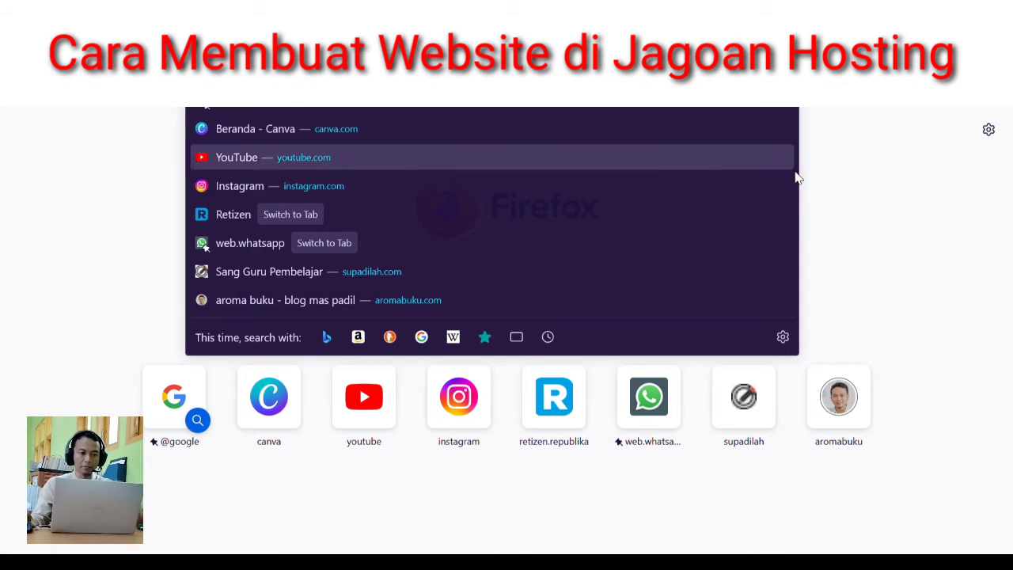
left_click(920, 188)
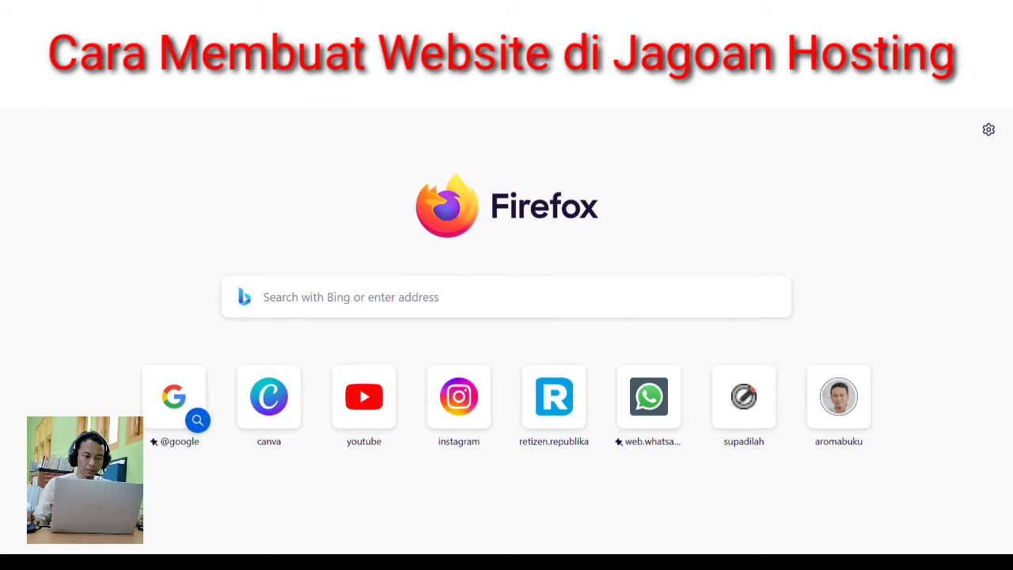
- Search Bing for 'jagoanhosting' using the address-bar suggestion
key("ctrl+l")
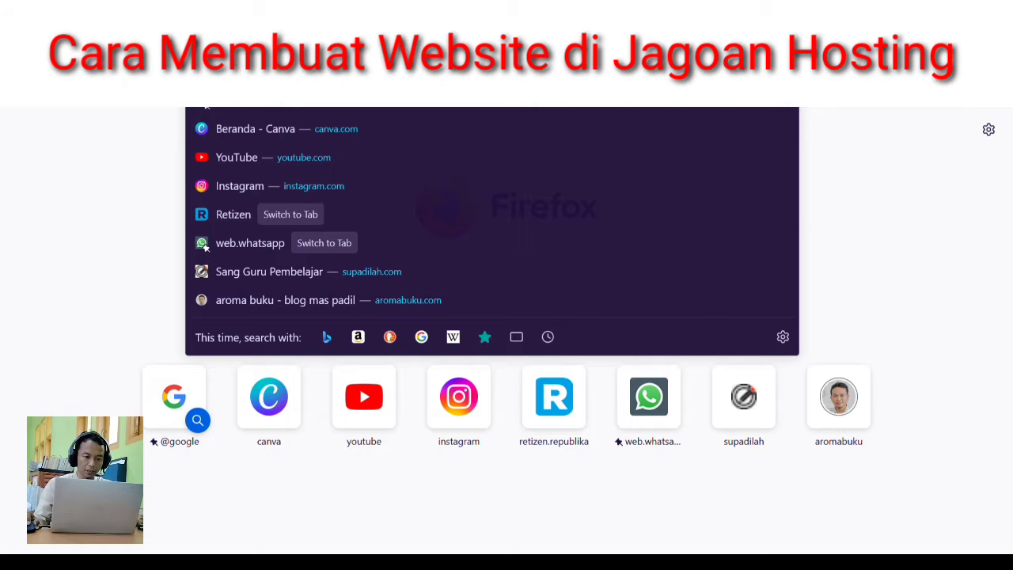
type("jagoan")
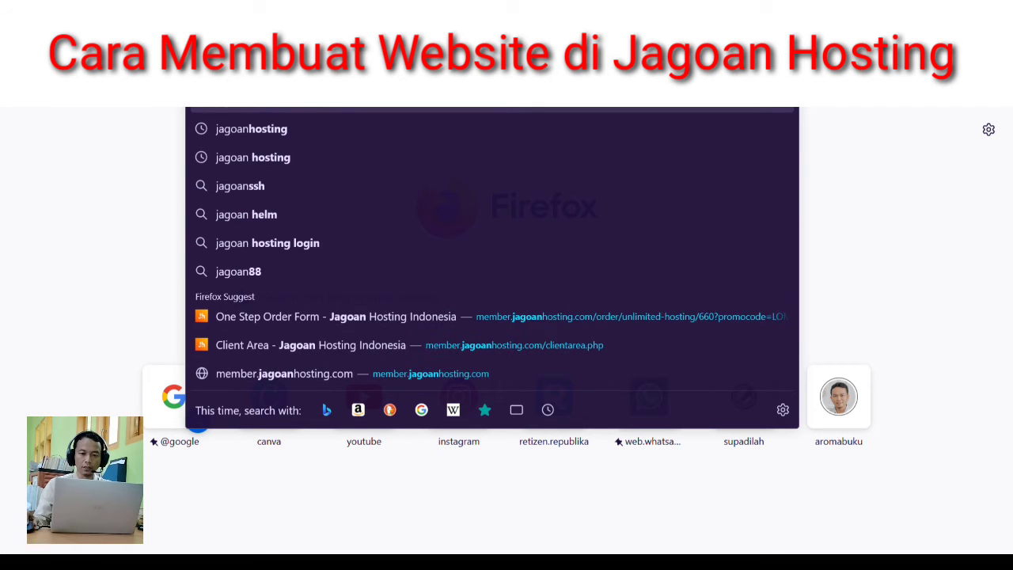
key("Down")
key("Return")
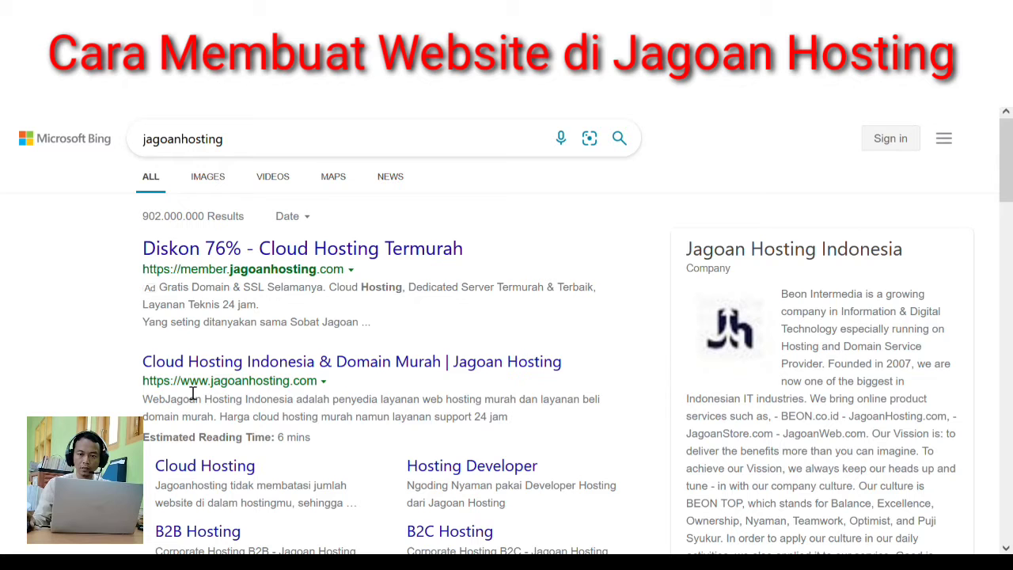
- Open the 'Cloud Hosting Indonesia & Domain Murah | Jagoan Hosting' result and head to Login
left_click(227, 365)
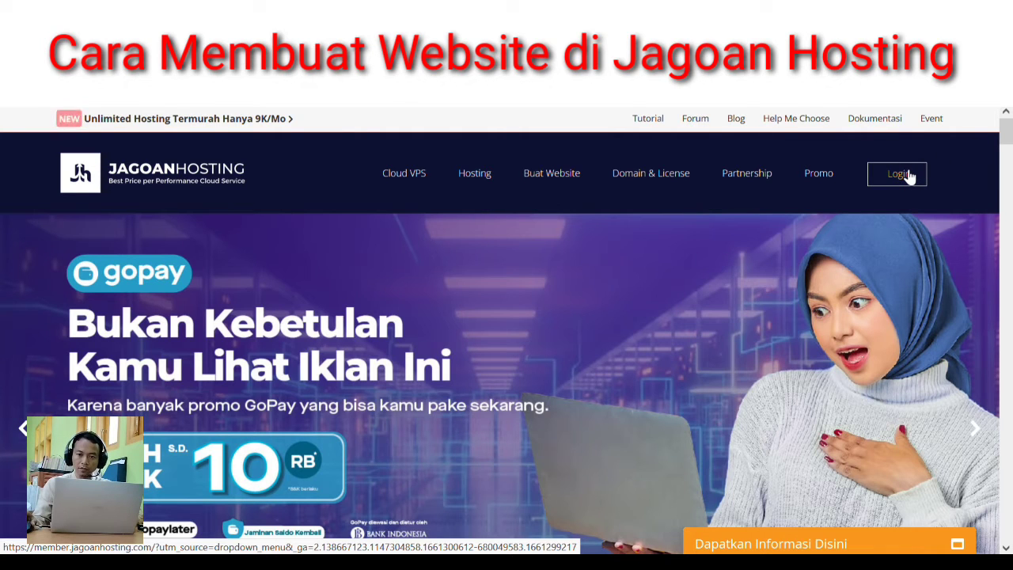
left_click(909, 175)
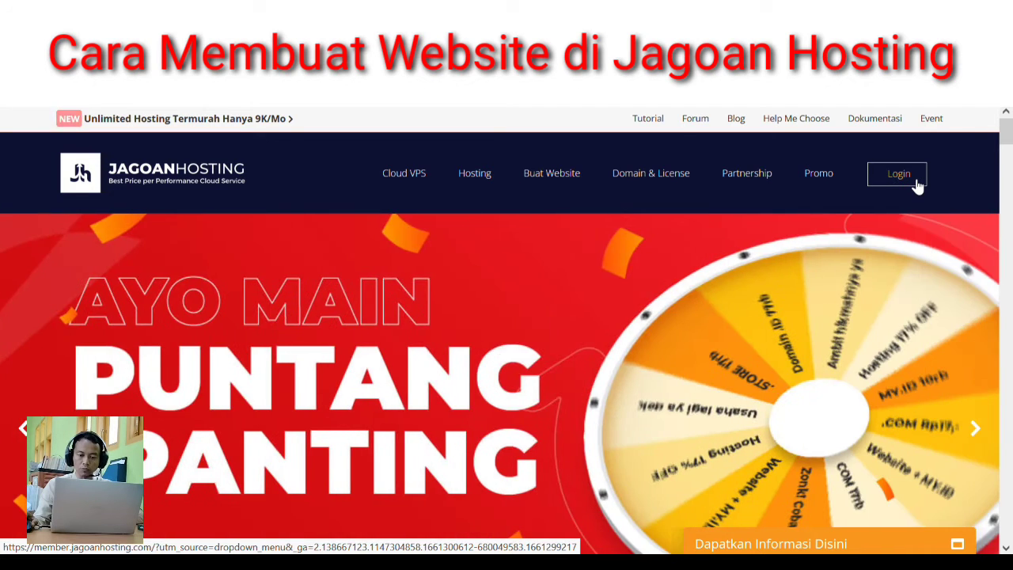
- Go from Masuk Member Area to the new-account Daftar registration form
left_click(916, 183)
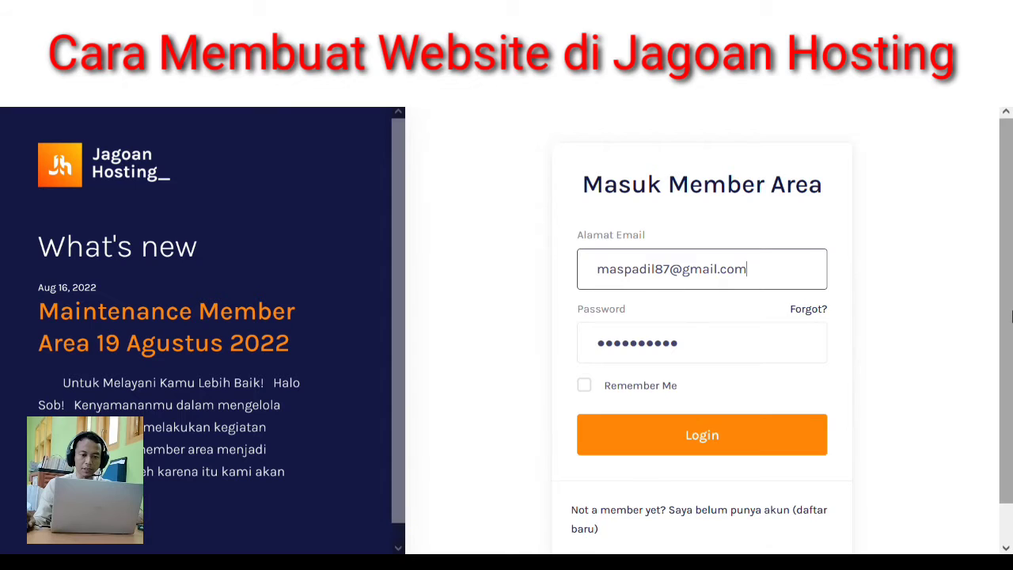
scroll(1005, 380, "down", 1)
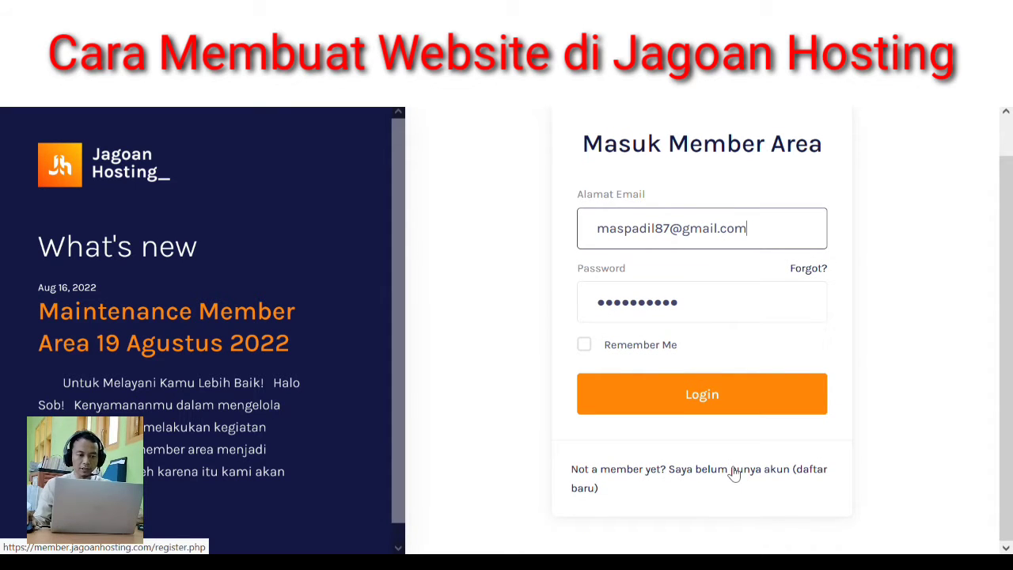
left_click(735, 470)
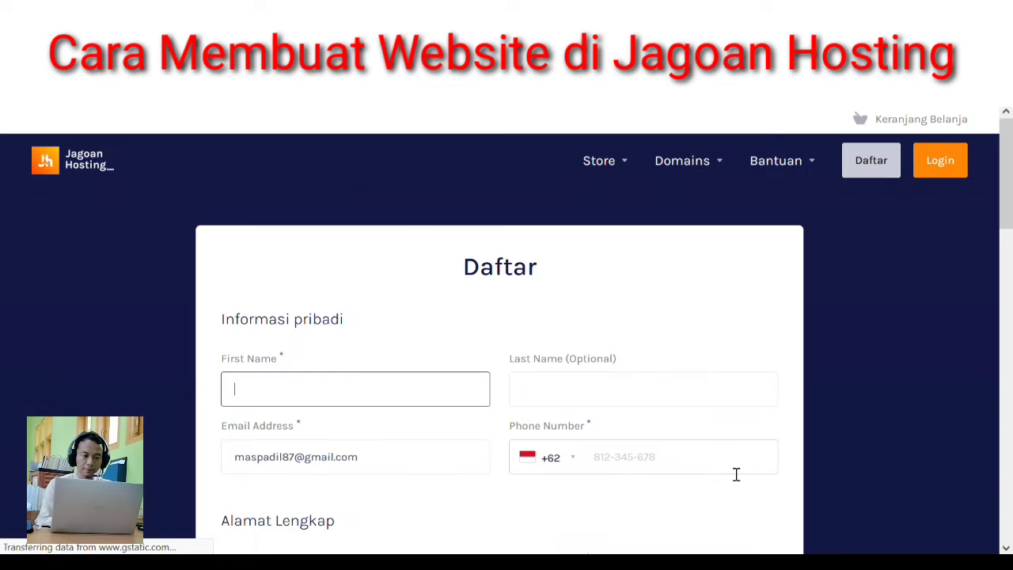
- Enter the account holder's first and last name and start typing the phone number
left_click_drag(1008, 180, 1011, 210)
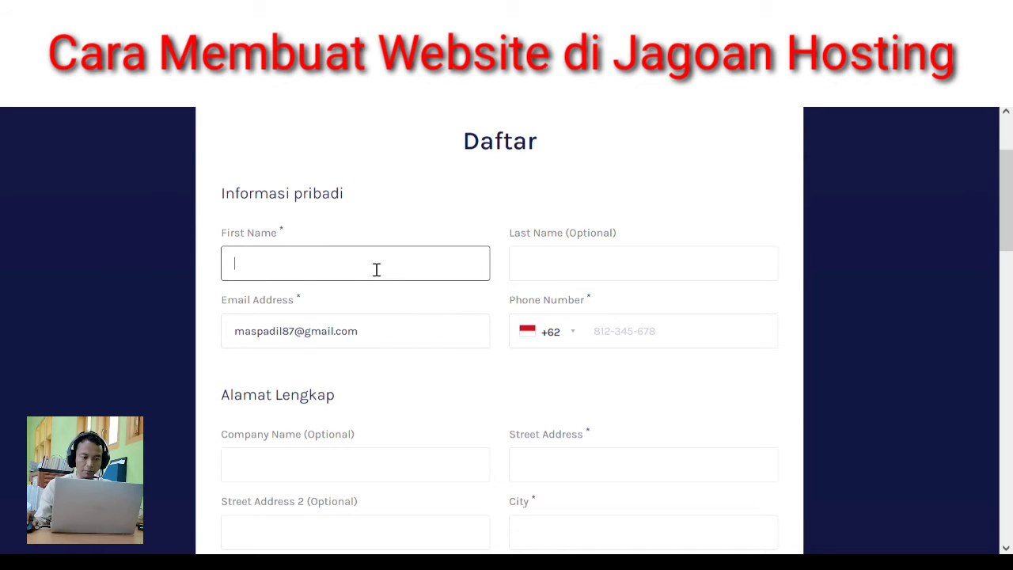
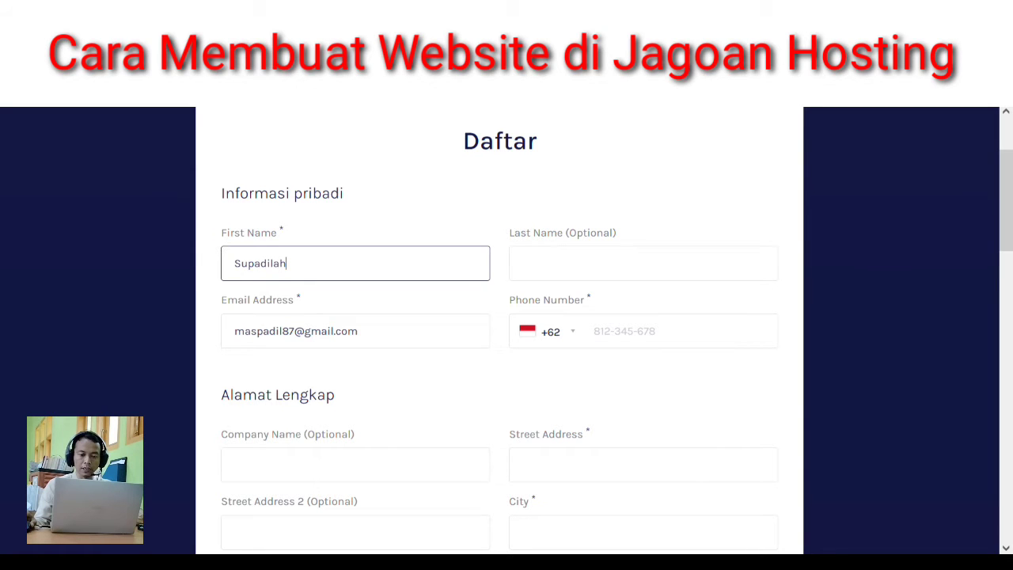
key("Tab")
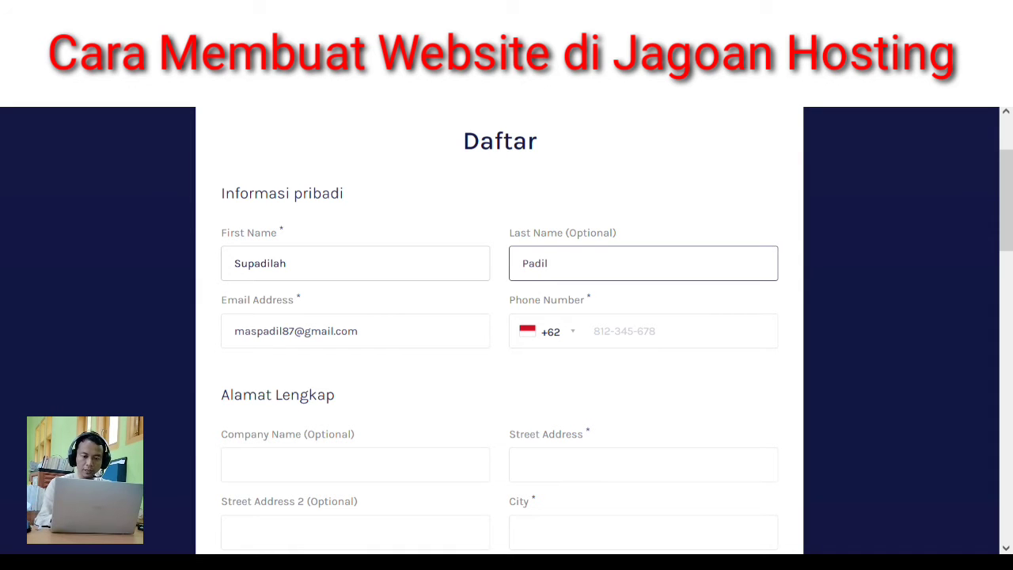
left_click(362, 335)
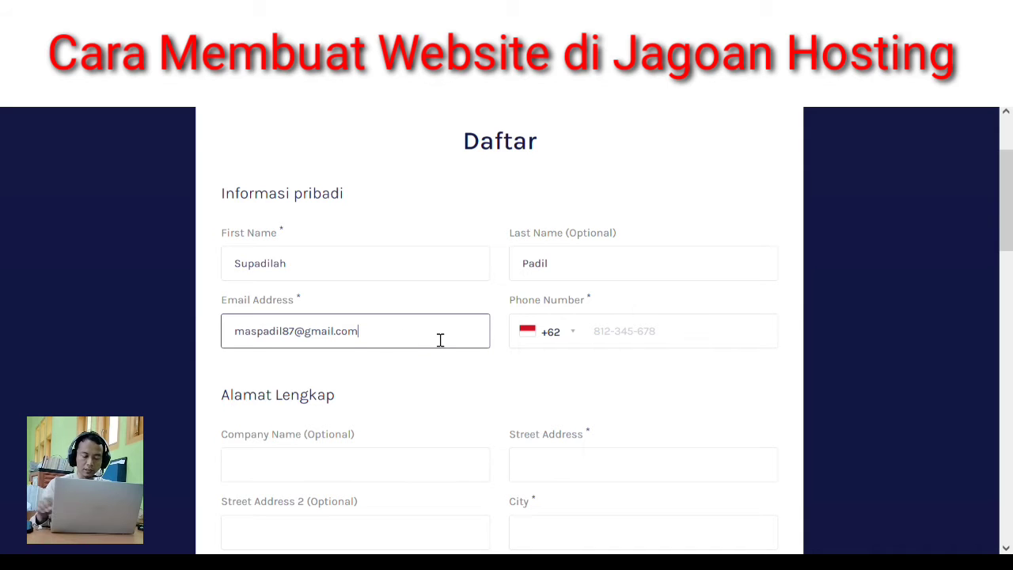
left_click(652, 340)
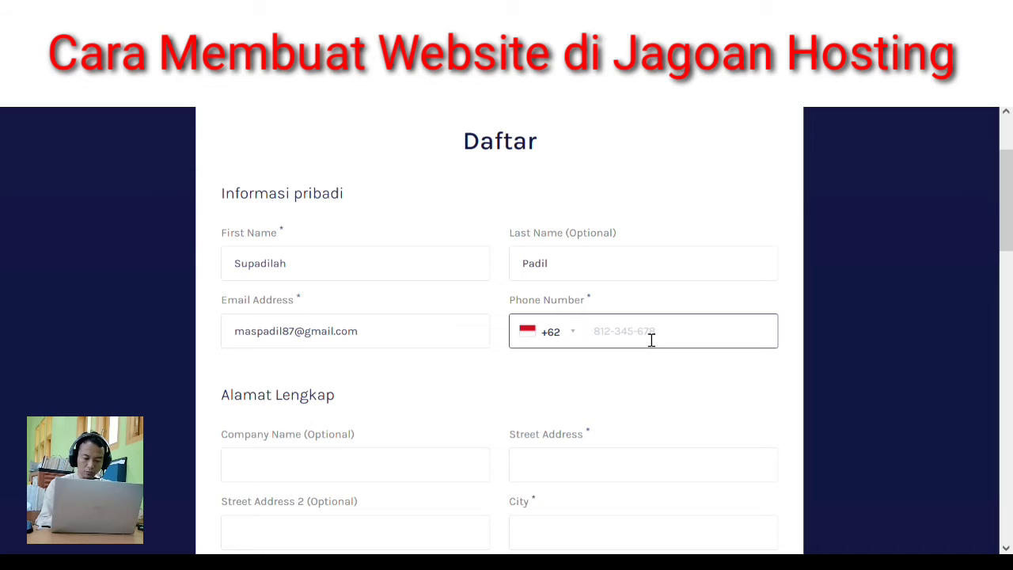
type("08")
scroll(430, 369, "down", 3)
- Fill in the company name and street address in Alamat Lengkap
left_click(390, 226)
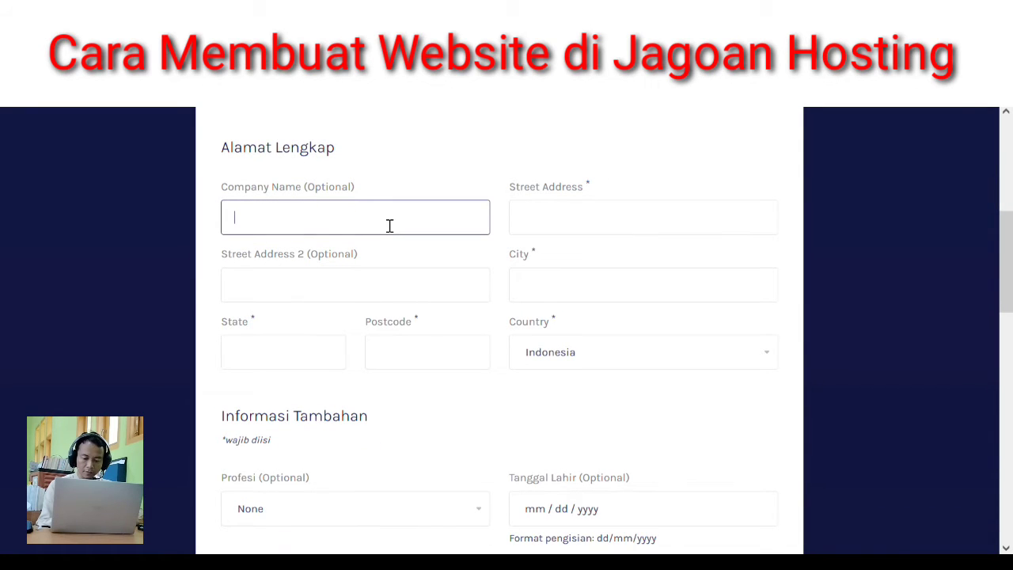
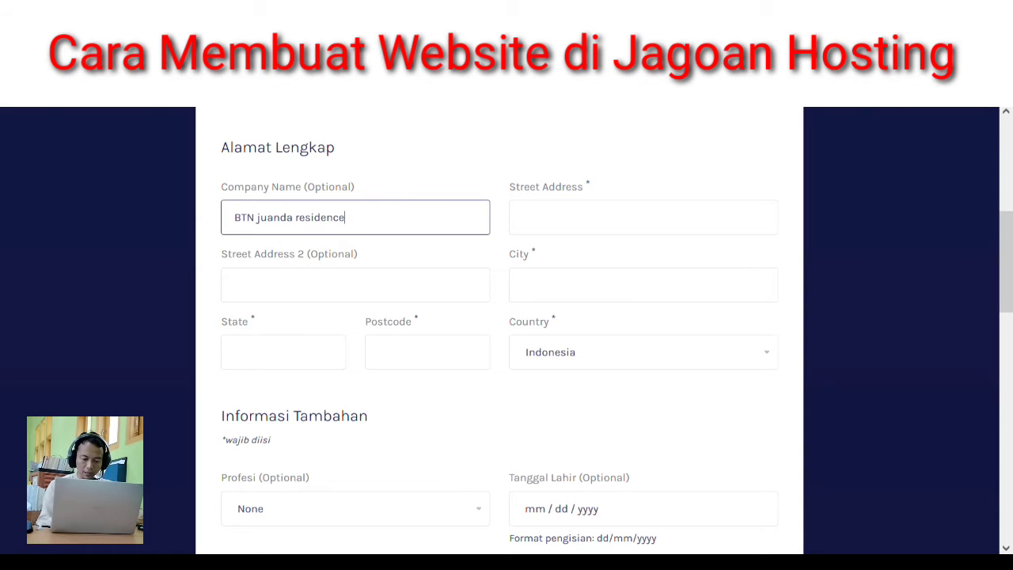
key("Tab")
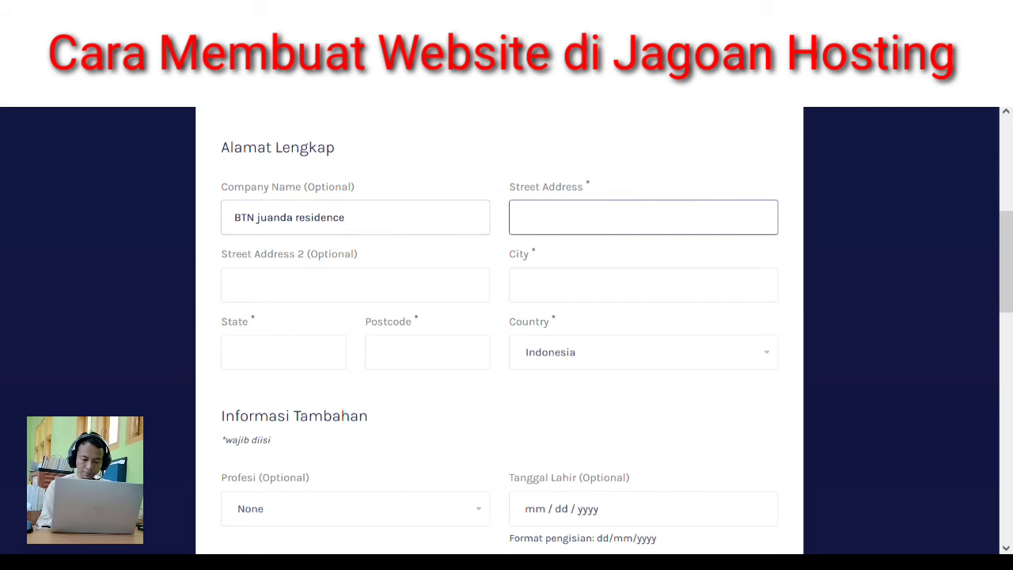
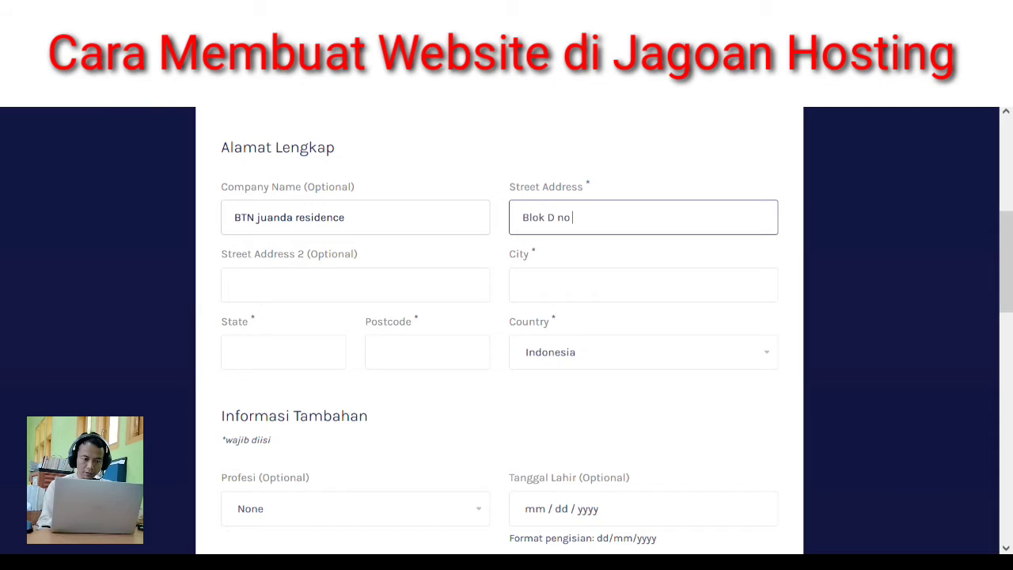
key("Tab")
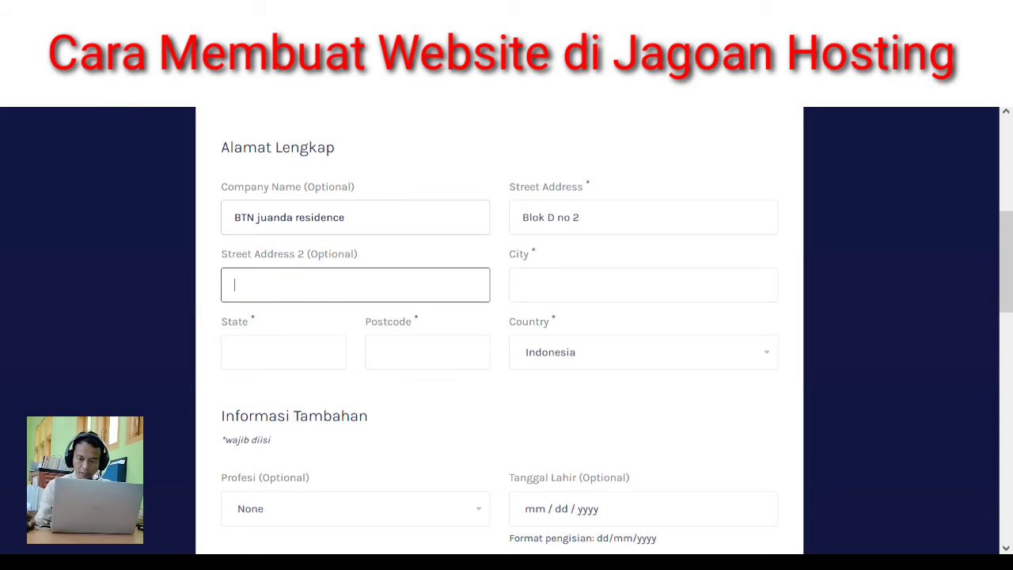
key("Tab")
- Enter the city, state and postcode, keeping Indonesia as the country
type("Lebak")
key("Tab")
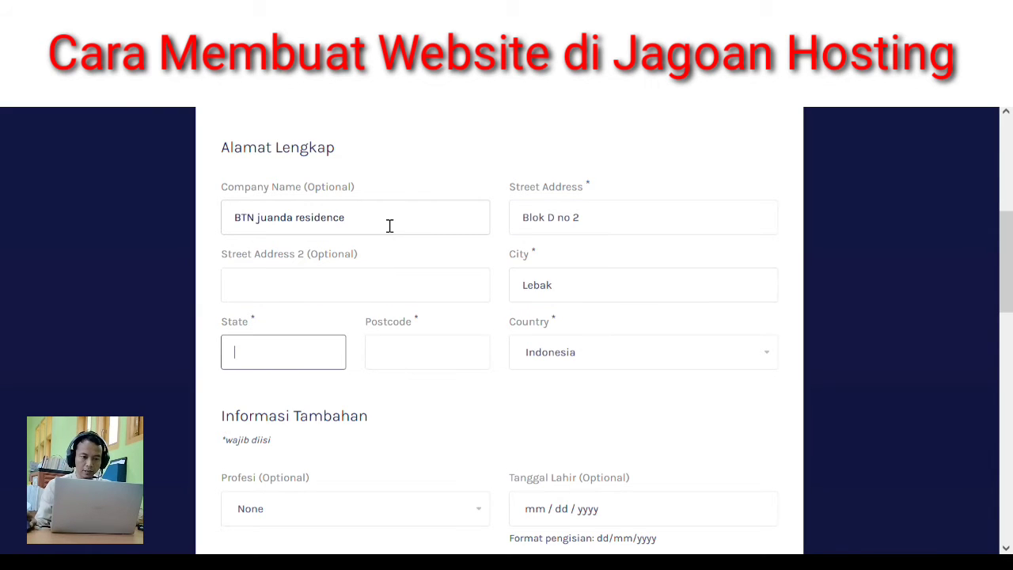
type("p")
key("BackSpace")
key("BackSpace")
type("Provinsi")
key("Tab")
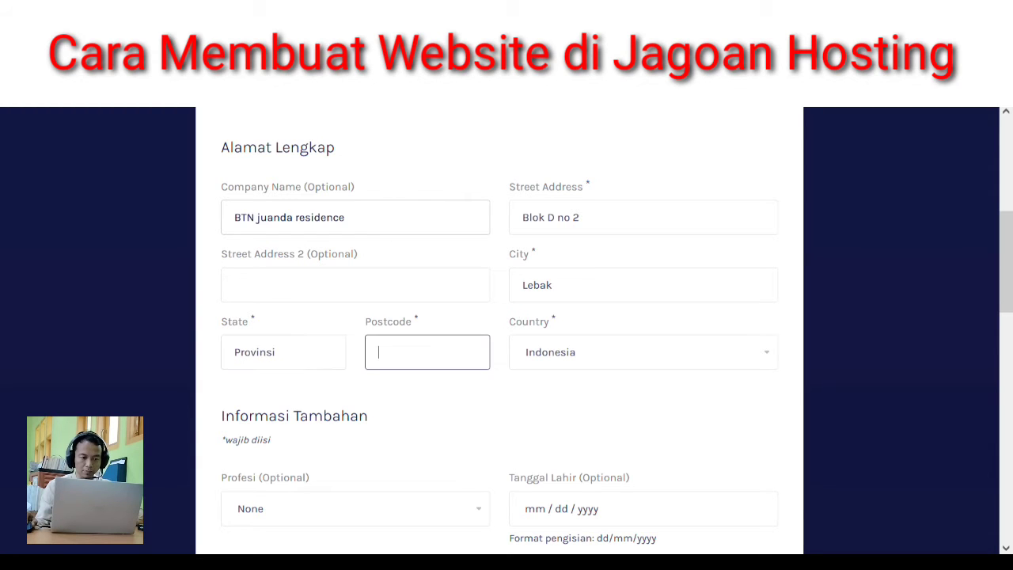
type("42312")
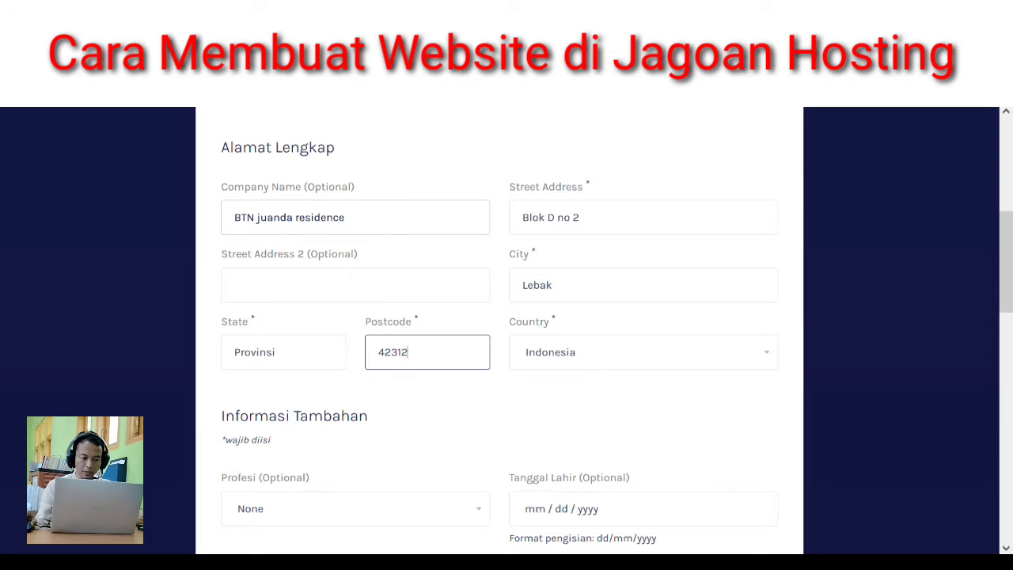
key("Tab")
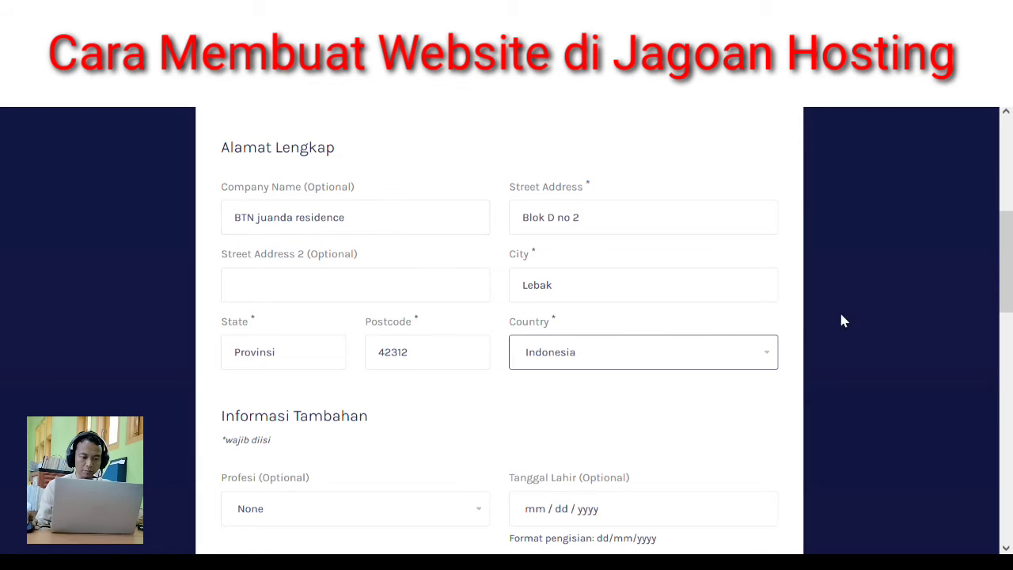
left_click_drag(1006, 269, 1010, 330)
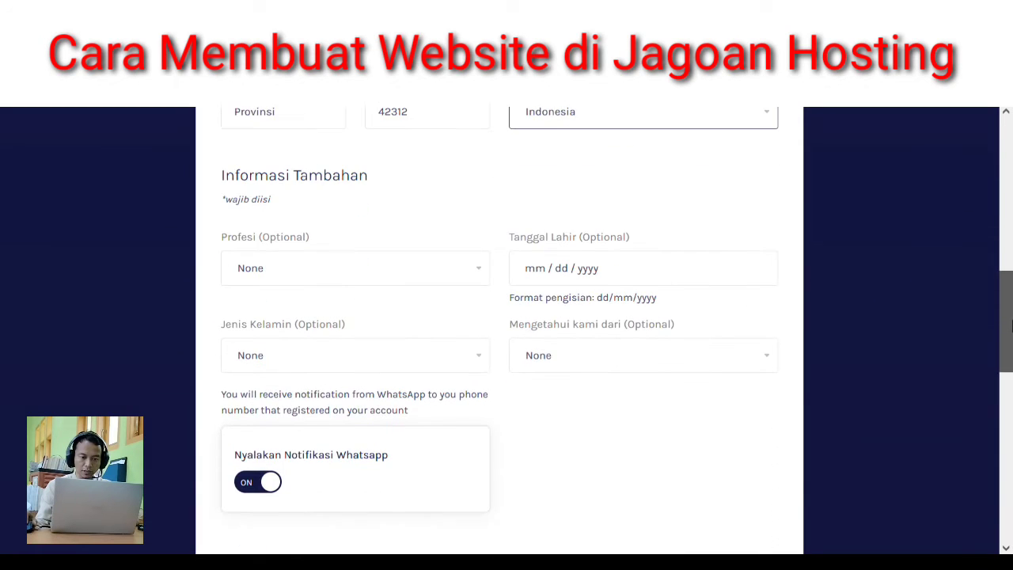
- Set the profession to Freelance and leave Tanggal Lahir blank
left_click(295, 270)
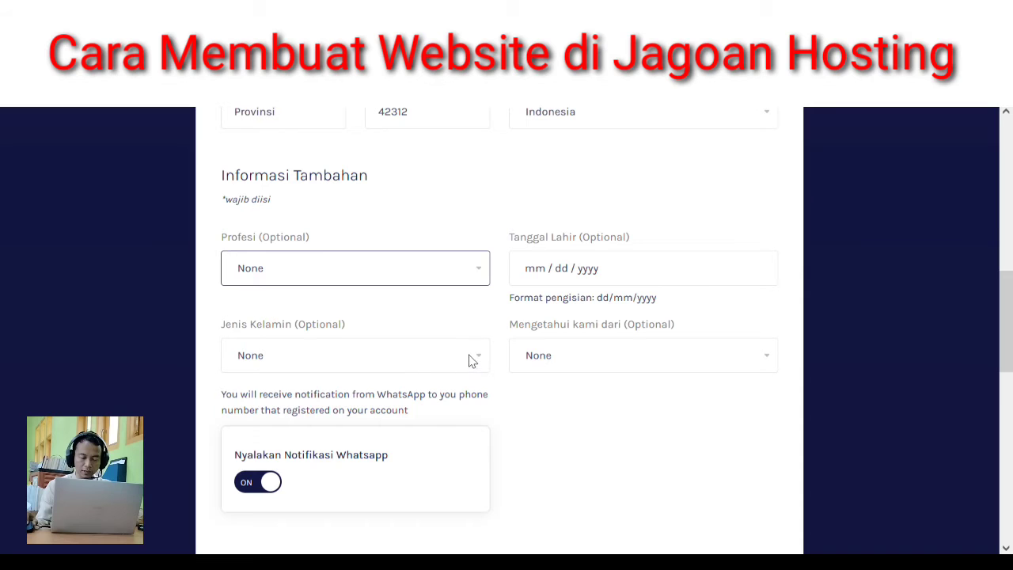
left_click(336, 436)
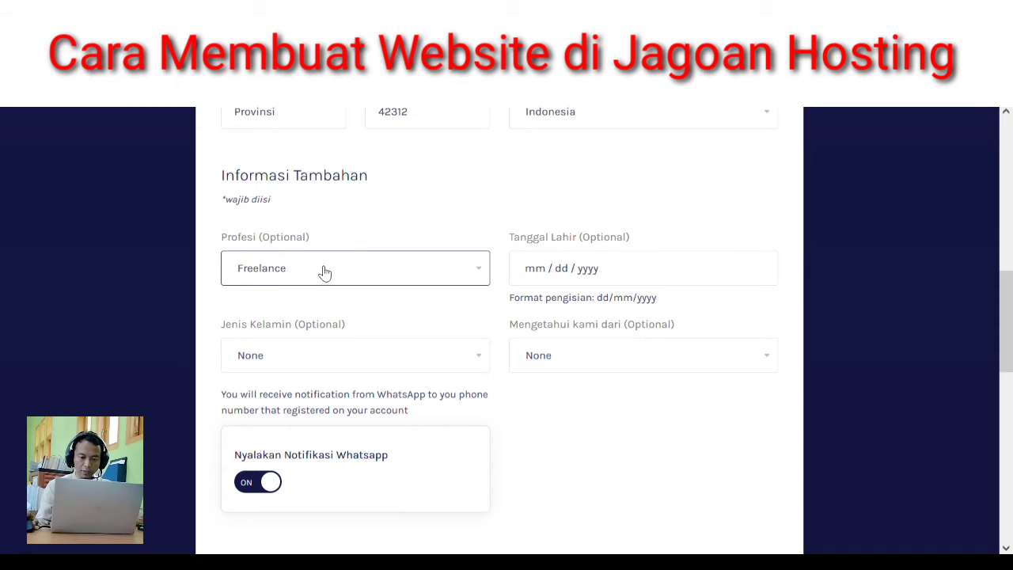
left_click(540, 270)
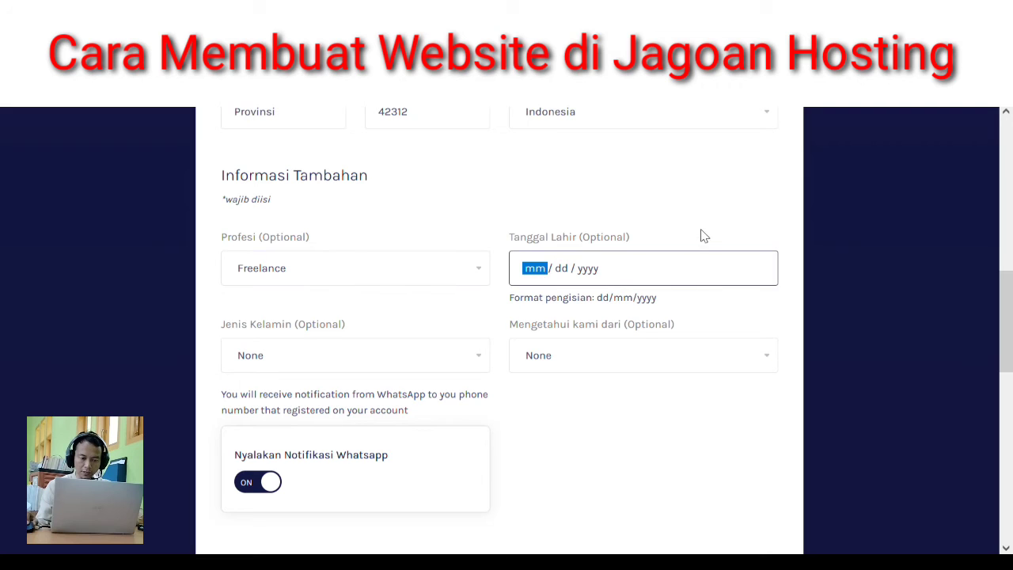
left_click(455, 298)
- Choose Laki-laki as gender and Instagram for 'Mengetahui kami dari'
left_click(399, 356)
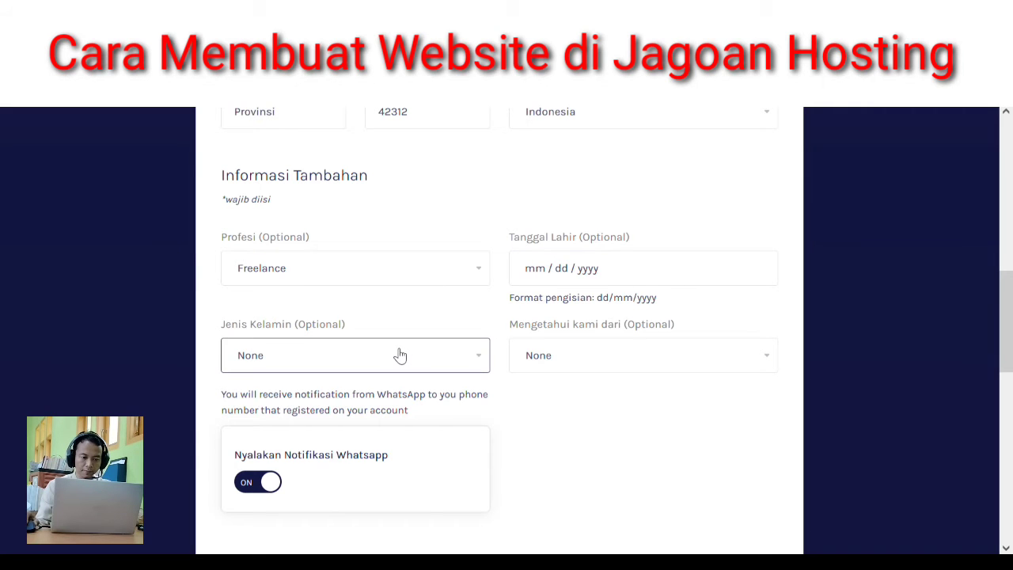
left_click(327, 410)
scroll(580, 354, "up", 1)
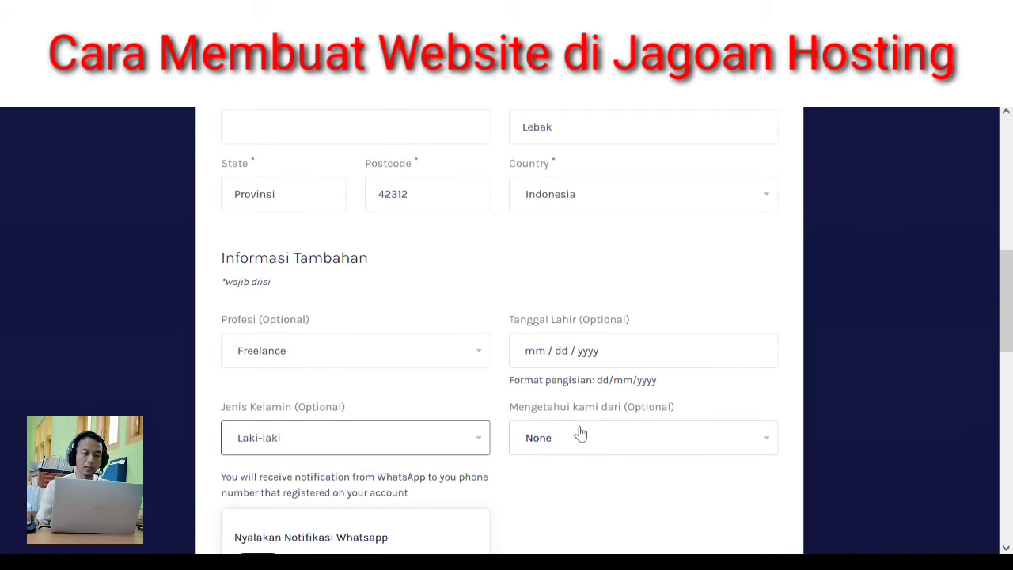
scroll(574, 427, "down", 3)
left_click(582, 203)
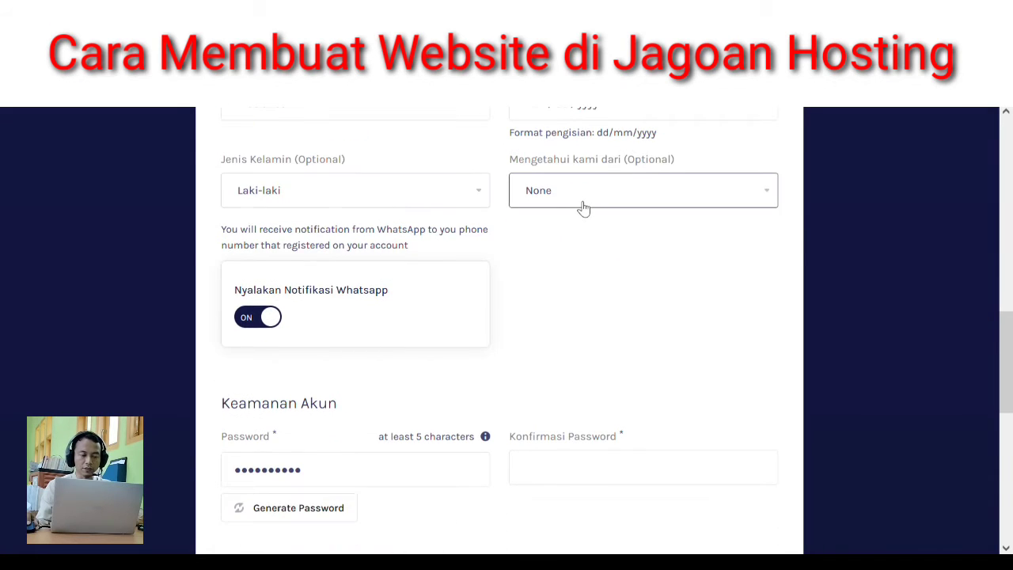
left_click(561, 324)
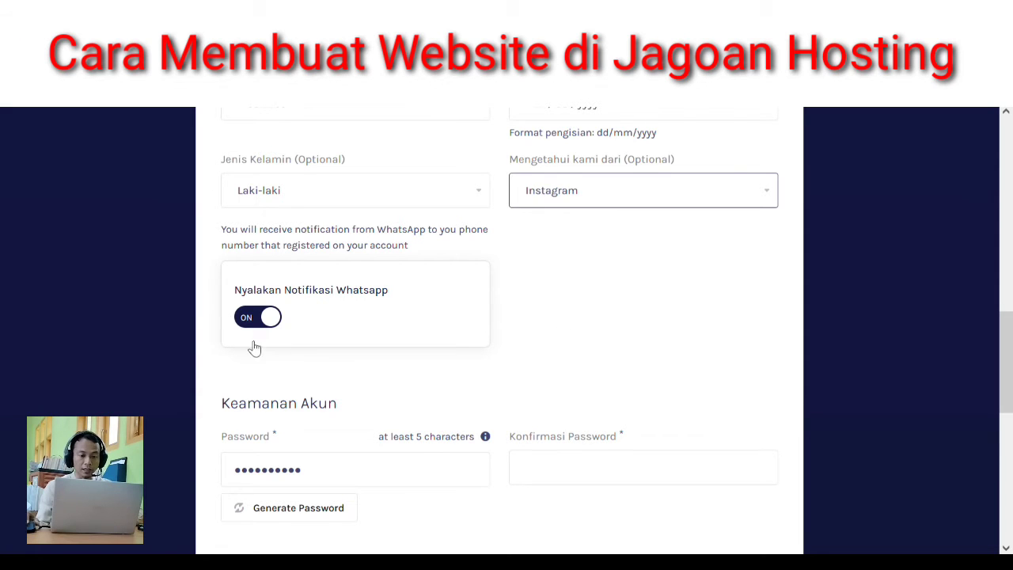
- Toggle WhatsApp notifications off and back on, leaving them enabled
scroll(309, 338, "down", 1)
left_click(272, 234)
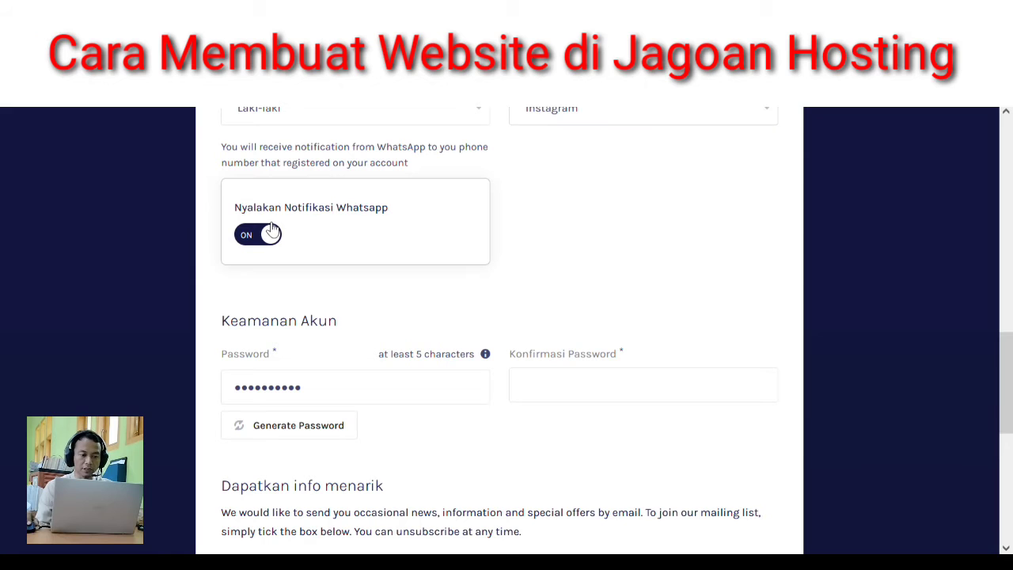
left_click(271, 236)
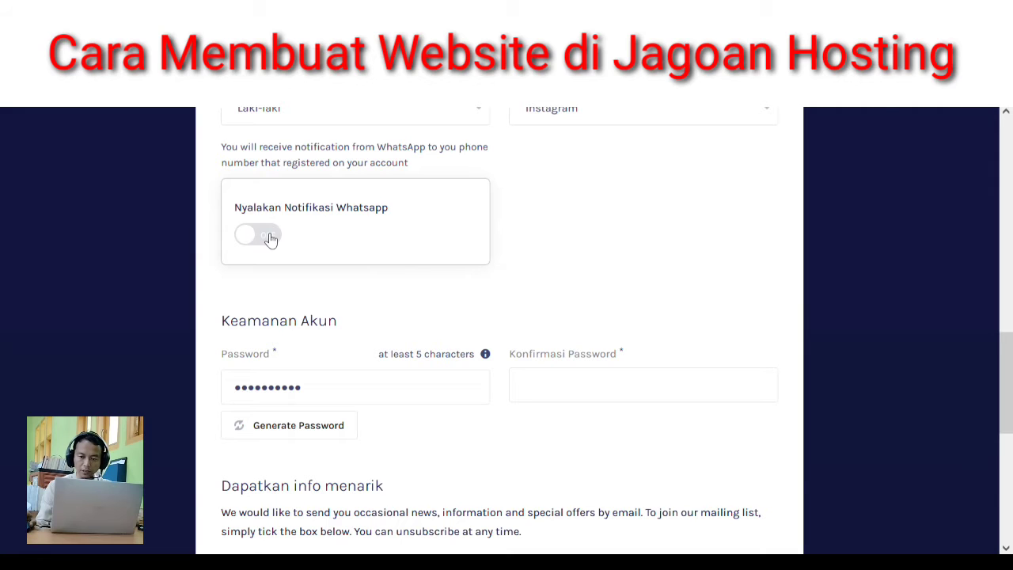
left_click(271, 237)
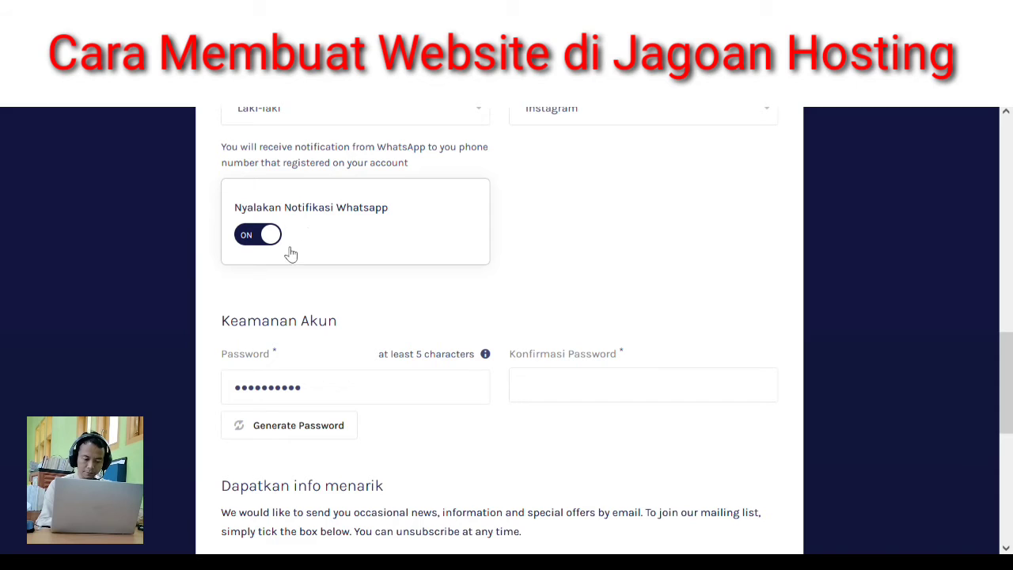
- Enter an account password and attempt to match it in the confirmation field
left_click(346, 388)
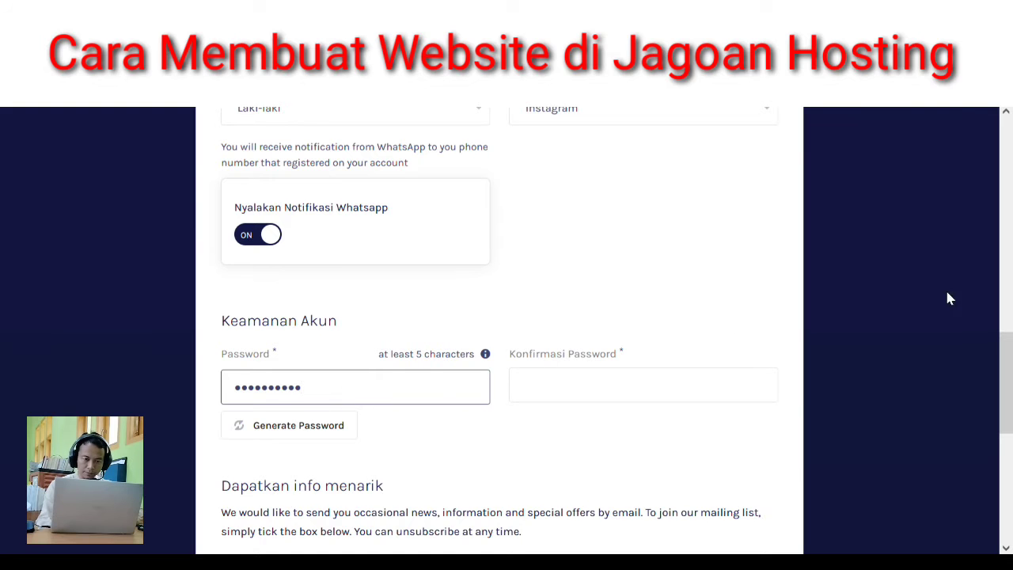
left_click_drag(1005, 363, 1007, 402)
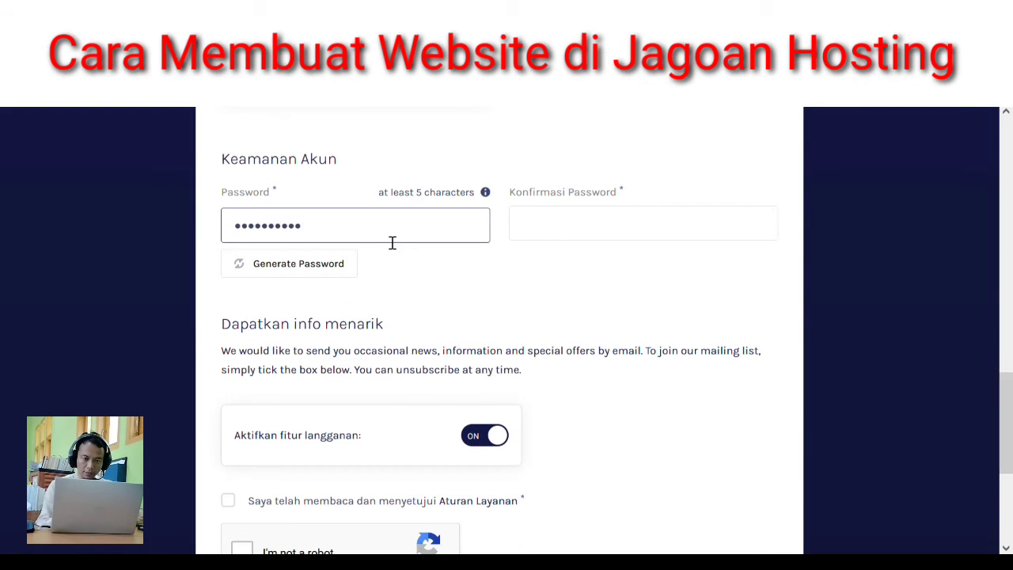
left_click_drag(391, 241, 158, 239)
type("•••••••")
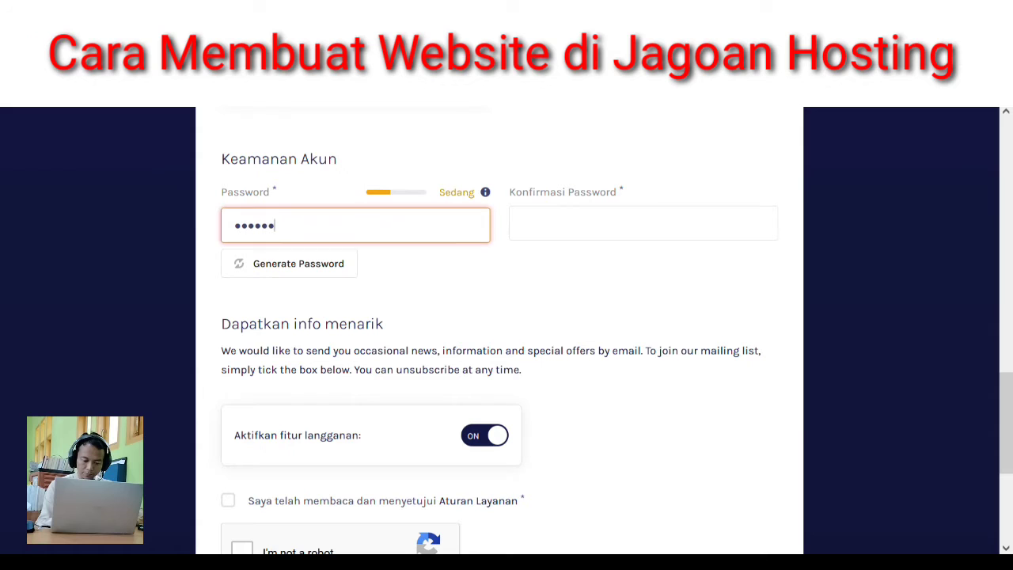
type("•")
key("Tab")
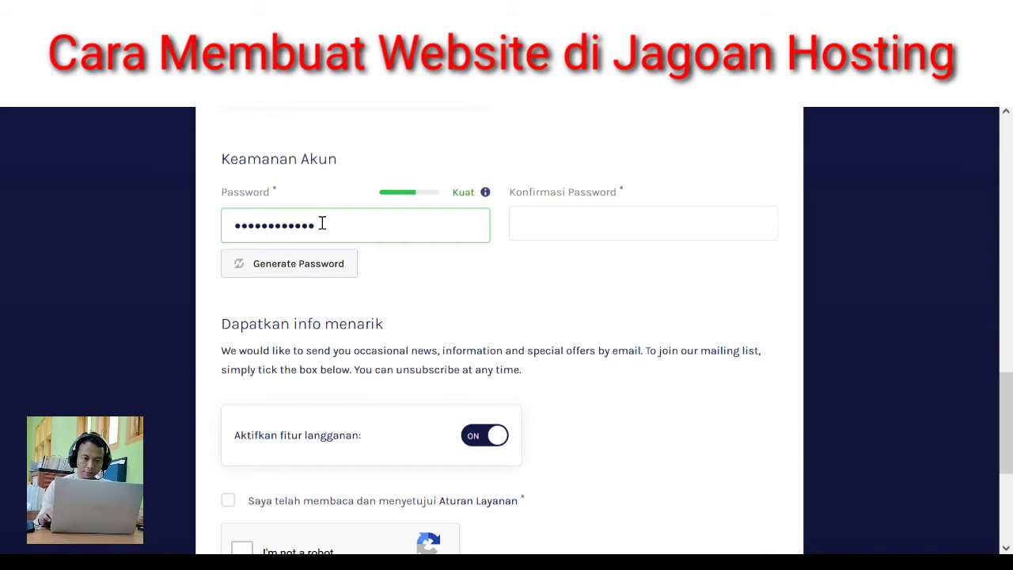
left_click(535, 239)
type("••")
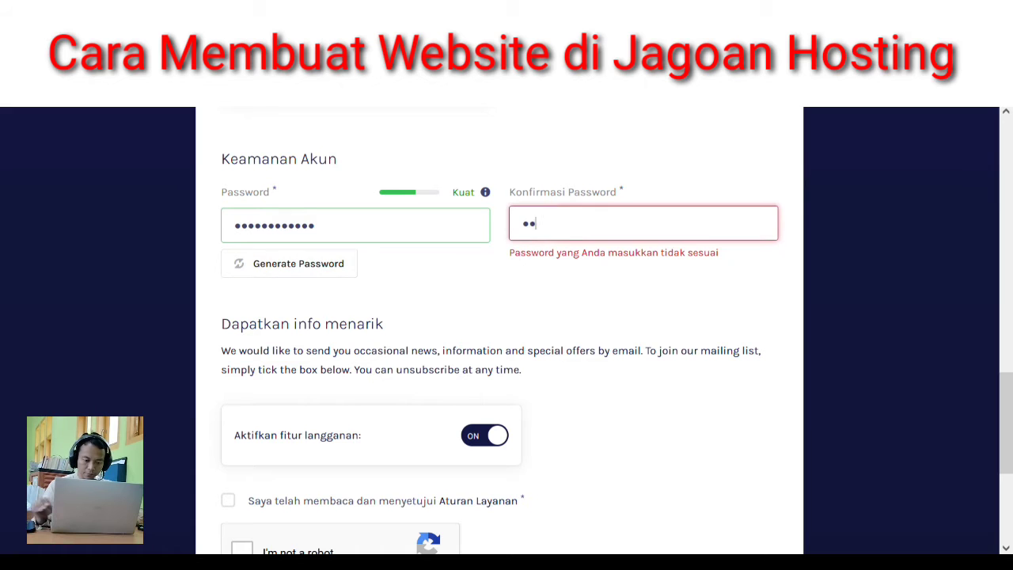
key("BackSpace")
key("BackSpace")
type("••••")
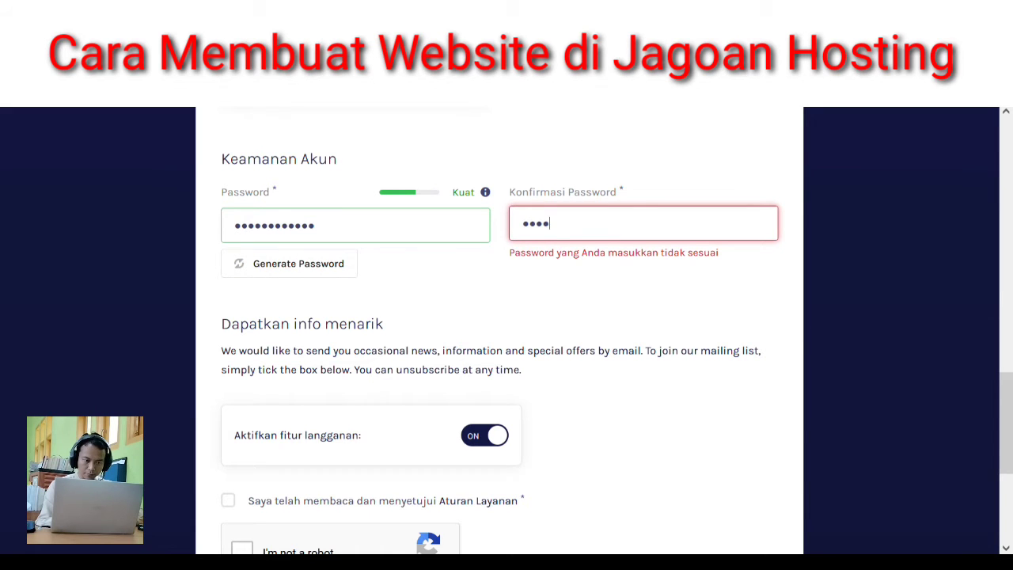
key("BackSpace")
key("BackSpace")
type("•••••")
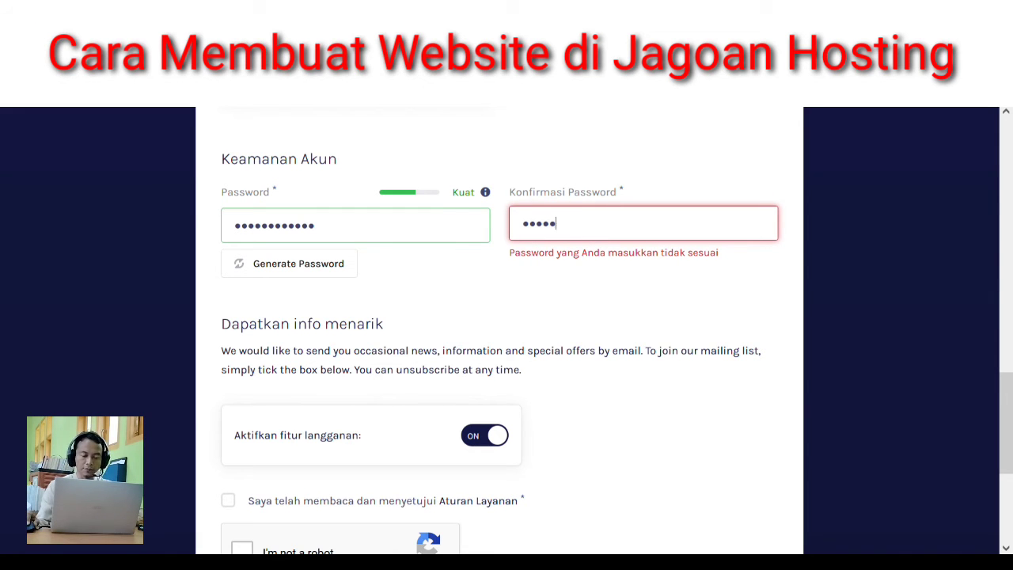
key("BackSpace")
key("BackSpace")
key("BackSpace")
key("BackSpace")
key("BackSpace")
- Replace the password with a stronger one rated Kuat and retype it in Konfirmasi Password
left_click(433, 236)
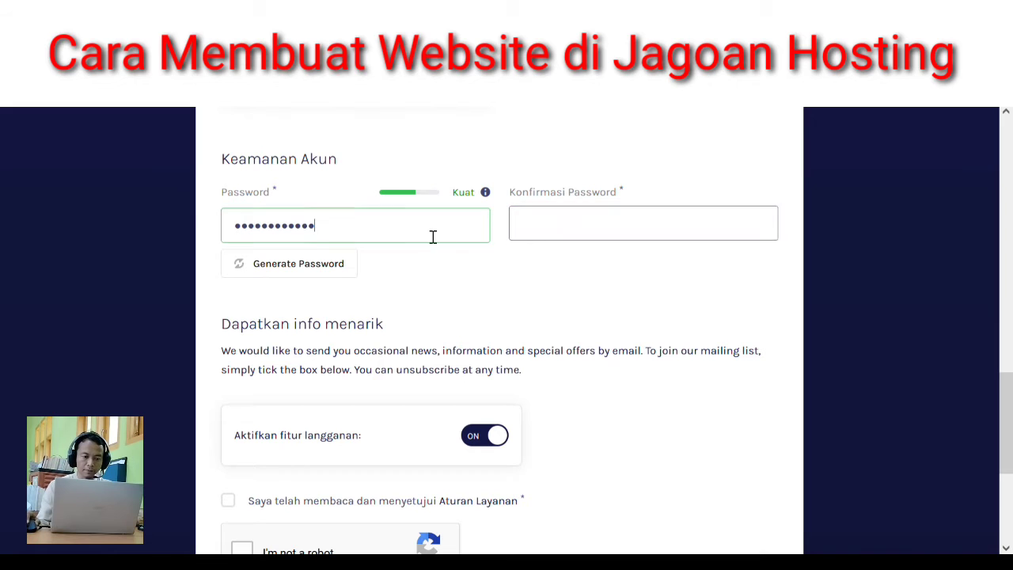
key("ctrl+a")
type("••••••••")
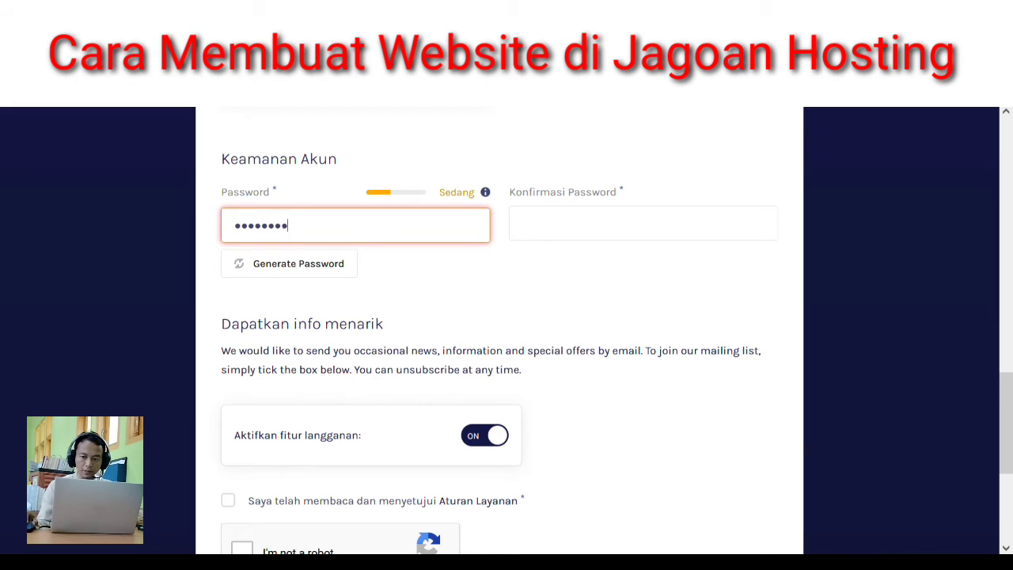
type("••")
key("Tab")
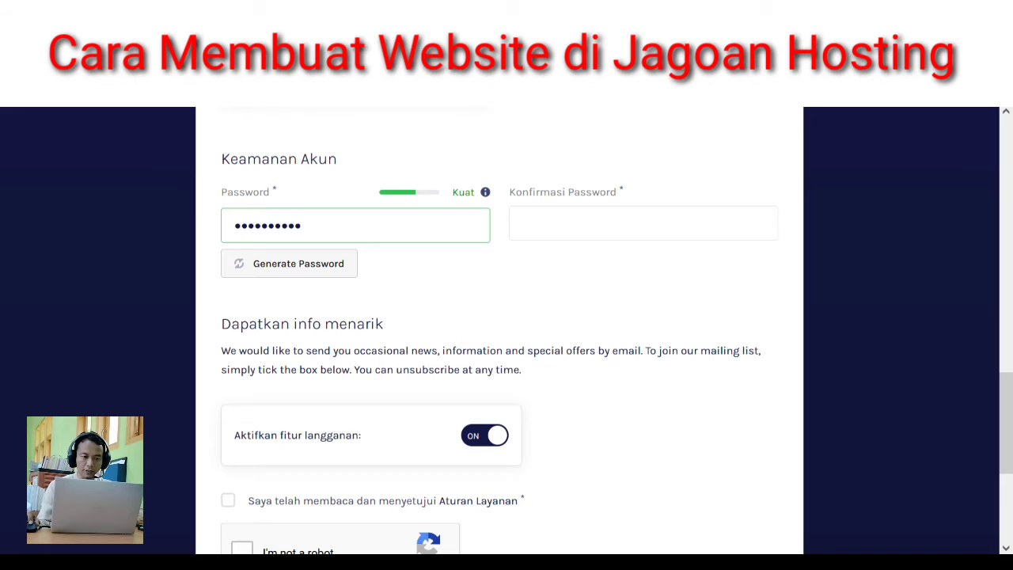
left_click(531, 236)
type("••••")
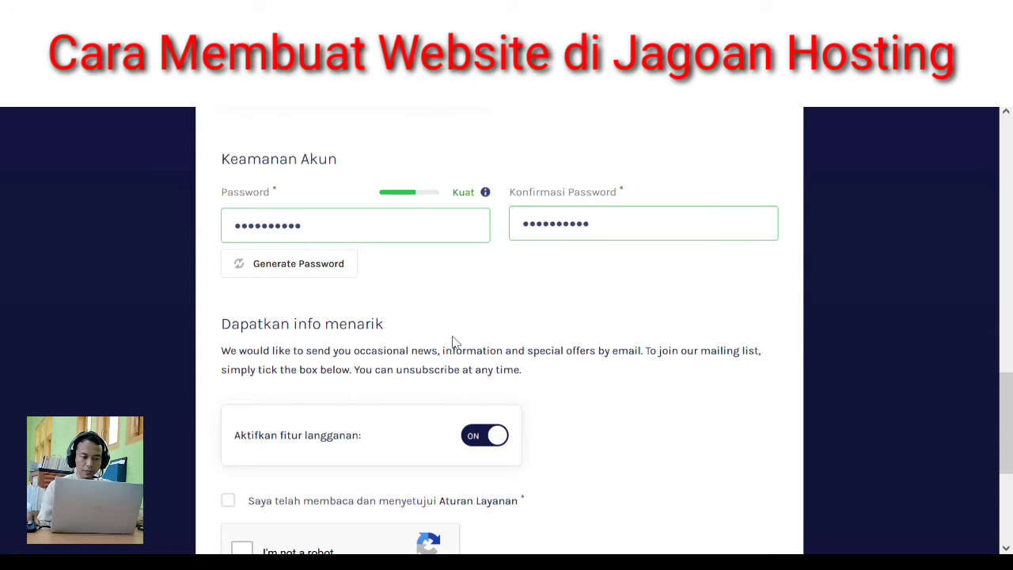
- Tick the Aturan Layanan agreement and the reCAPTCHA 'I'm not a robot' box
scroll(554, 395, "up", 1)
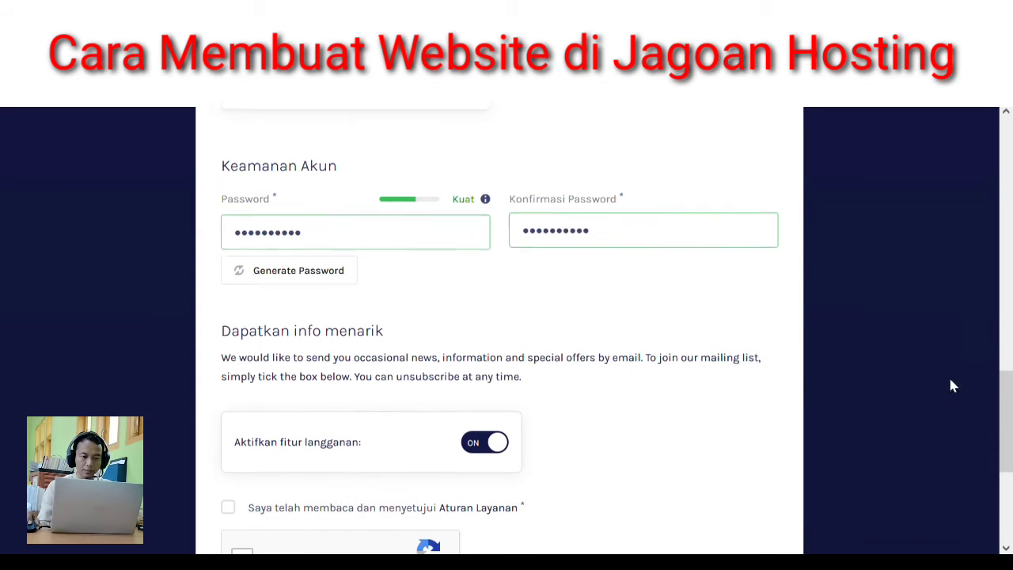
scroll(953, 386, "down", 3)
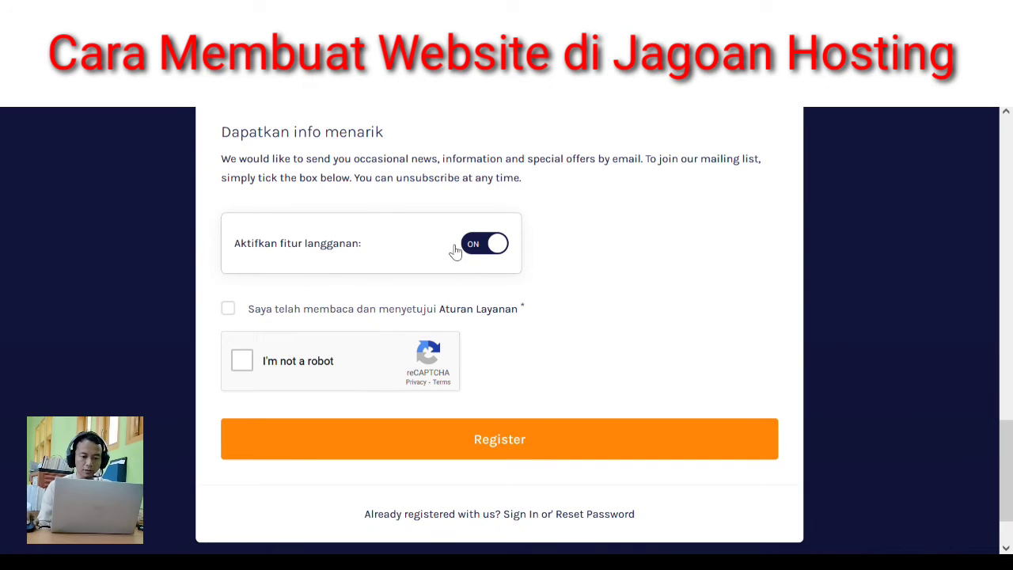
left_click(237, 317)
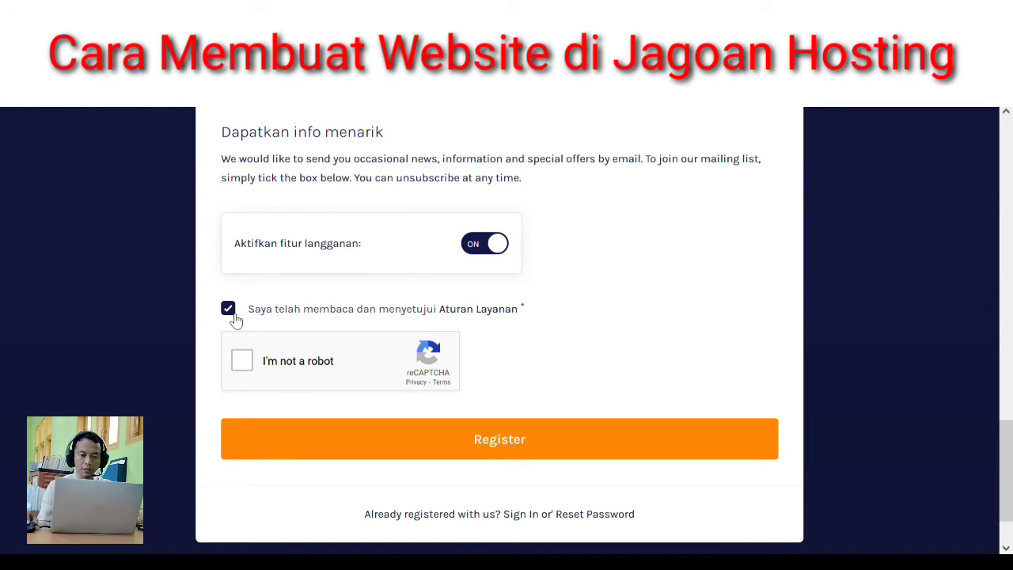
left_click(241, 362)
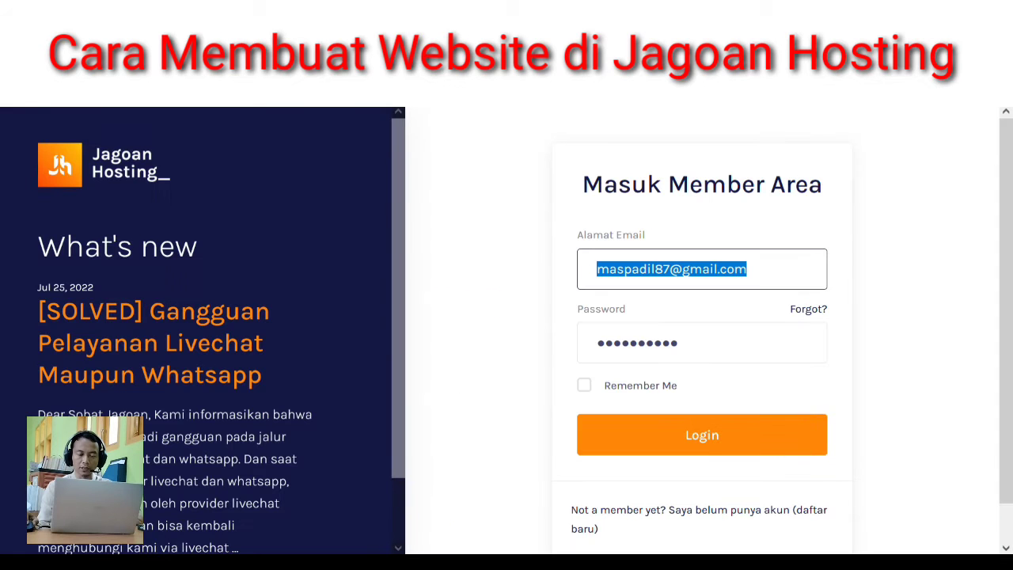
- Submit the Masuk Member Area login with the prefilled email and password
left_click(885, 210)
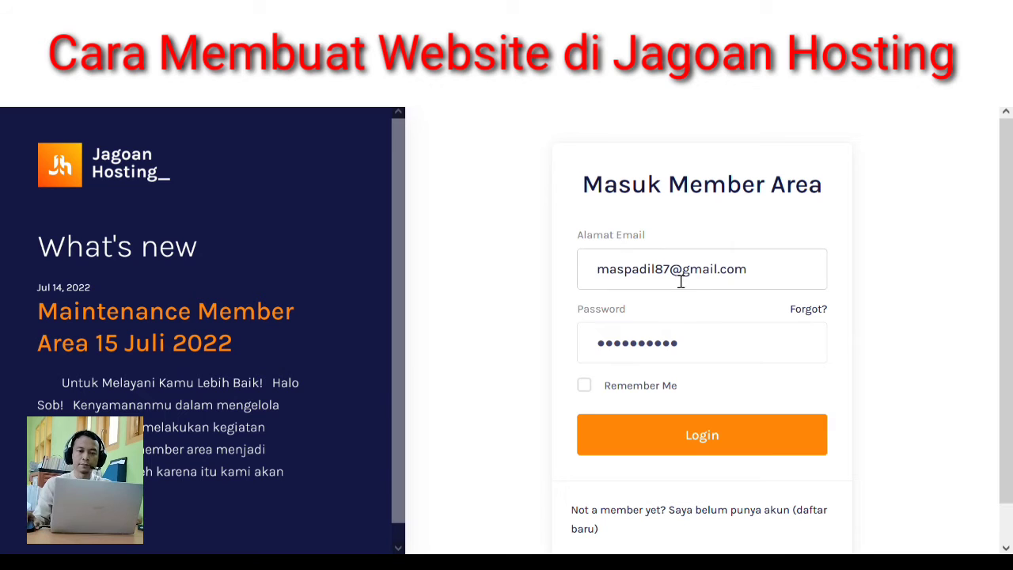
left_click(685, 435)
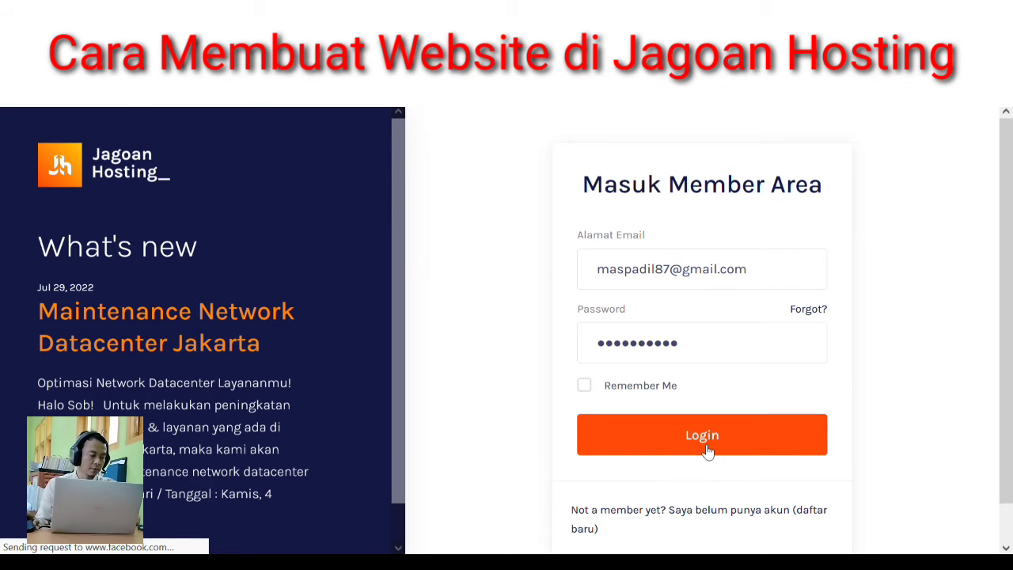
left_click(706, 450)
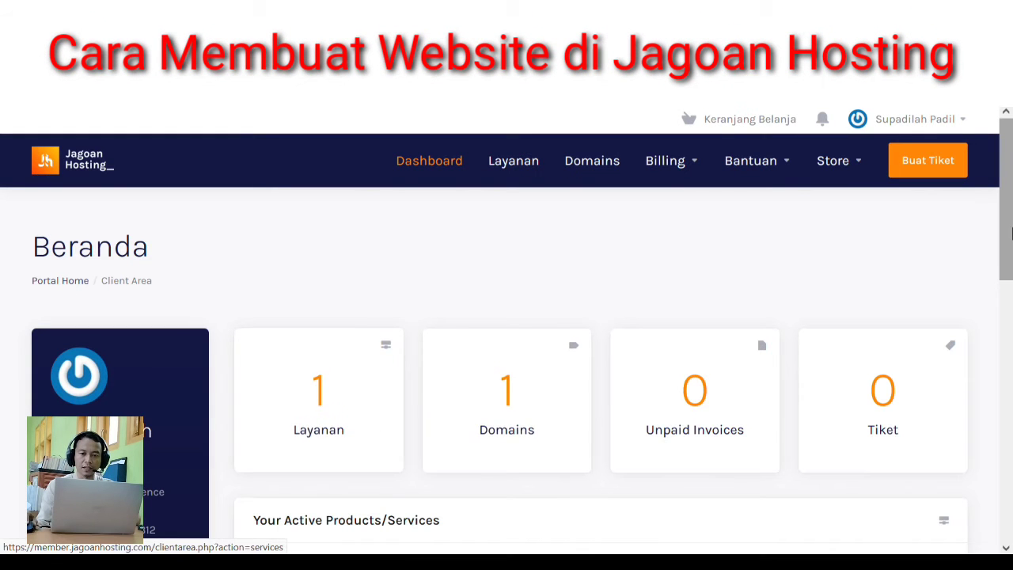
- Scroll the Beranda dashboard down to Active Products and back to the top
scroll(1012, 233, "down", 3)
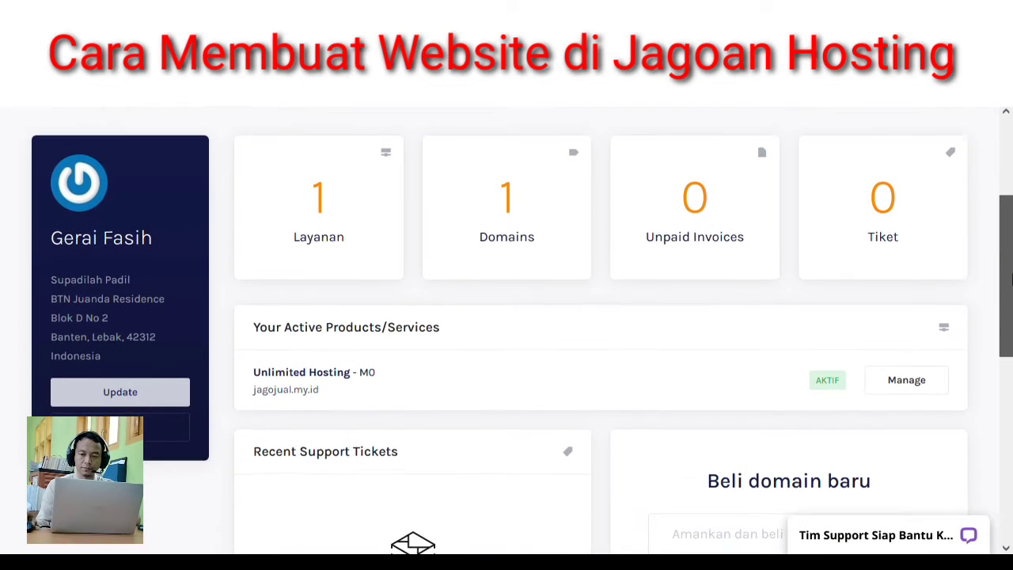
scroll(1012, 277, "up", 3)
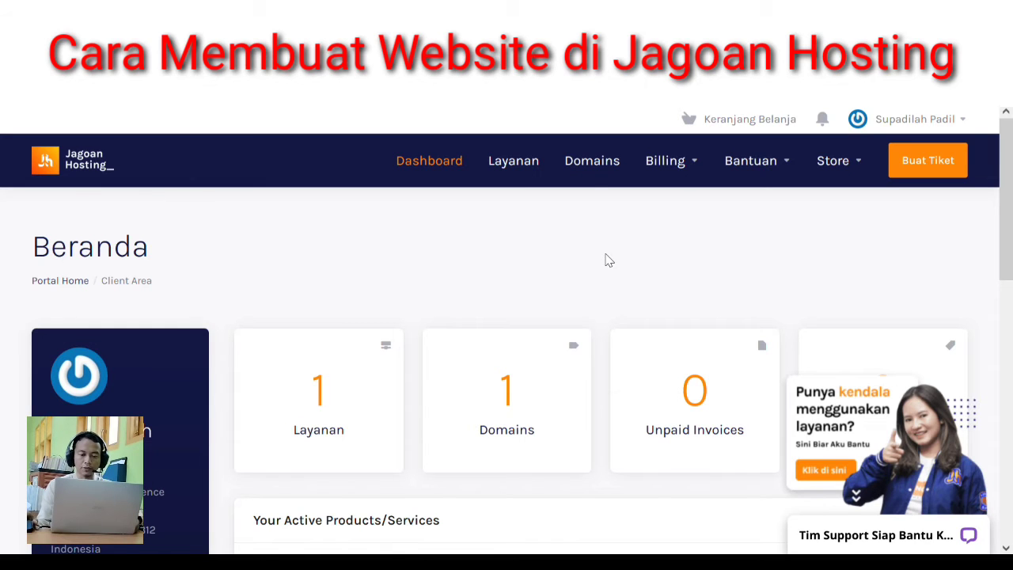
left_click(597, 169)
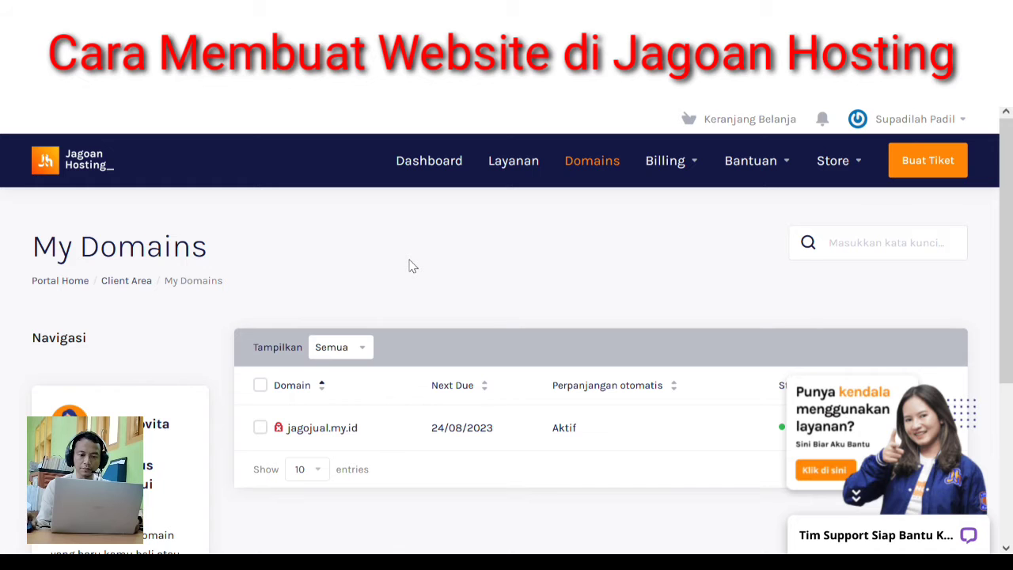
scroll(411, 266, "down", 1)
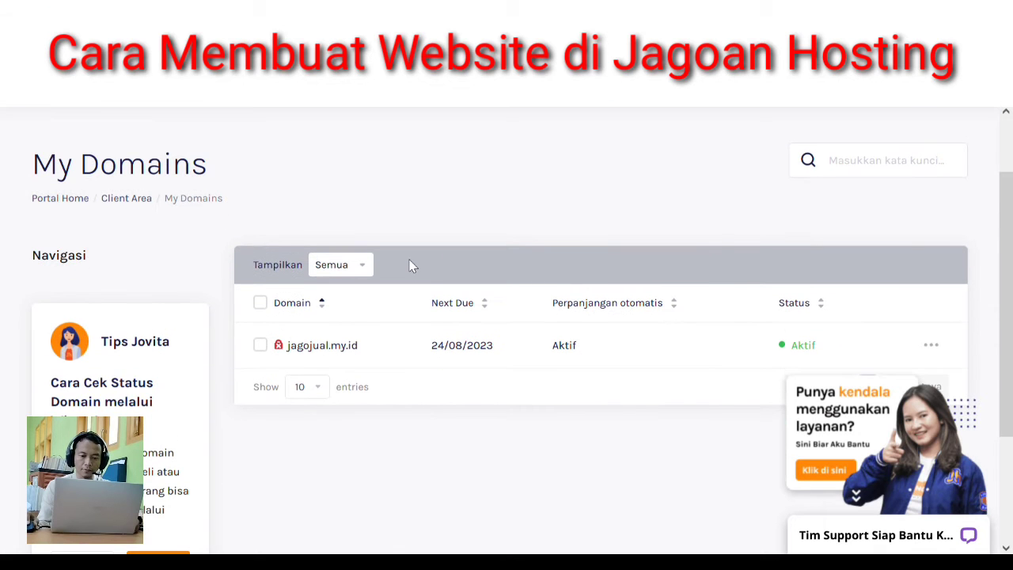
scroll(411, 266, "up", 1)
left_click_drag(1009, 377, 994, 147)
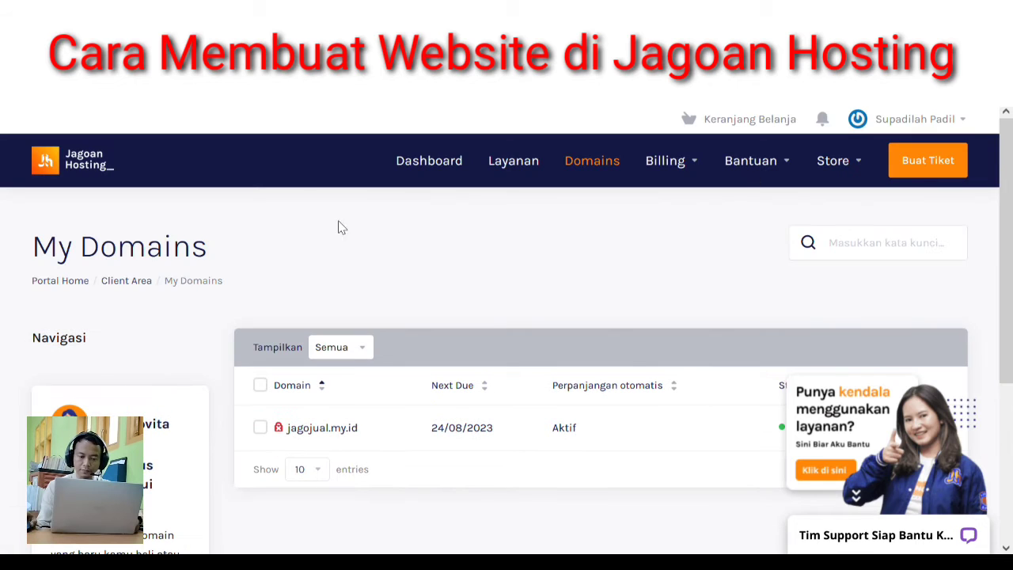
- Return to the client-area dashboard, dismiss the support chat popup, and select the 'Beli domain baru' field
left_click(92, 169)
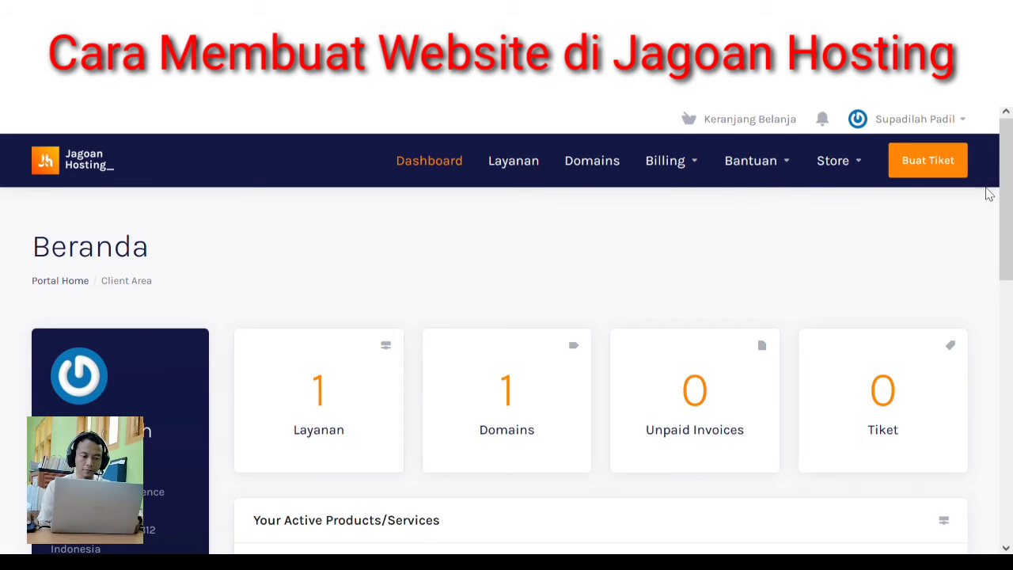
left_click_drag(1005, 195, 1010, 404)
mouse_move(972, 420)
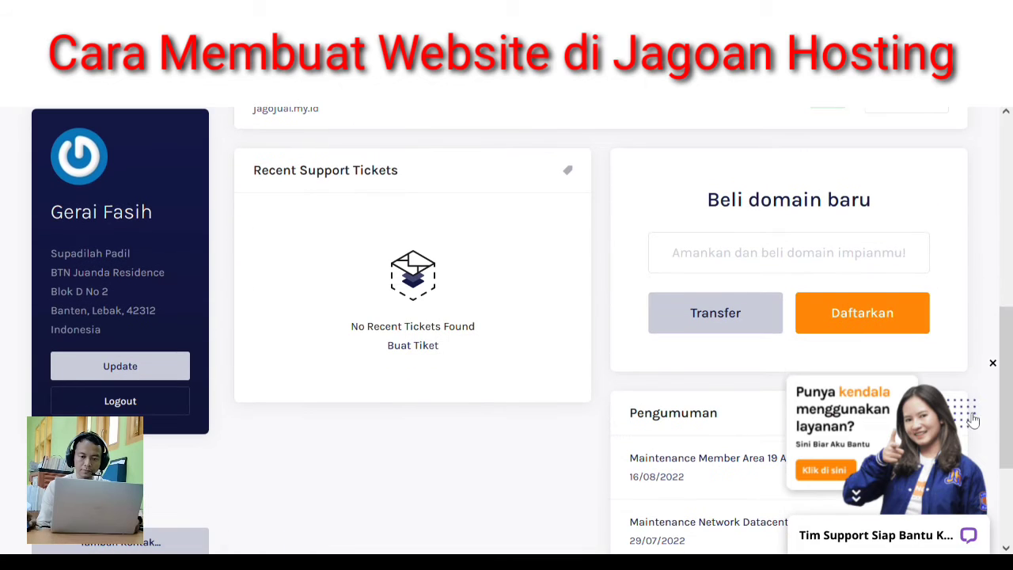
left_click(994, 364)
left_click_drag(1009, 350, 1010, 302)
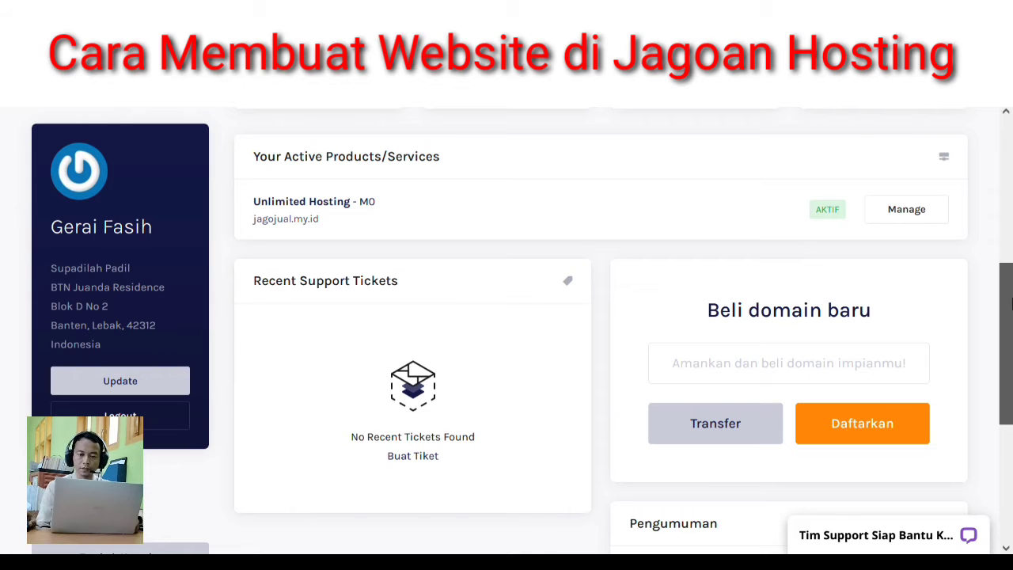
left_click_drag(1009, 302, 1009, 325)
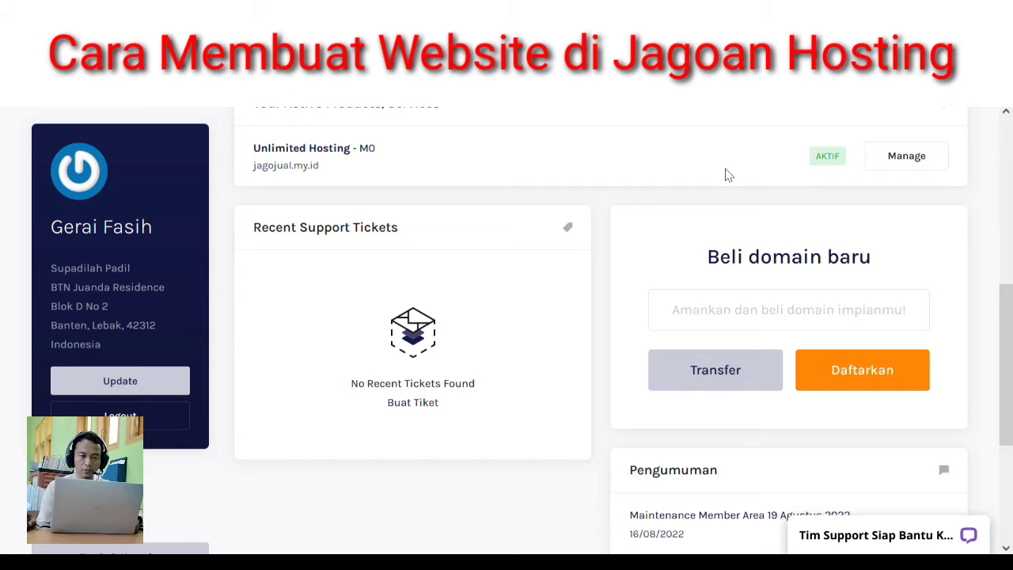
left_click(803, 318)
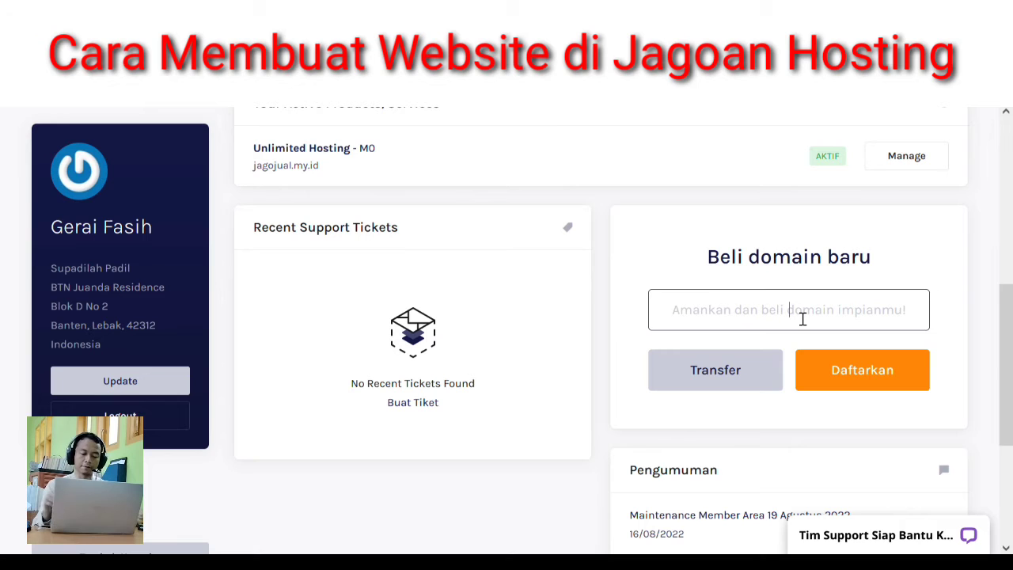
- Enter 'rumahbatik' as the new domain name and submit it with Daftarkan
type("rumah")
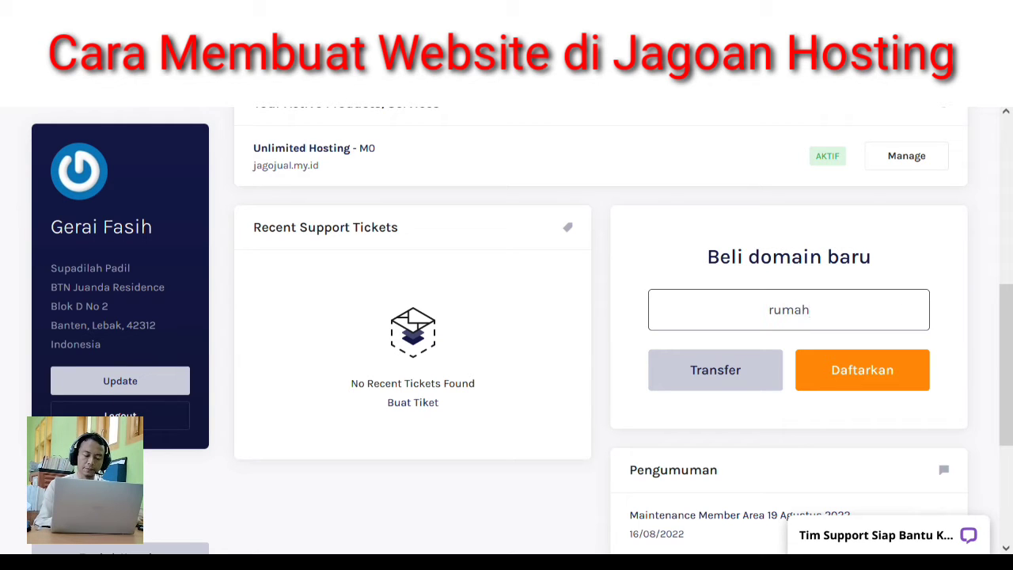
type("batik")
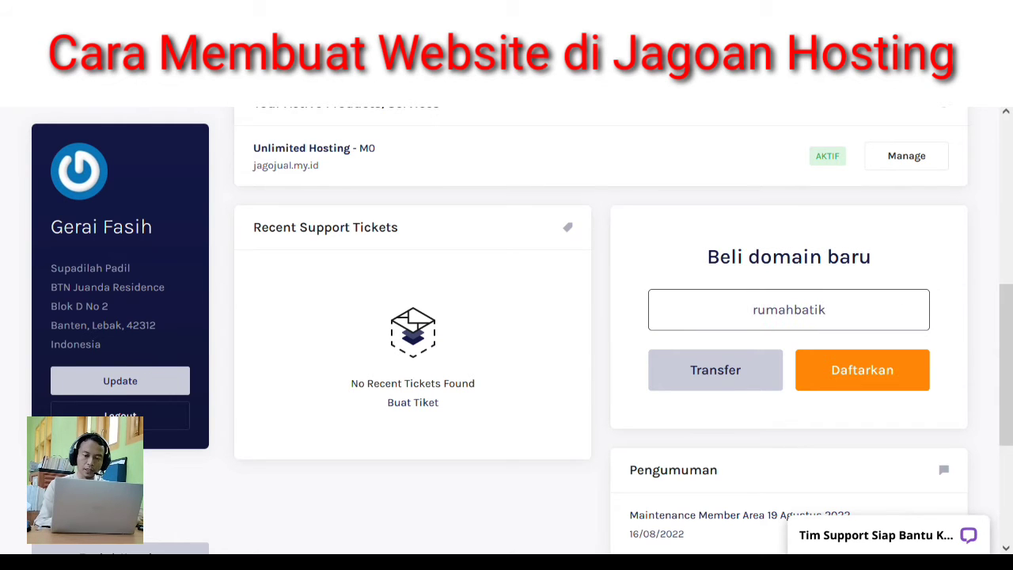
left_click(858, 386)
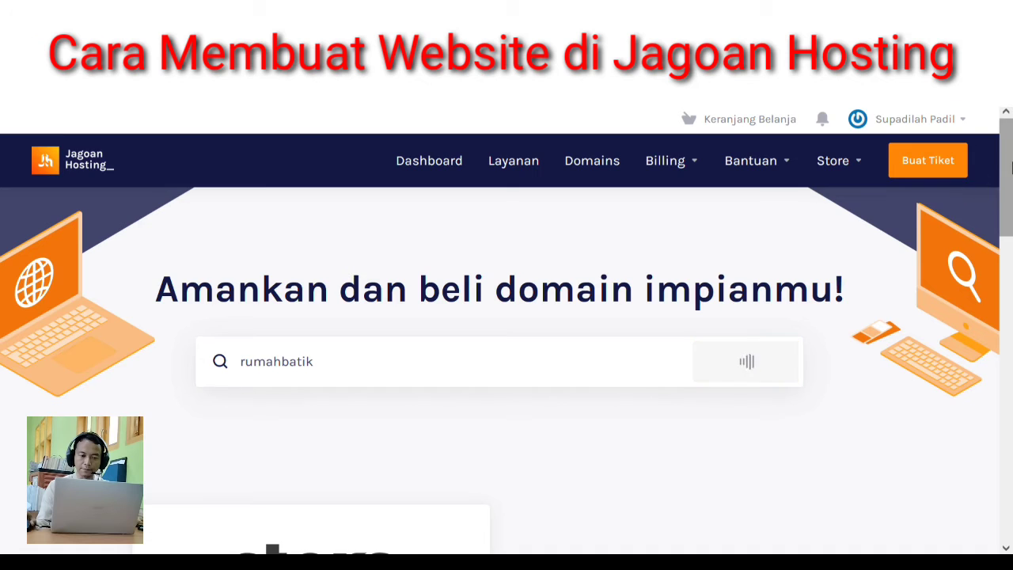
- Add the .my.id extension from Domain Populer for rumahbatik and continue to the cart
left_click_drag(1010, 206, 1010, 396)
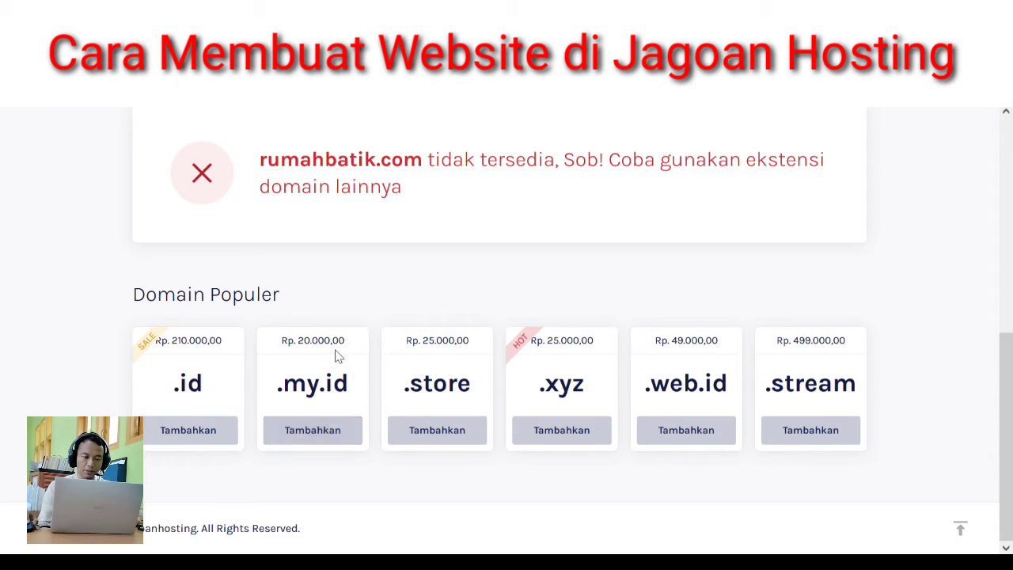
left_click(334, 435)
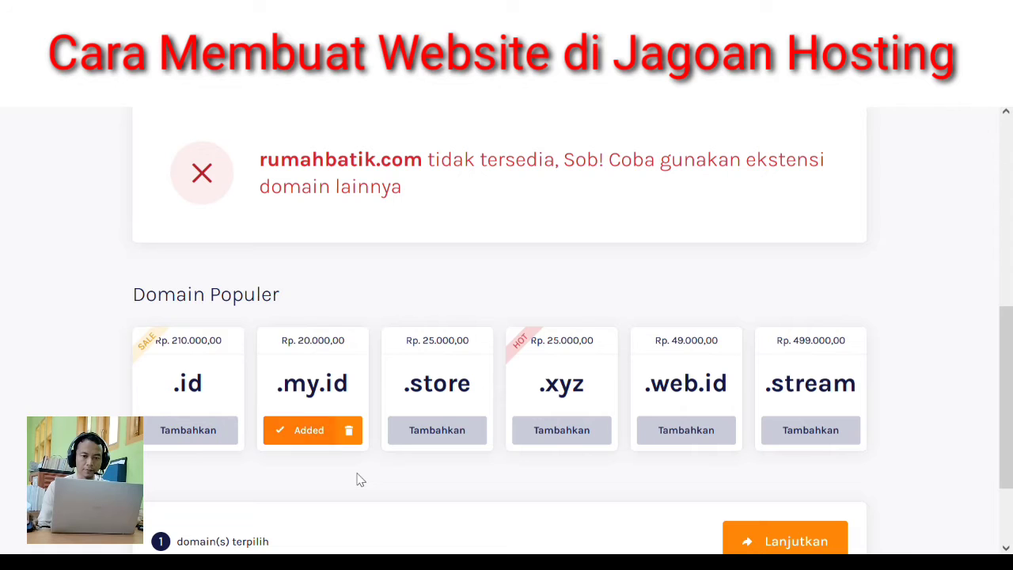
scroll(1003, 370, "down", 2)
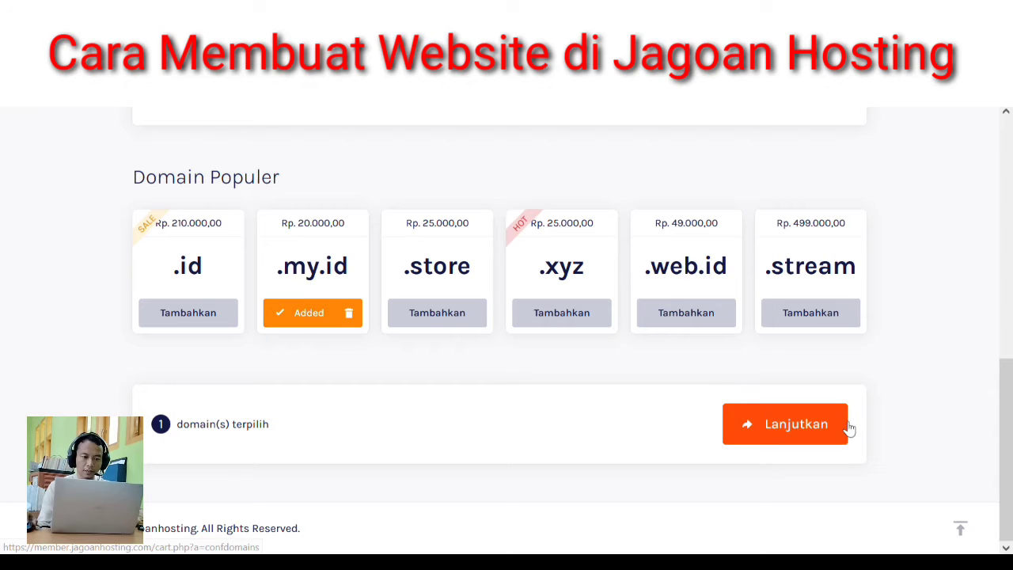
left_click(792, 430)
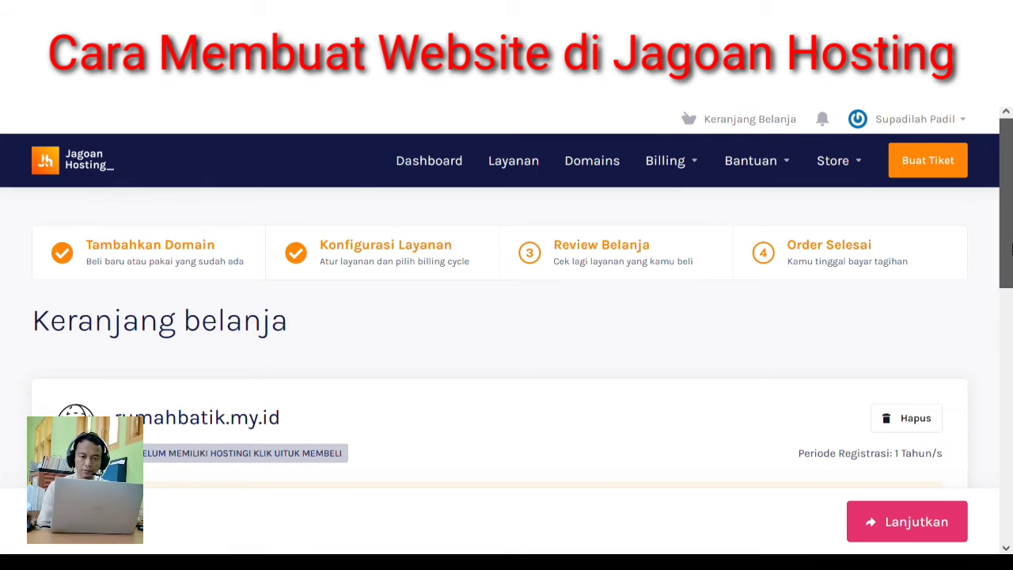
- Choose Tambah Hosting on the rumahbatik.my.id card in the shopping cart
left_click_drag(1005, 237, 1010, 319)
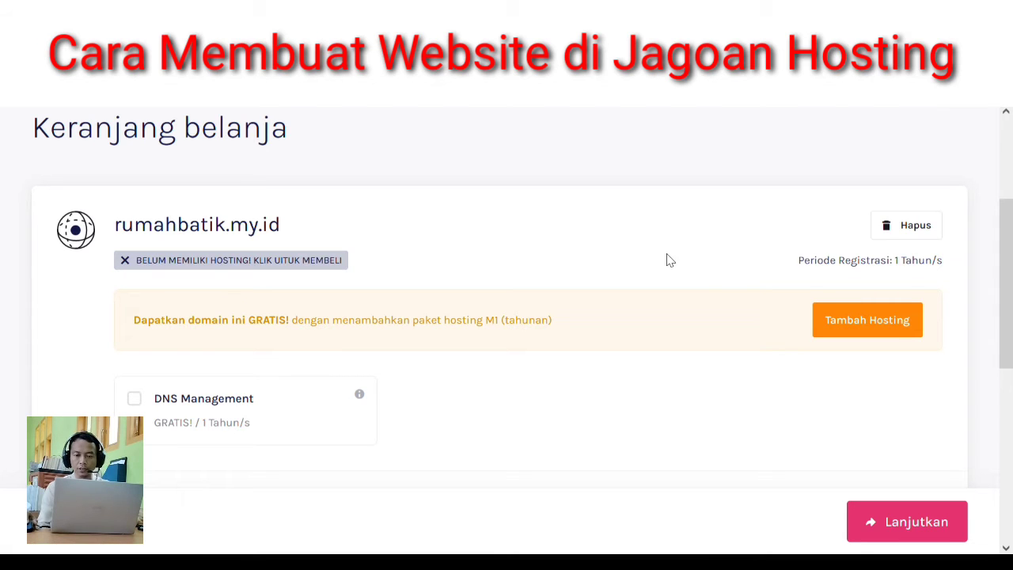
left_click(884, 332)
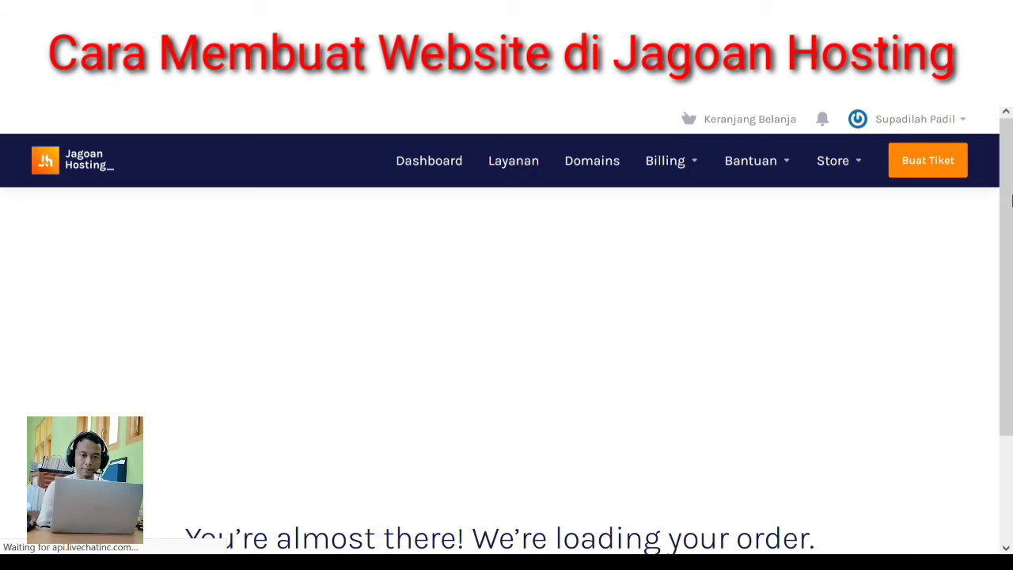
- Select the M1 hosting plan and the yearly Tahunan billing cycle
scroll(1007, 229, "down", 2)
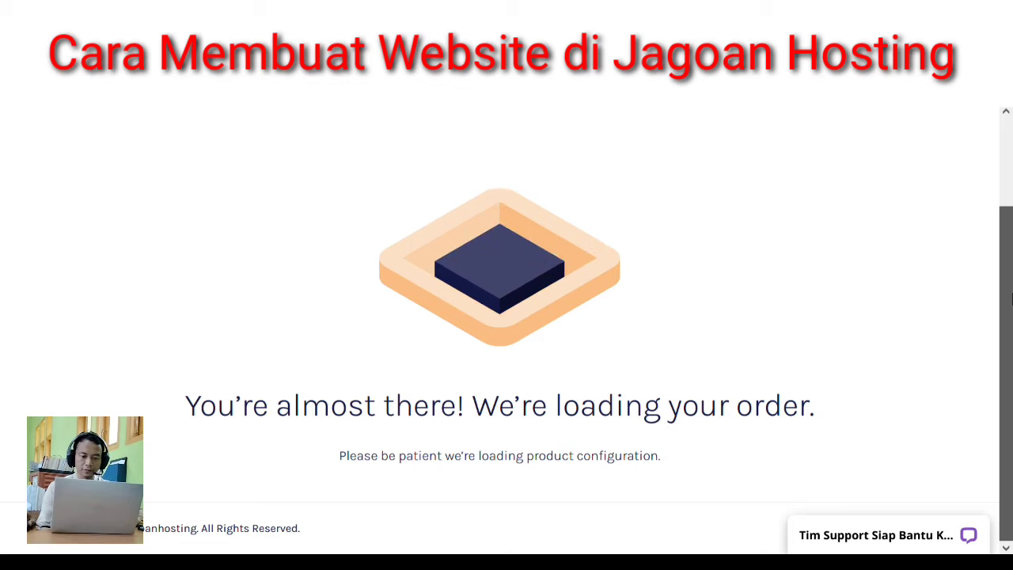
scroll(673, 345, "down", 1)
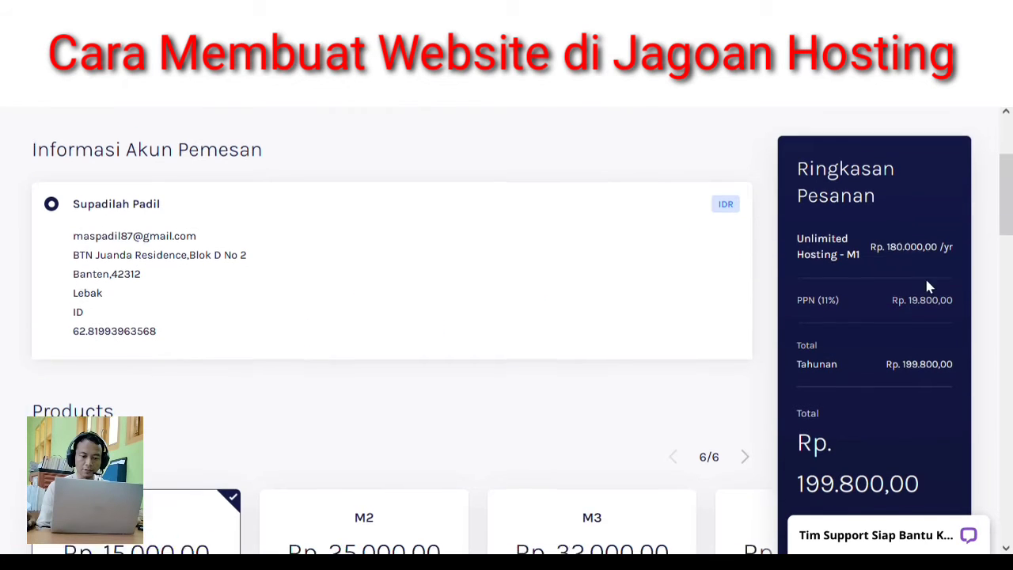
left_click_drag(1009, 198, 1009, 247)
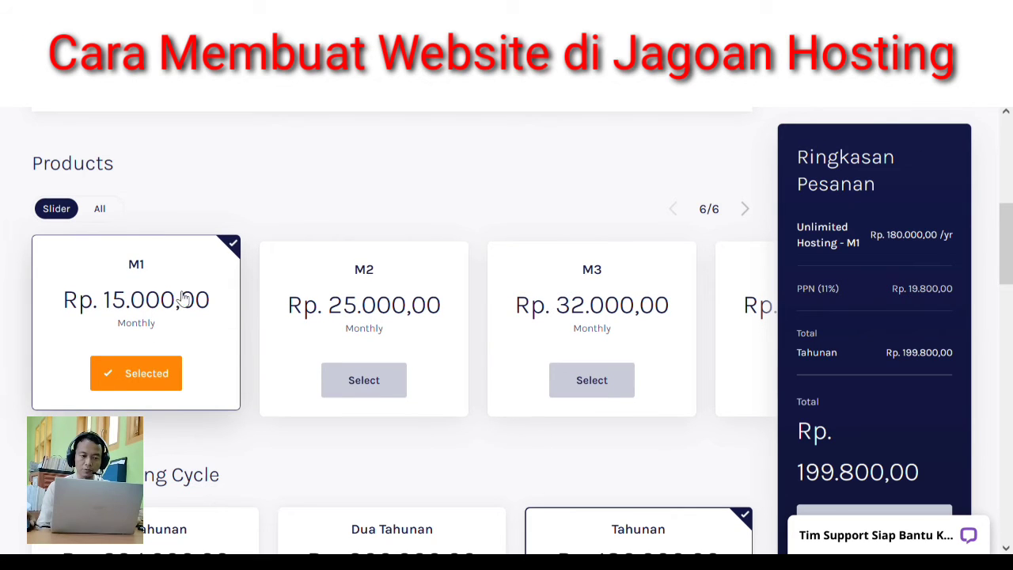
left_click(152, 374)
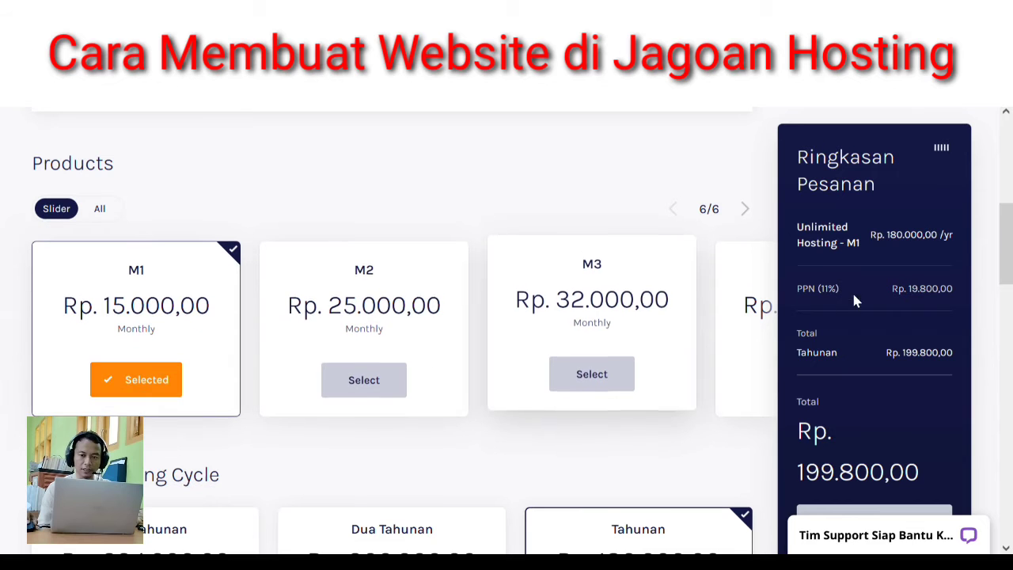
left_click_drag(1007, 267, 1007, 299)
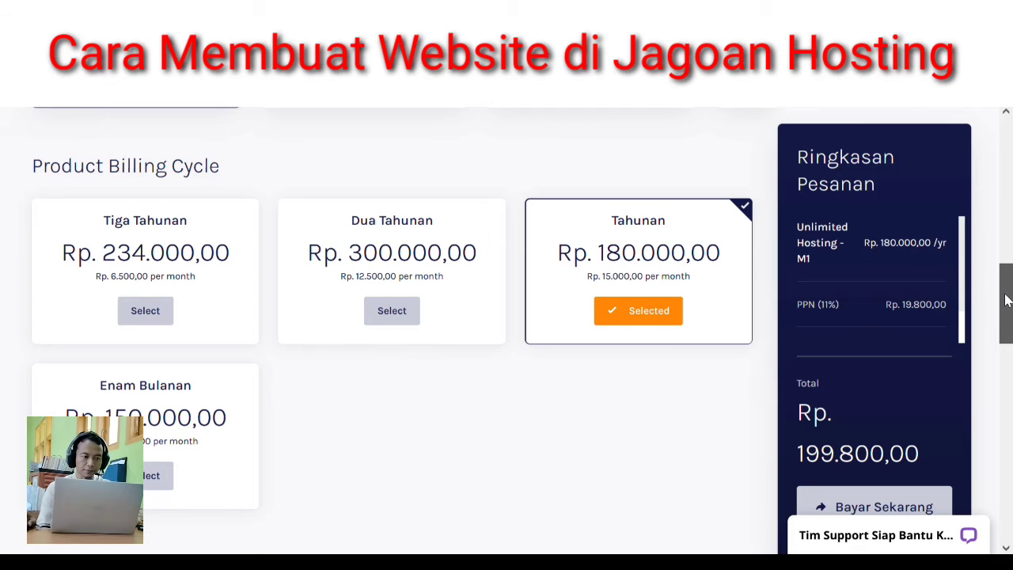
left_click_drag(1007, 300, 1008, 287)
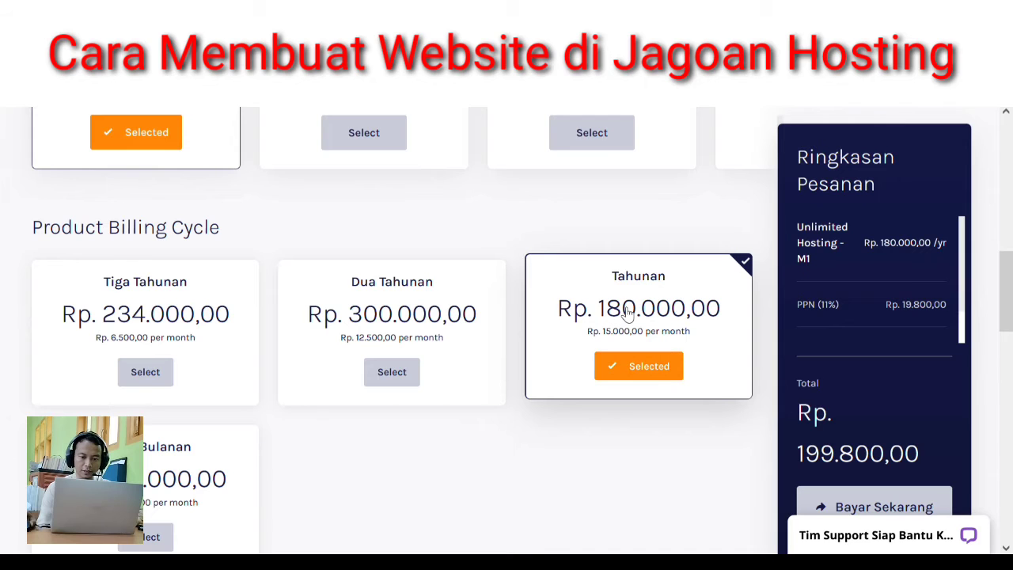
left_click(641, 366)
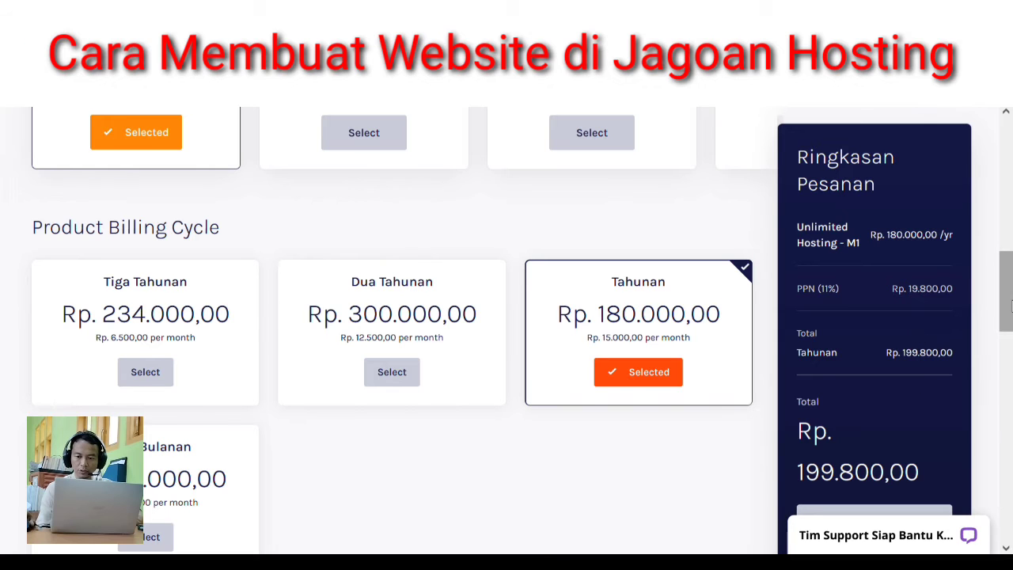
- Open and minimize the support chat, then bring Payment Details showing Rp. 199.800,00 into view
scroll(1009, 307, "down", 2)
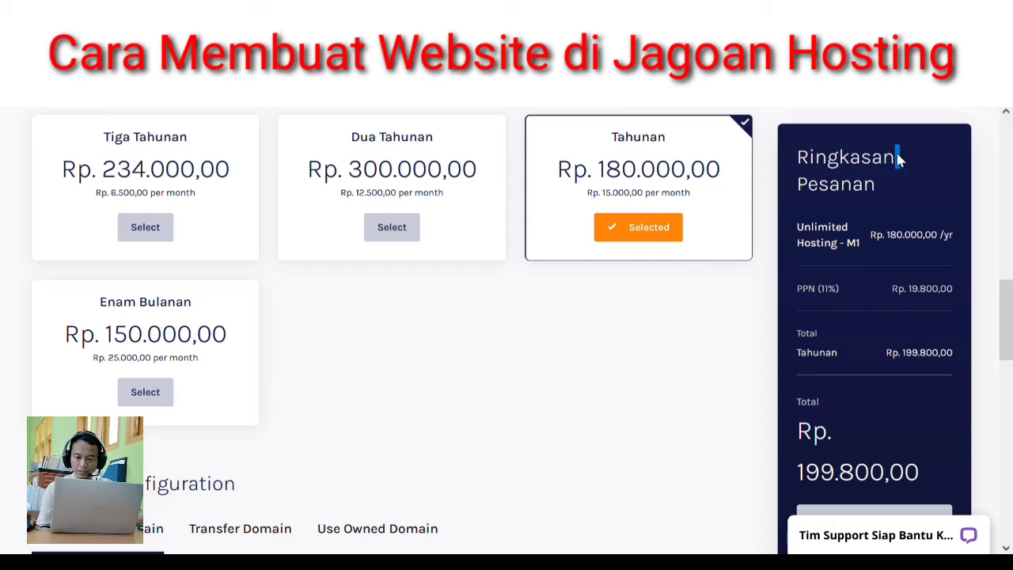
left_click(871, 535)
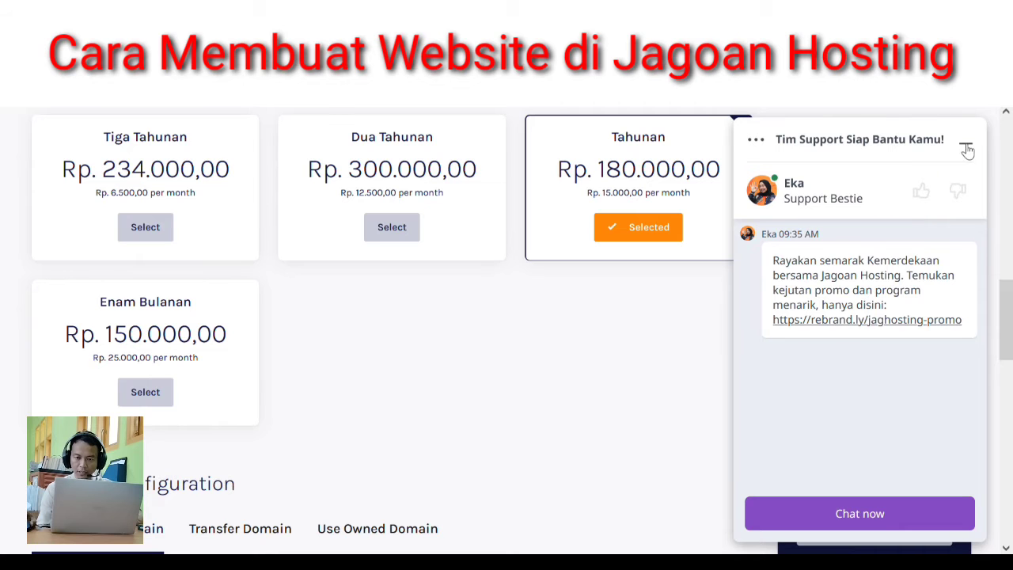
left_click(965, 144)
left_click(1009, 366)
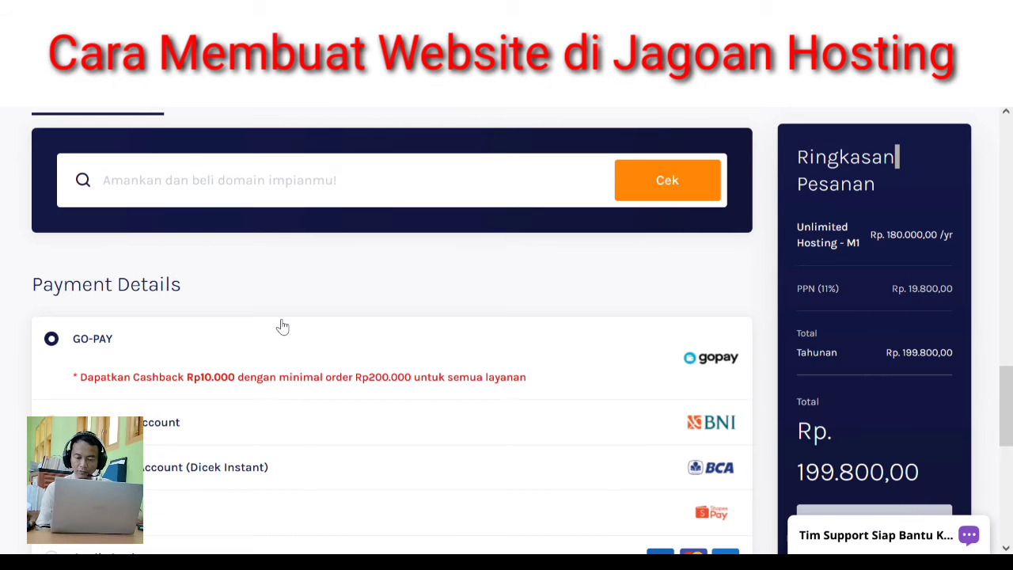
- Attempt payment with Bayar Sekarang, which fails with a domain-required warning
scroll(282, 326, "up", 3)
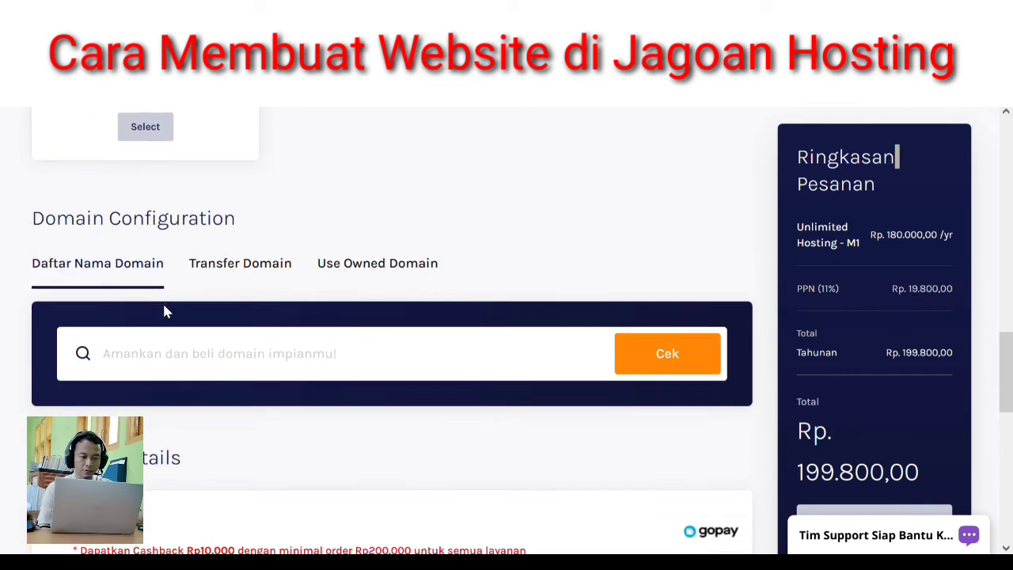
left_click(1008, 427)
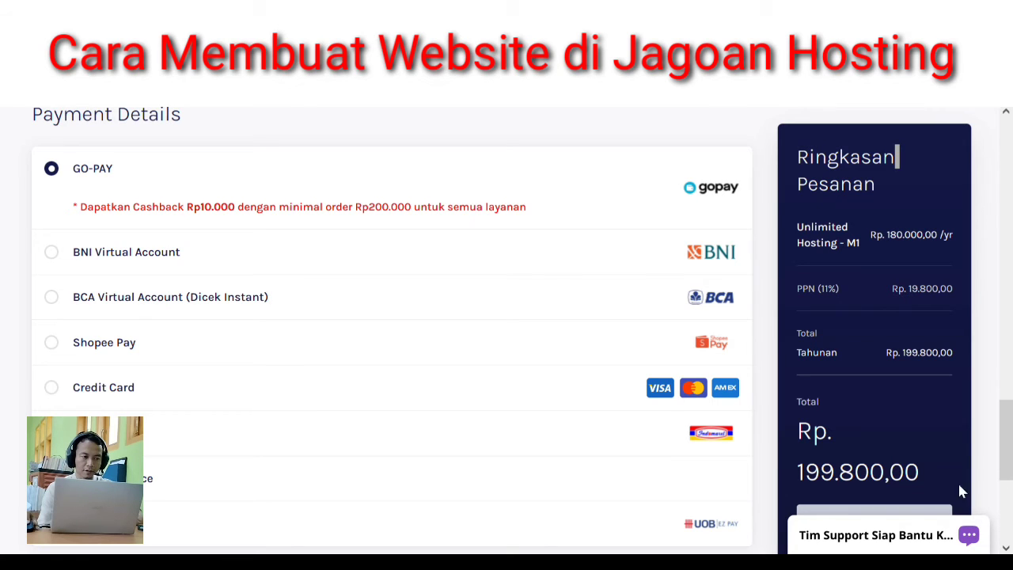
scroll(910, 513, "down", 2)
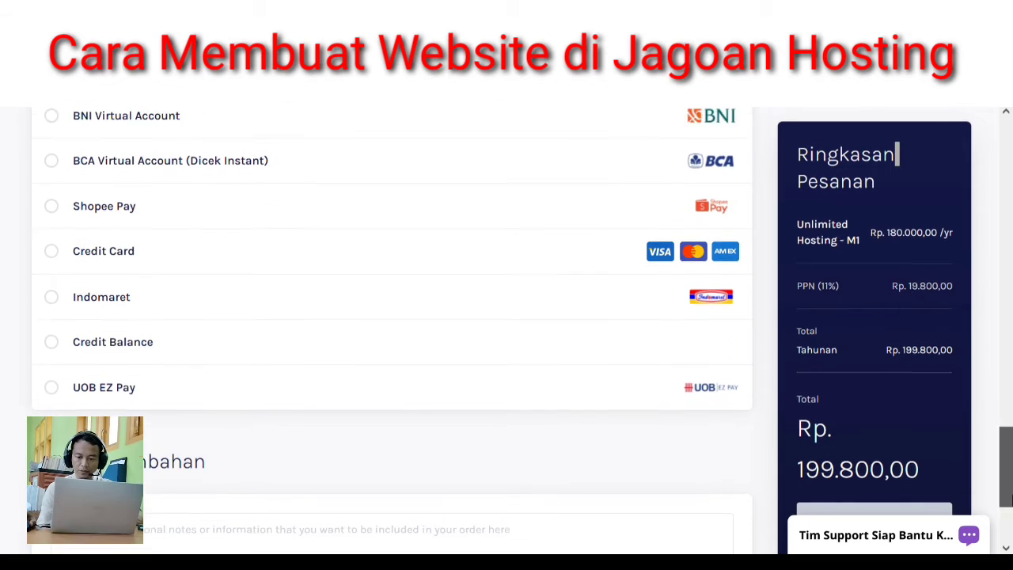
left_click(904, 512)
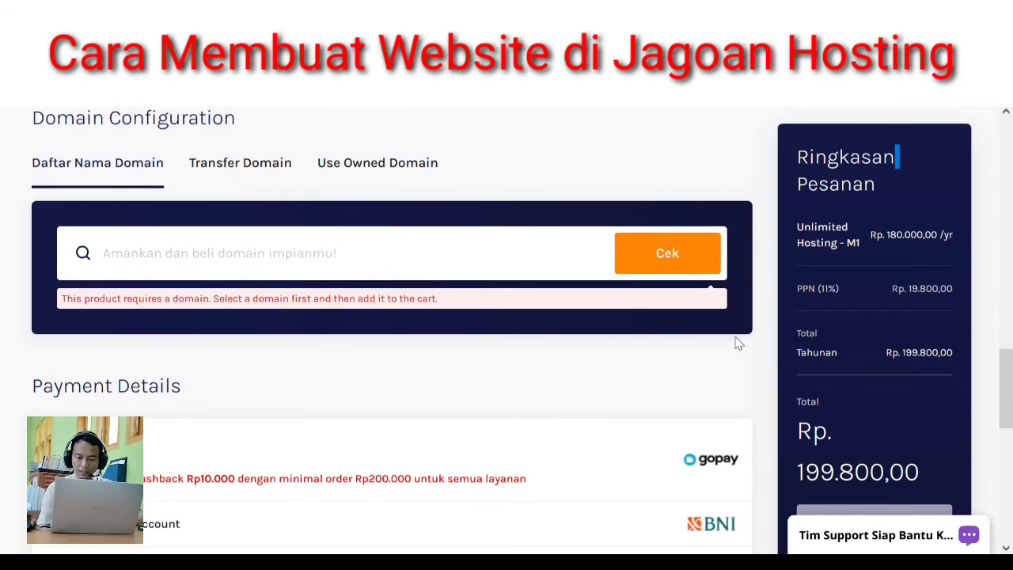
- Look up rumahbatik.my.id in Daftar Nama Domain, confirm it's available, and add it free to the order
left_click(388, 248)
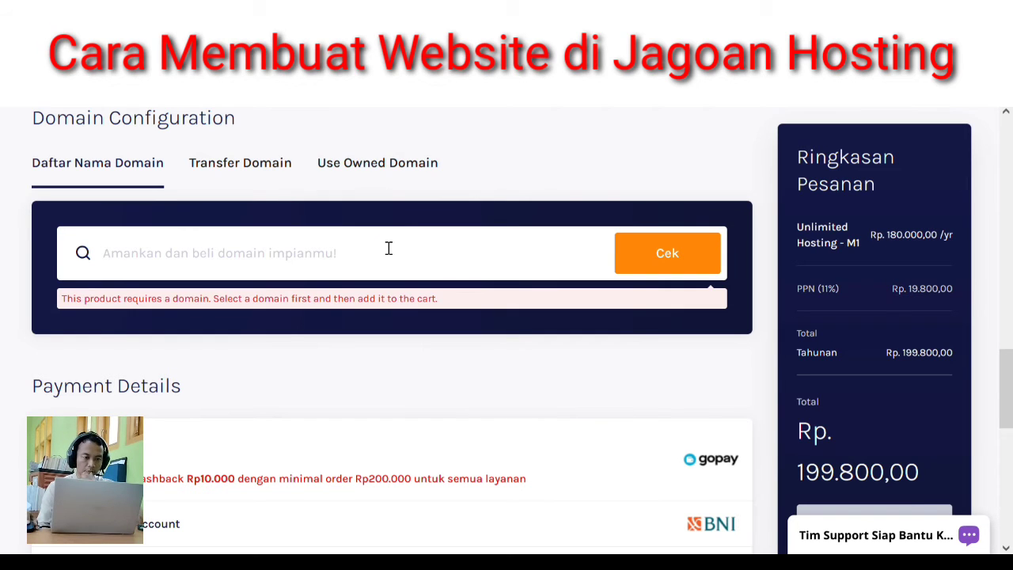
type("rumahbatik.my.id")
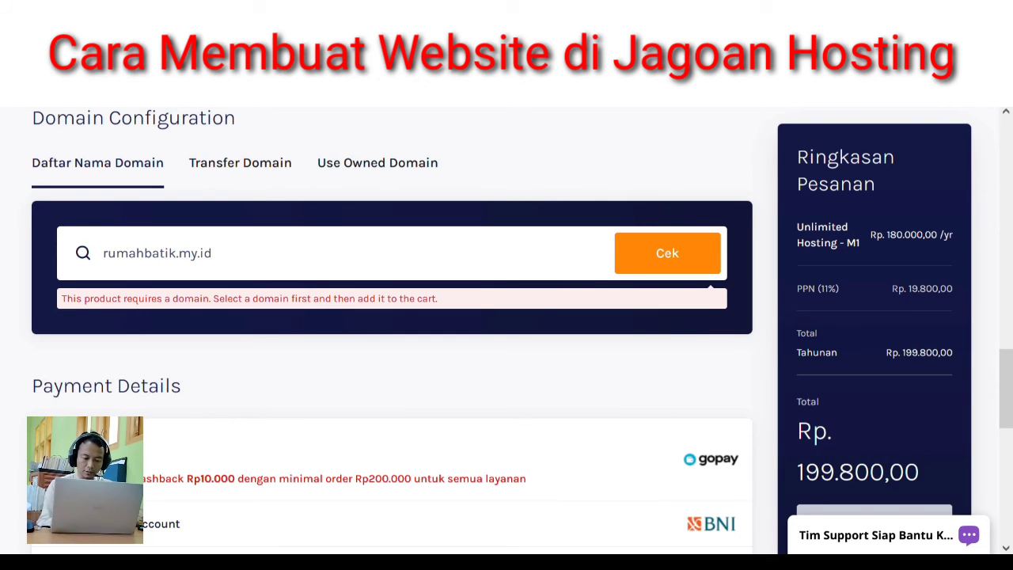
left_click(702, 263)
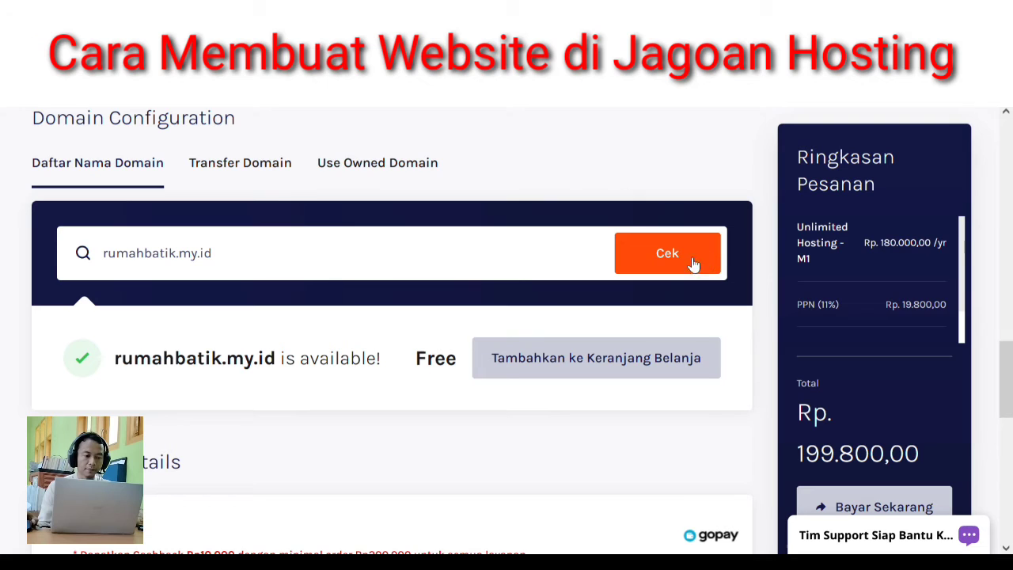
left_click(512, 369)
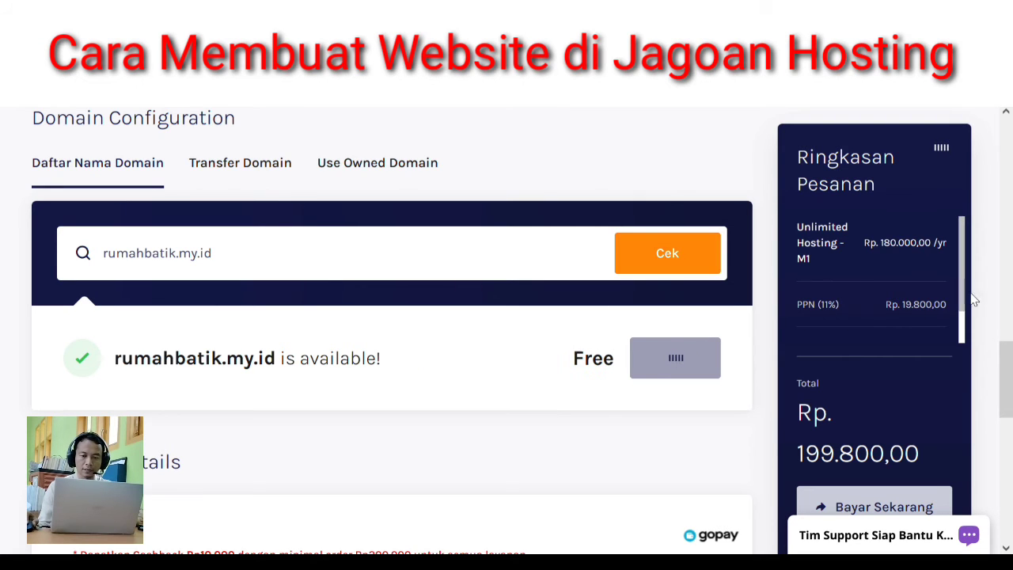
left_click_drag(1009, 338, 1009, 513)
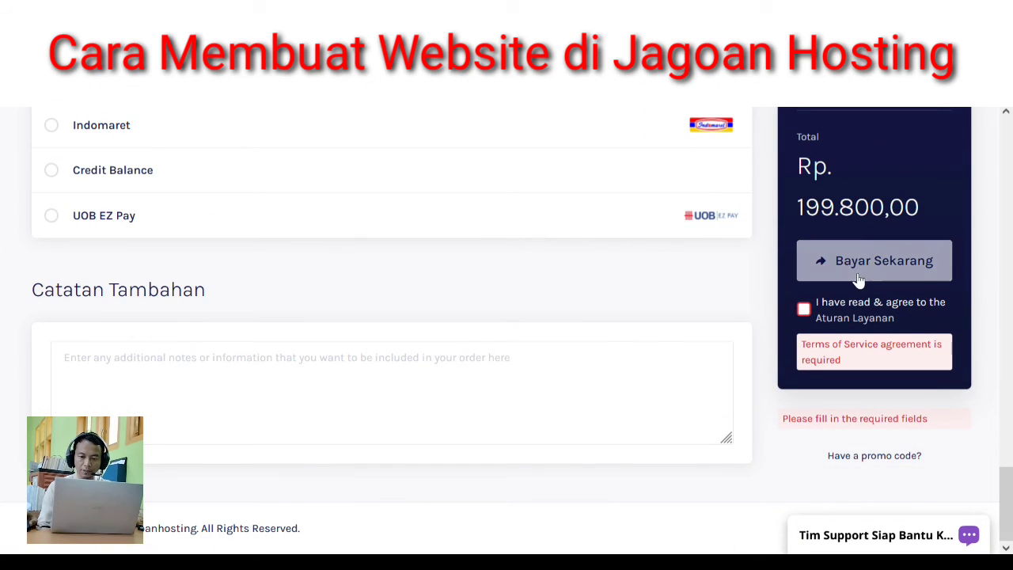
- Accept the Aturan Layanan terms and submit the Rp. 199.800,00 order with Bayar Sekarang
left_click(805, 309)
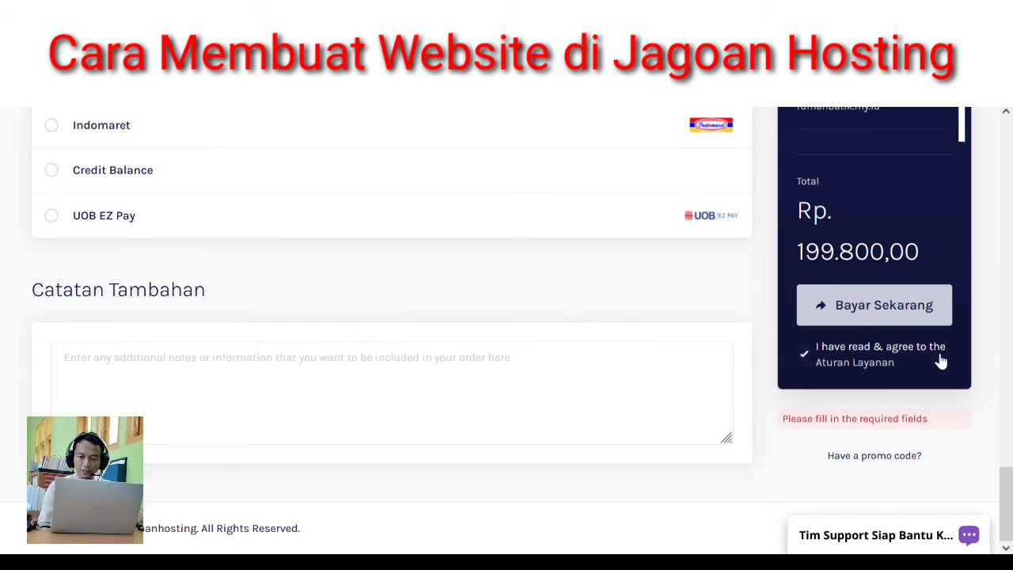
left_click(882, 314)
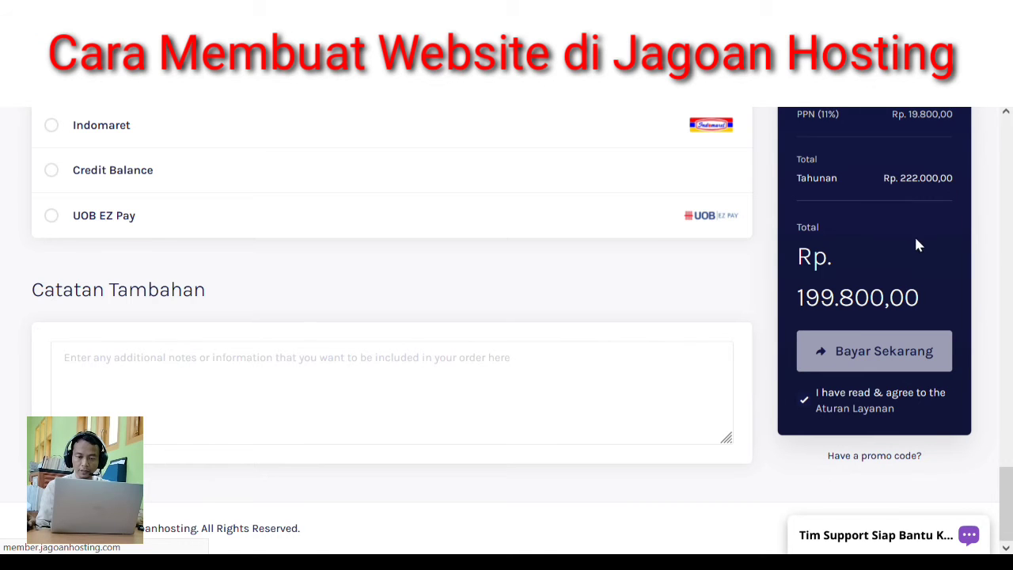
- Glance at the WhatsApp chats, then leave the Rp203.796 GoPay QR window for the invoice page
key("alt+Tab")
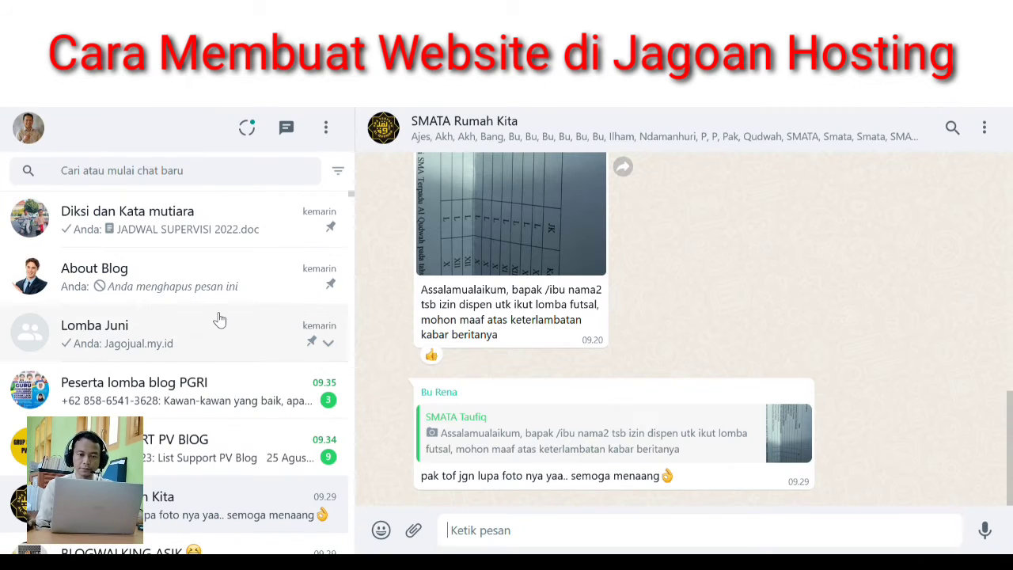
left_click(227, 379)
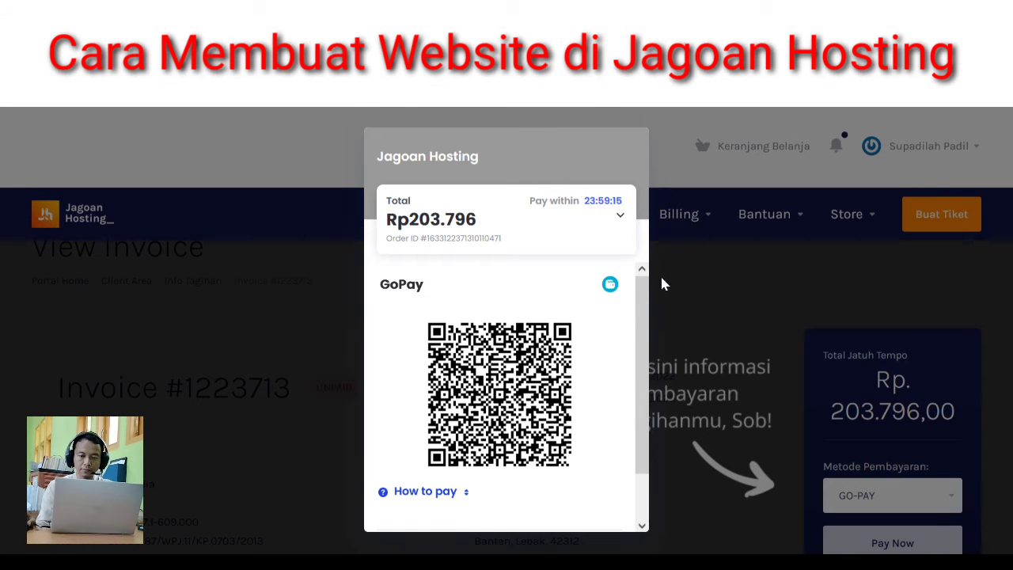
left_click_drag(642, 294, 634, 402)
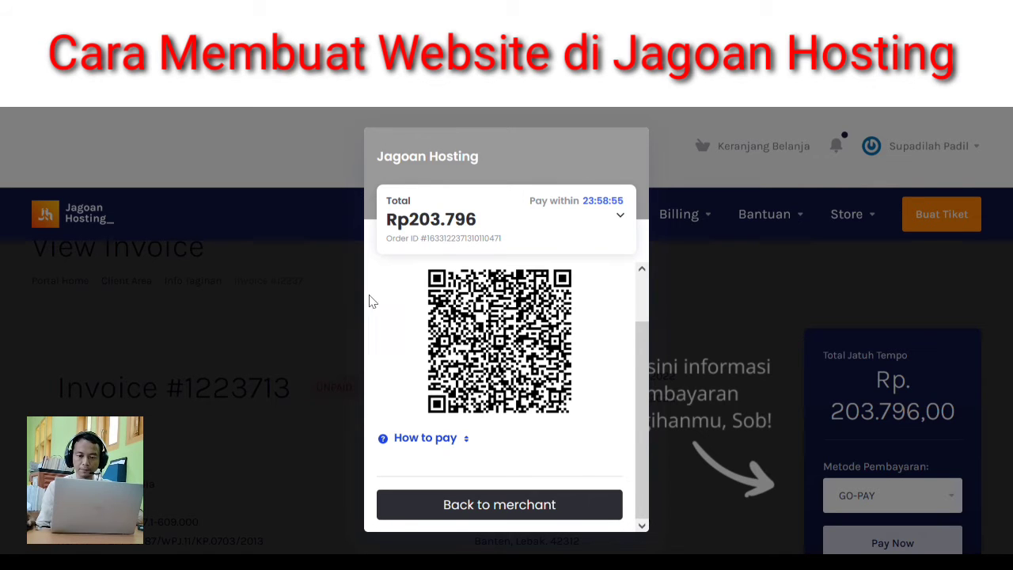
left_click(562, 506)
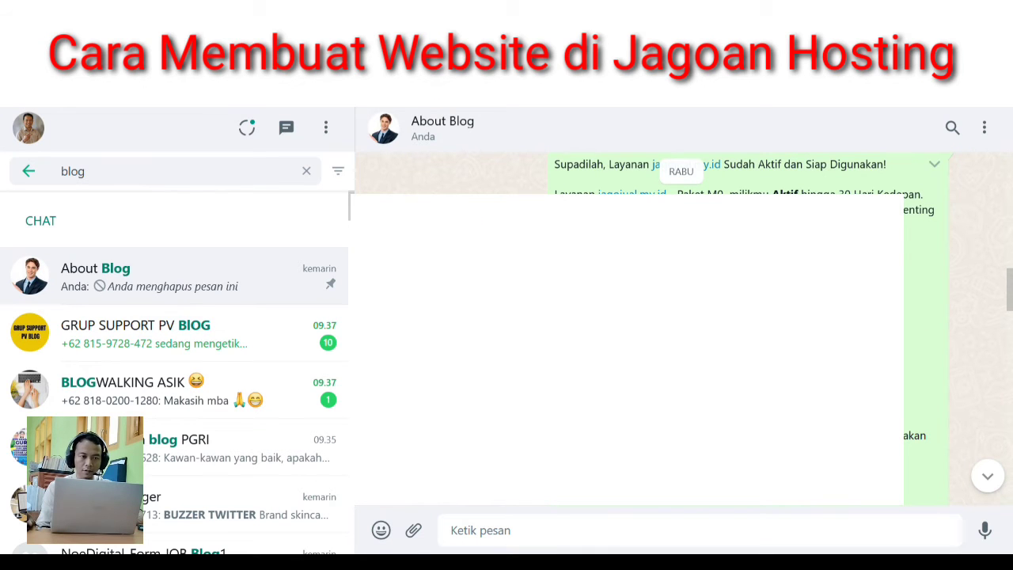
- Open the jagojual.my.id Link Login Wordpress URL from the About Blog activation message
left_click_drag(1012, 294, 1012, 289)
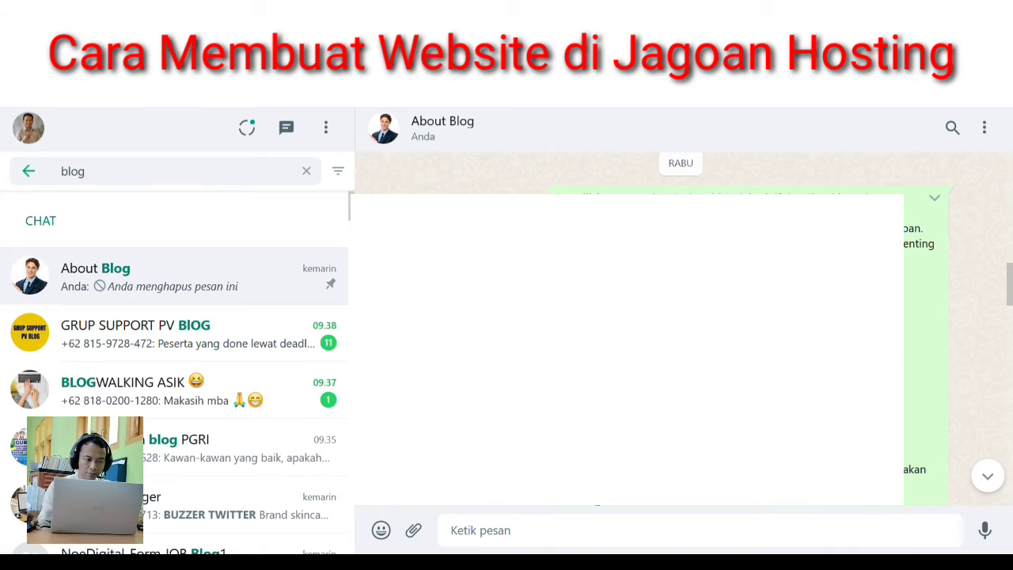
left_click(617, 348)
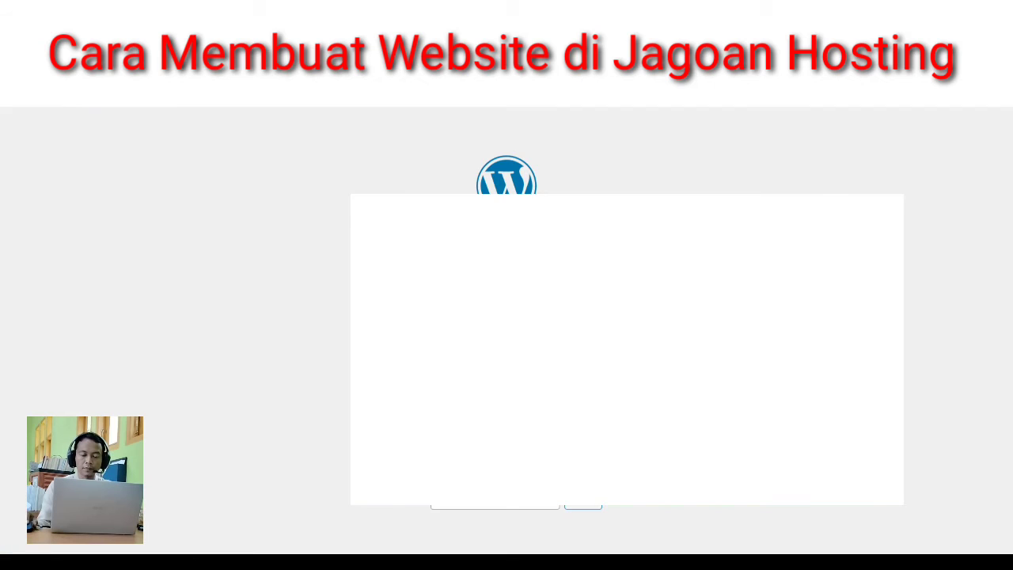
- Log in to the WordPress admin with the username and open the Semua Pos list
left_click(531, 294)
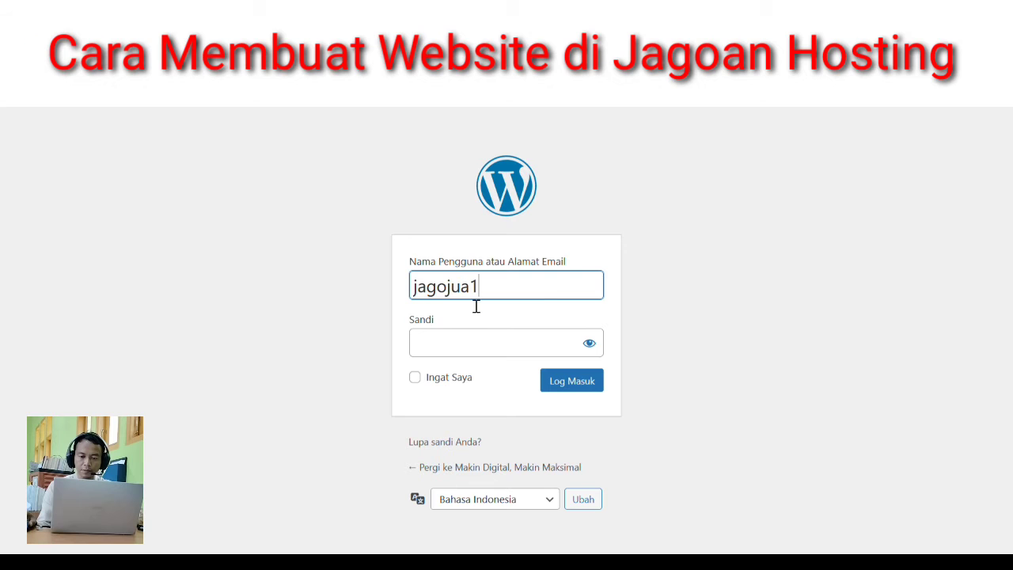
type("a")
left_click(572, 383)
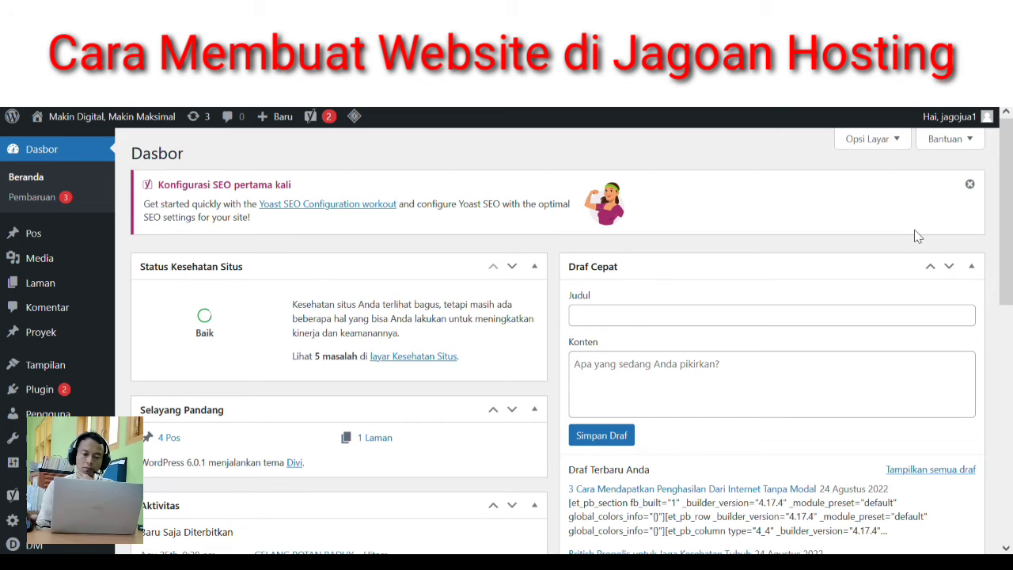
mouse_move(41, 241)
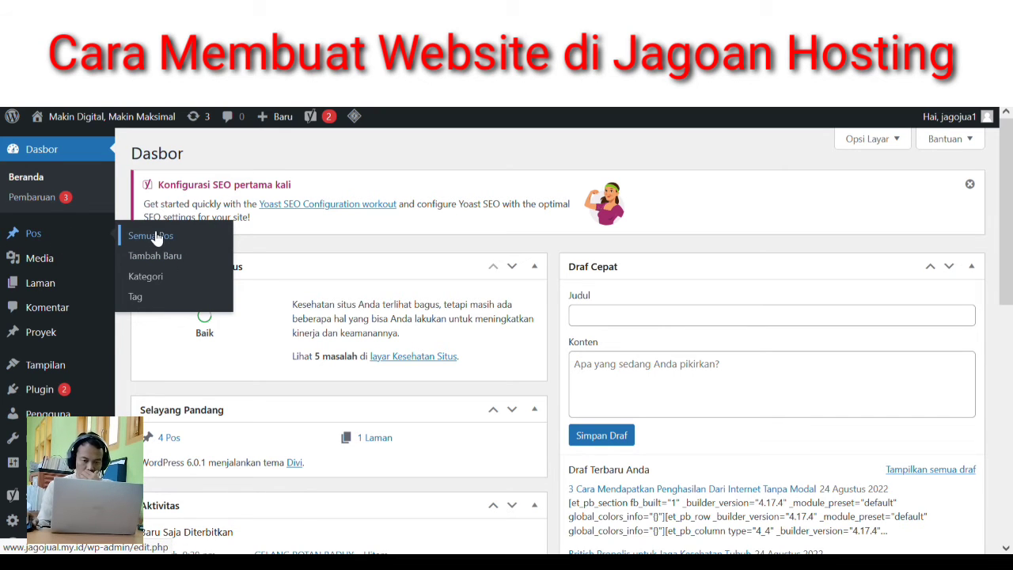
left_click(168, 264)
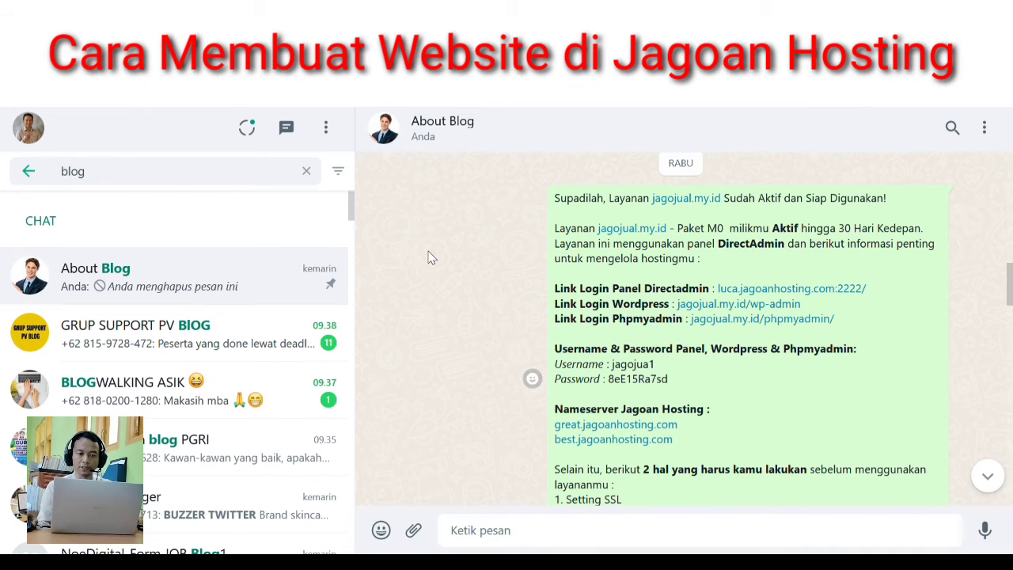
- Expand the full hosting activation message and follow the linktr.ee/settinghostingmuyuk guides link
scroll(438, 309, "down", 3)
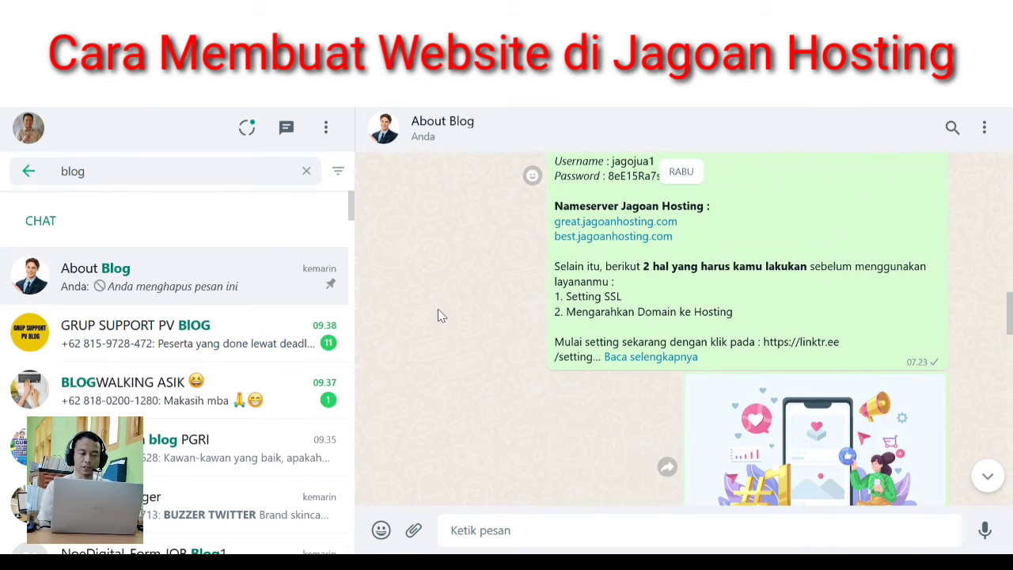
left_click(651, 356)
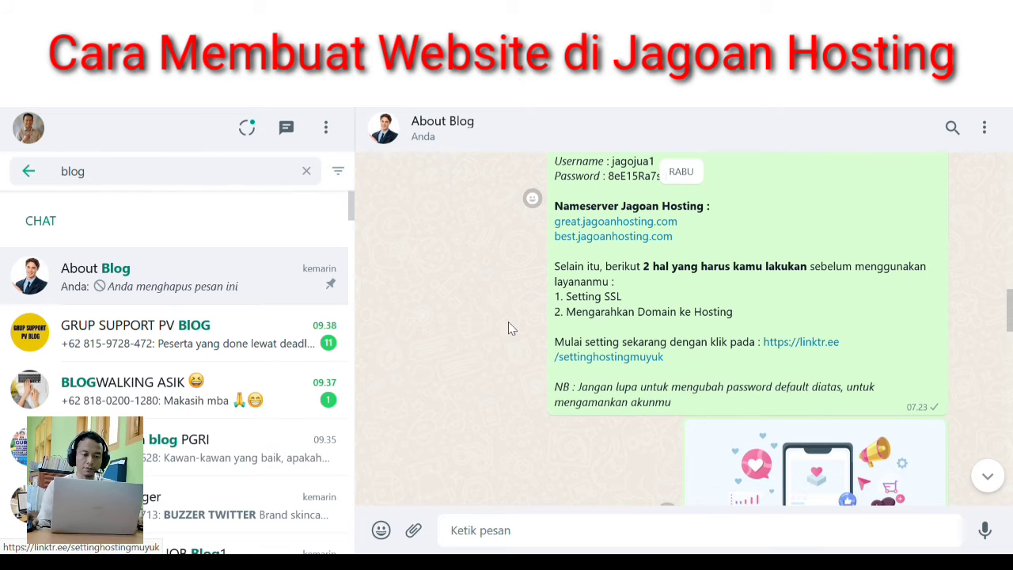
left_click(632, 366)
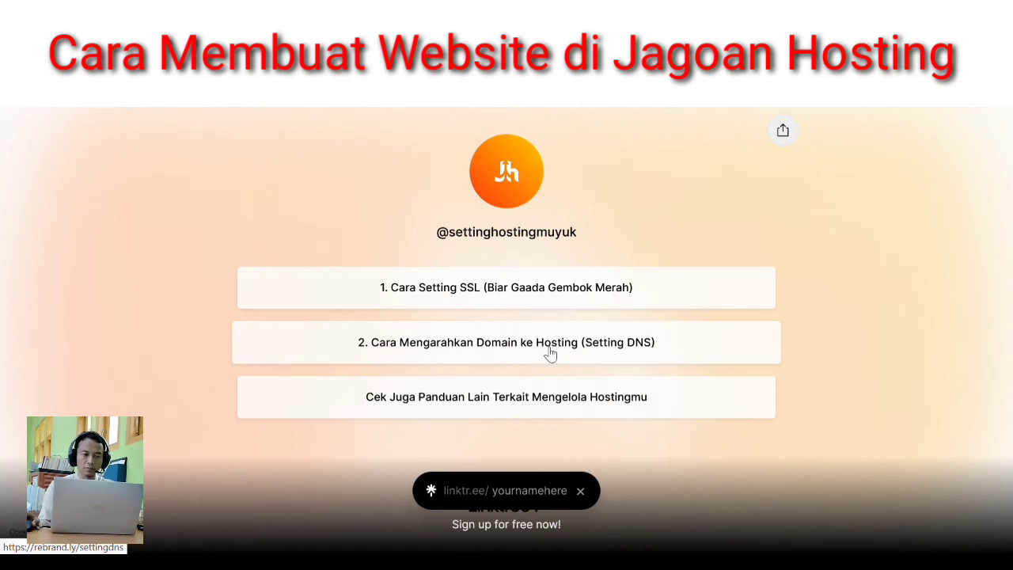
- Open the '1. Cara Setting SSL (Biar Gaada Gembok Merah)' guide and read through the article
left_click(452, 291)
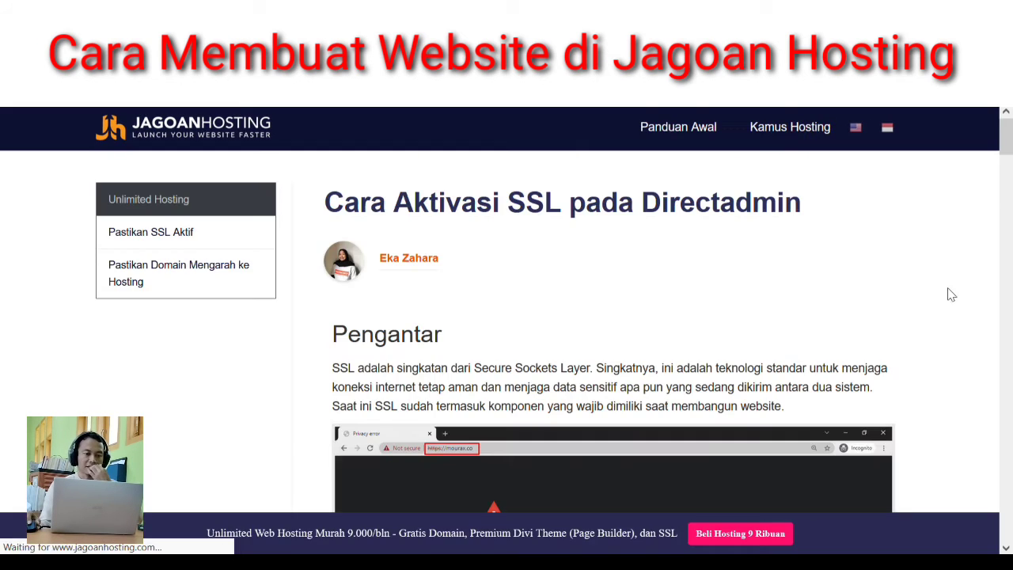
scroll(1002, 169, "down", 1)
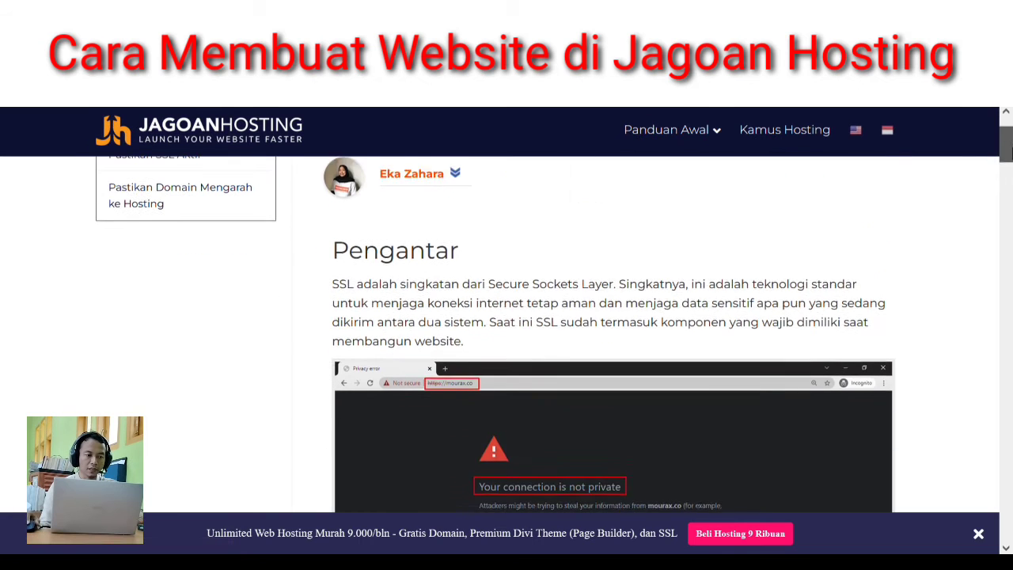
left_click_drag(1010, 145, 1001, 422)
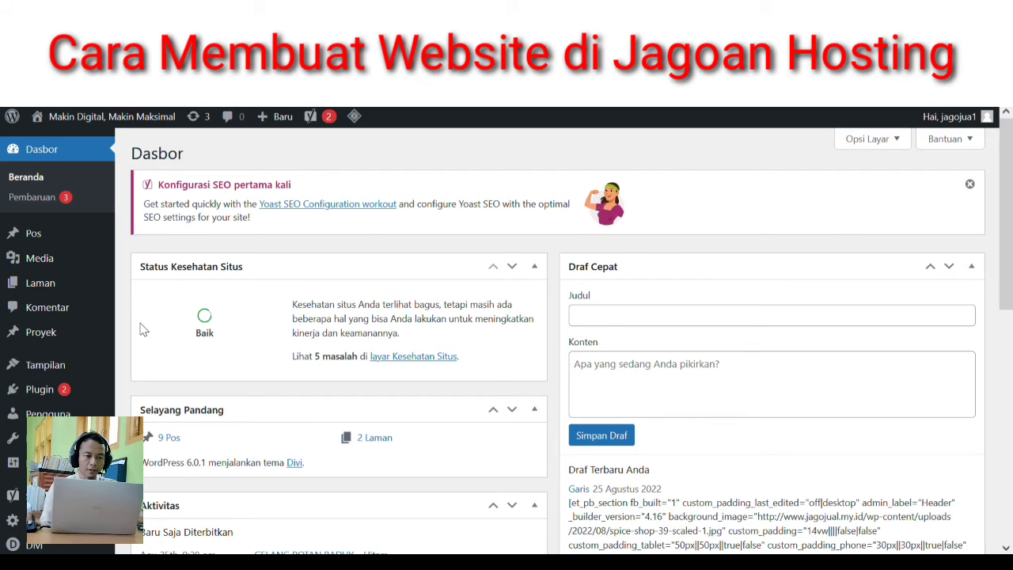
- Create a new page from Laman > Tambah Baru in the admin sidebar
mouse_move(51, 282)
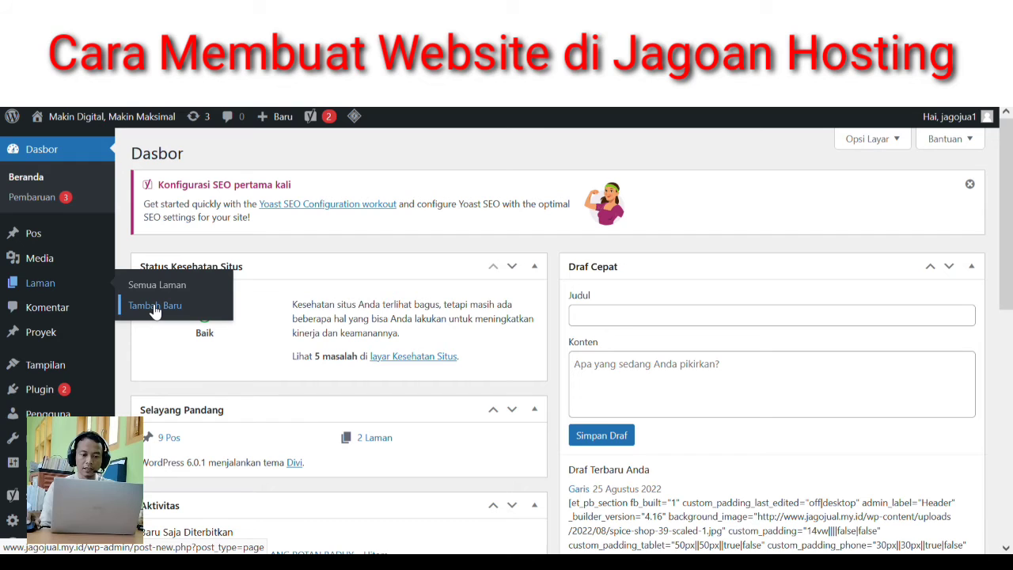
left_click(155, 305)
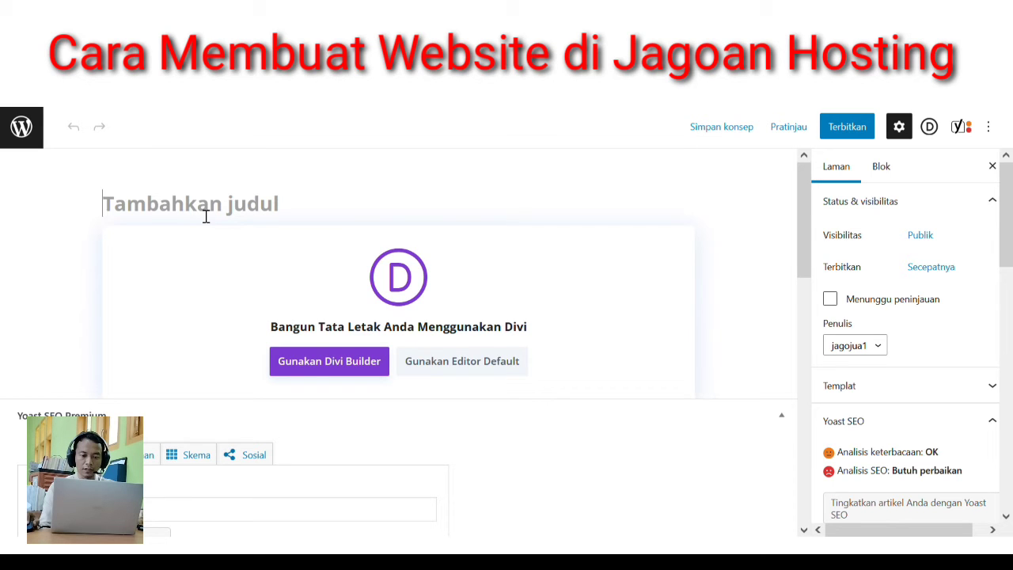
- Title the page 'Jagojual' and switch it to Gunakan Divi Builder
type("Jagojual")
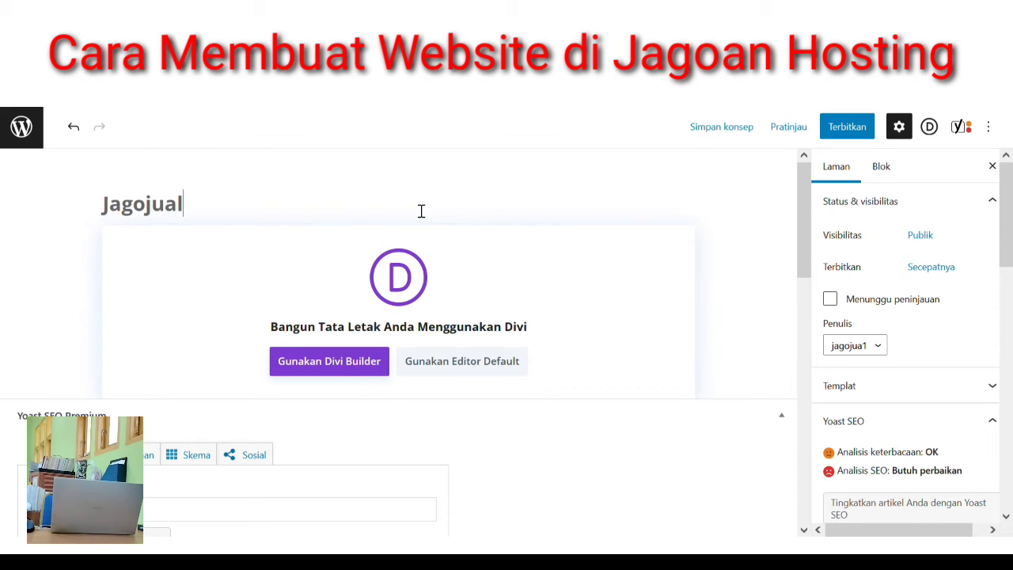
left_click(352, 368)
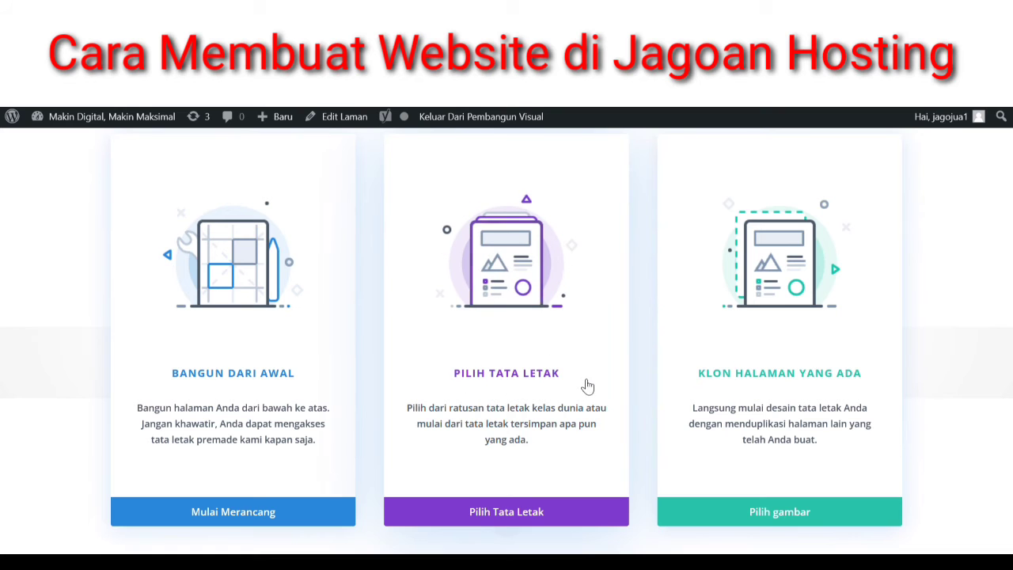
- Open the Pilih Tata Letak library of premade layouts
left_click(505, 511)
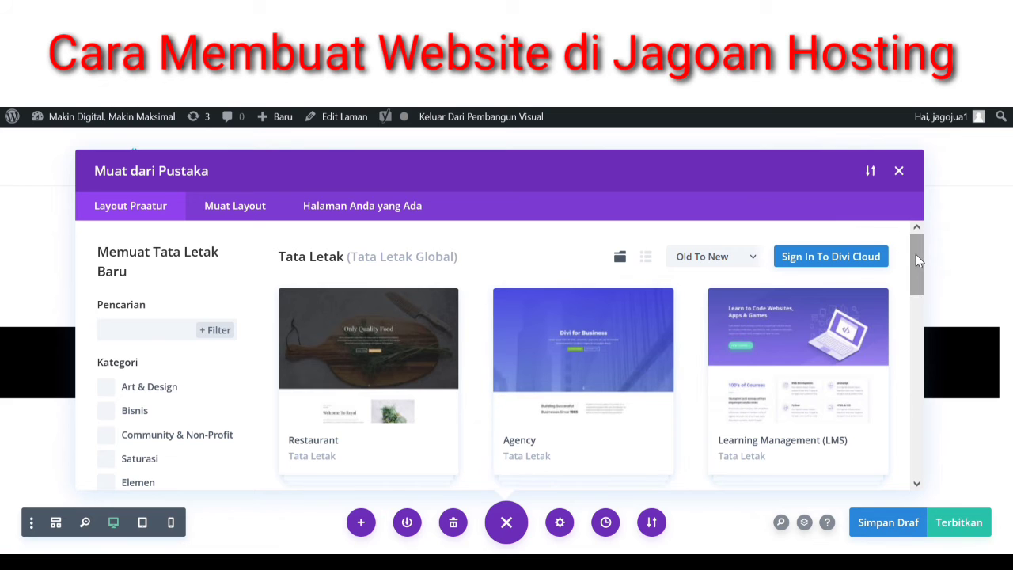
left_click_drag(918, 261, 924, 324)
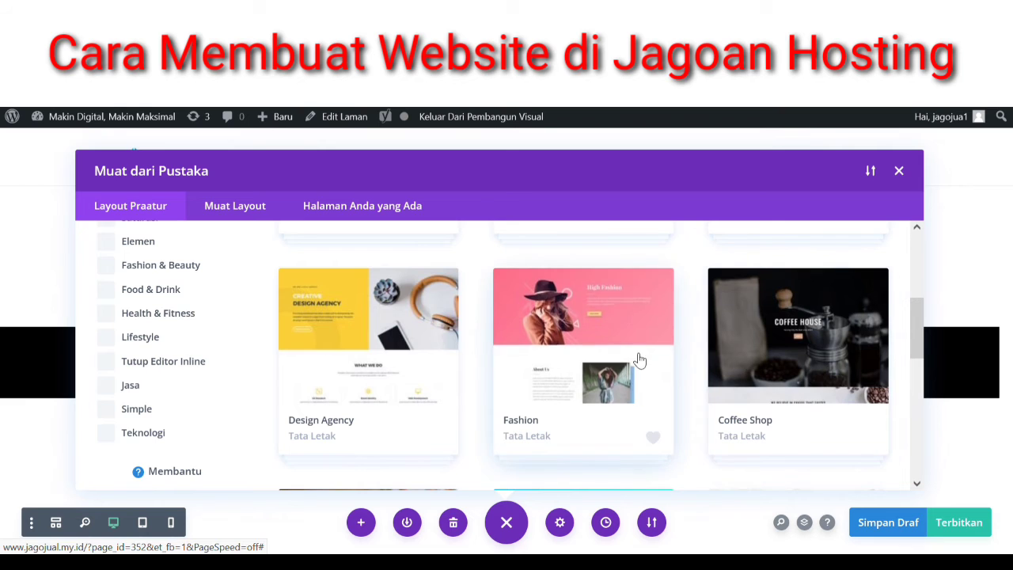
scroll(639, 360, "down", 3)
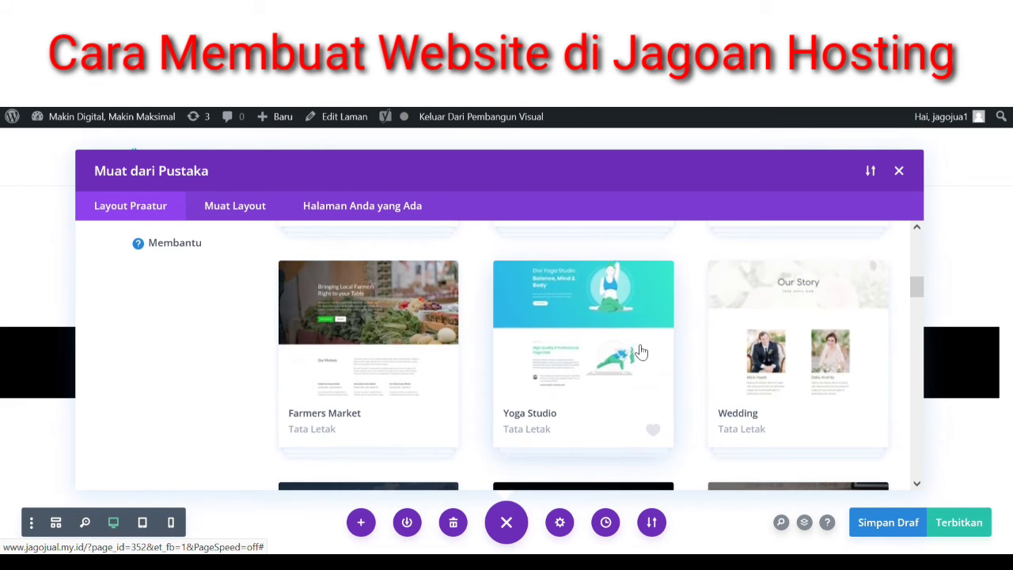
scroll(641, 351, "down", 4)
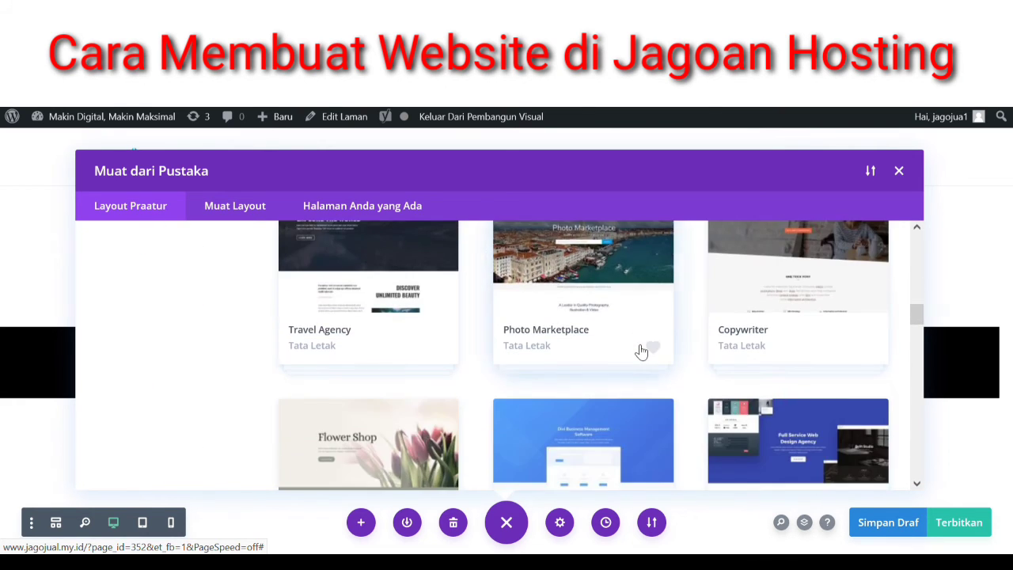
scroll(642, 350, "down", 1)
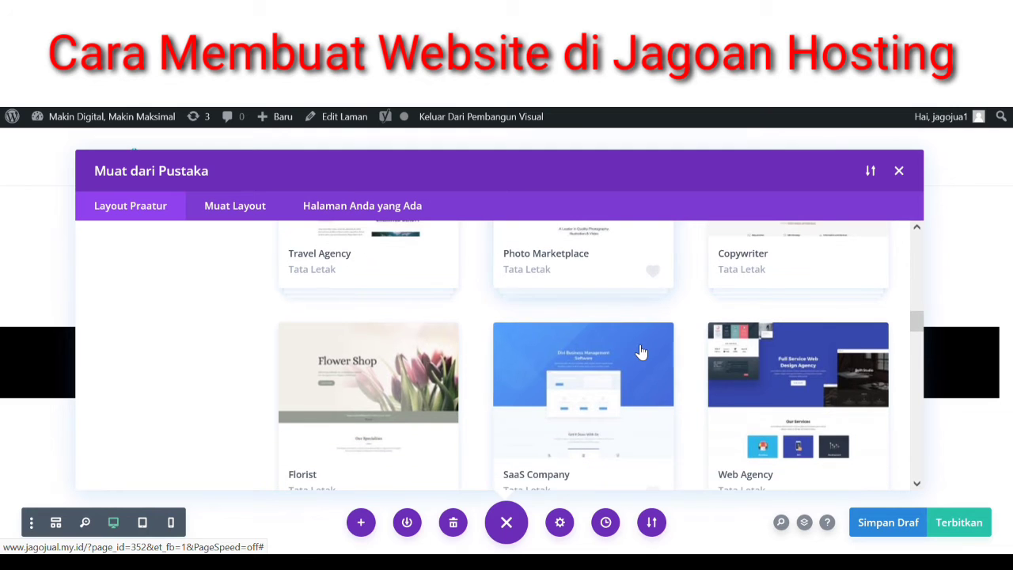
scroll(637, 351, "up", 1)
scroll(631, 351, "down", 1)
scroll(632, 350, "down", 1)
left_click_drag(921, 328, 915, 370)
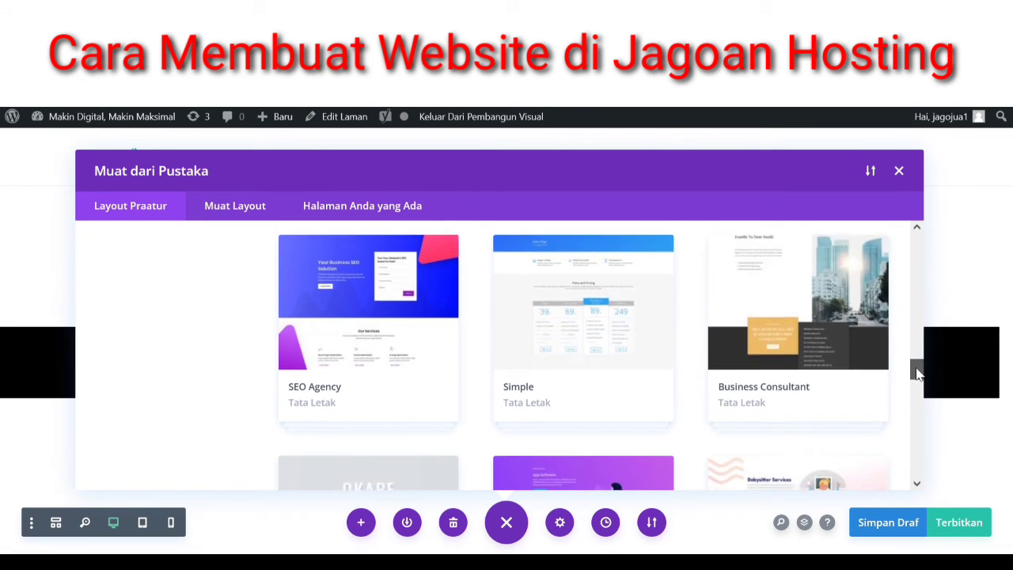
left_click_drag(916, 367, 916, 386)
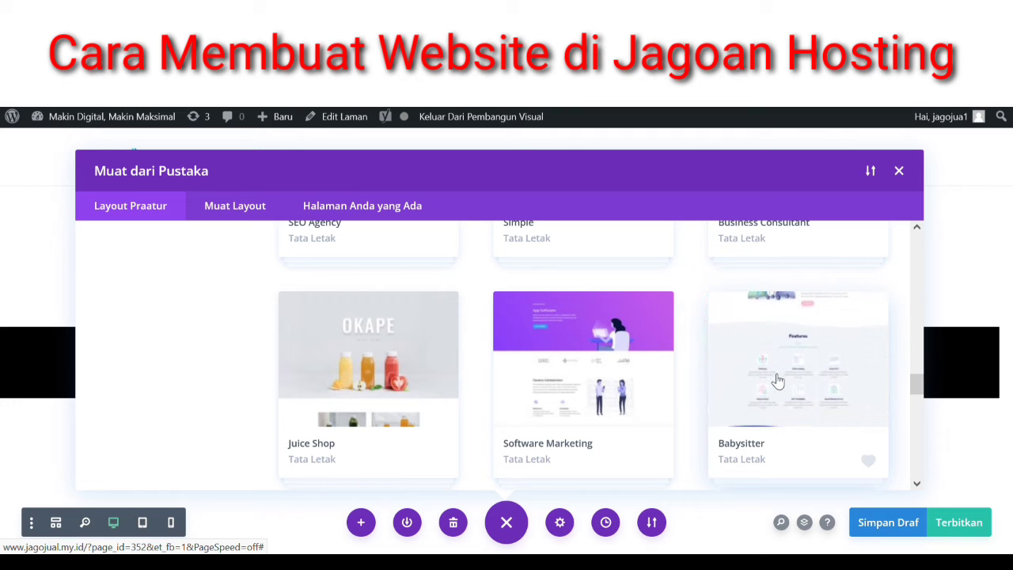
scroll(777, 381, "up", 1)
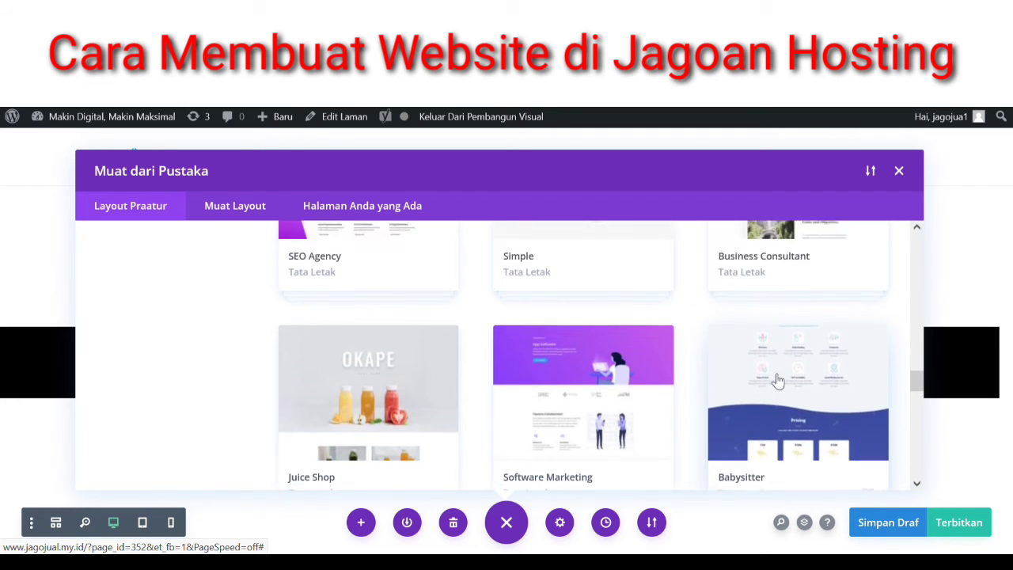
scroll(777, 381, "down", 1)
scroll(775, 379, "down", 3)
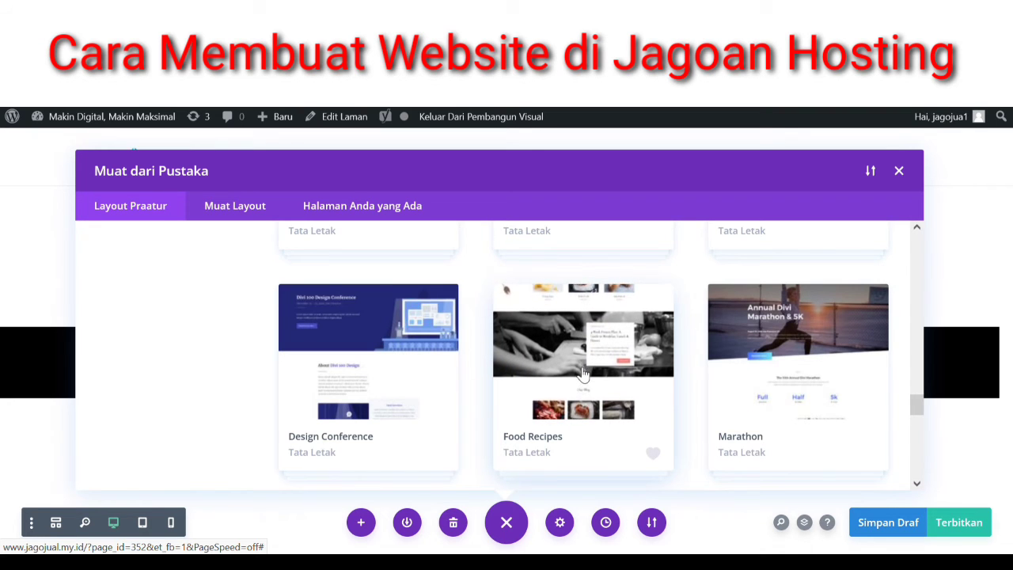
scroll(582, 374, "down", 3)
scroll(581, 380, "down", 3)
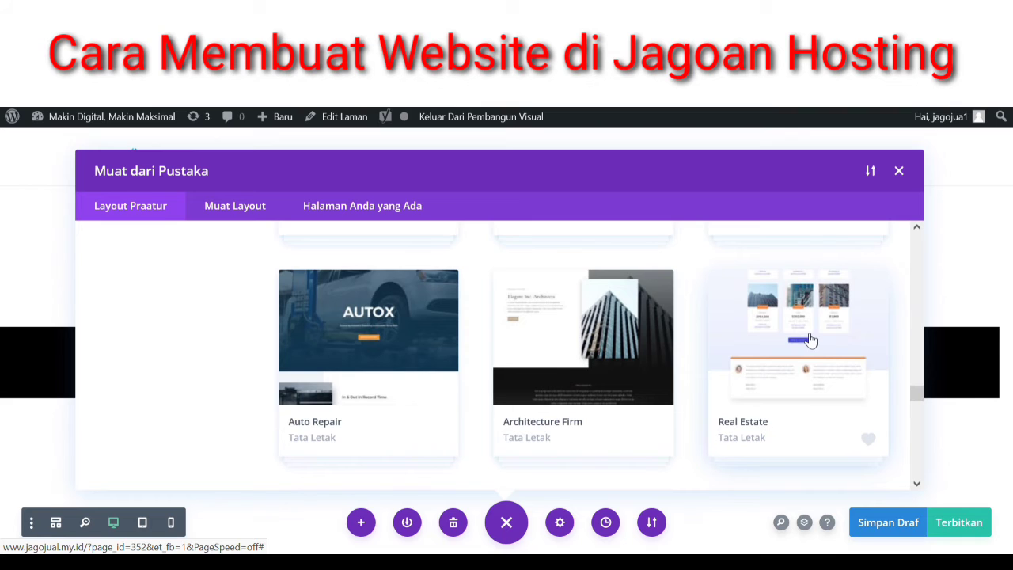
left_click(810, 340)
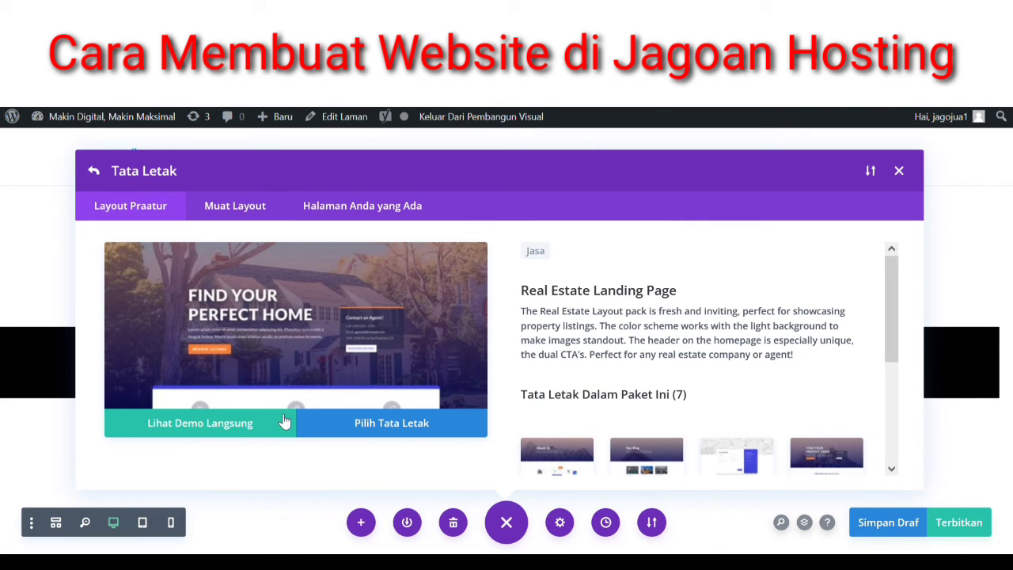
left_click(203, 428)
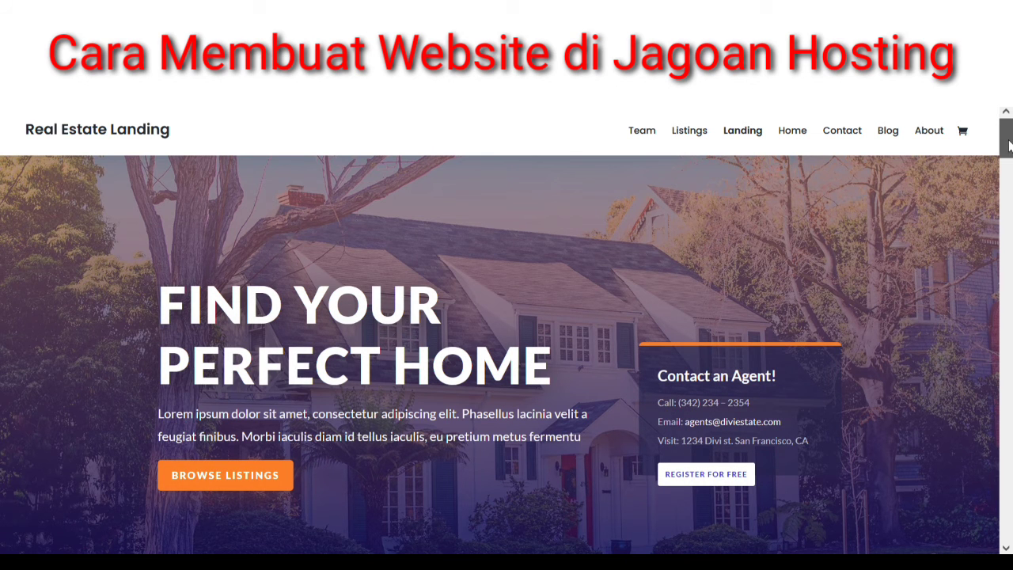
mouse_move(1006, 139)
left_mouse_down()
mouse_move(1007, 530)
mouse_move(1008, 136)
mouse_move(1009, 310)
mouse_move(992, 413)
mouse_move(1005, 158)
left_mouse_up()
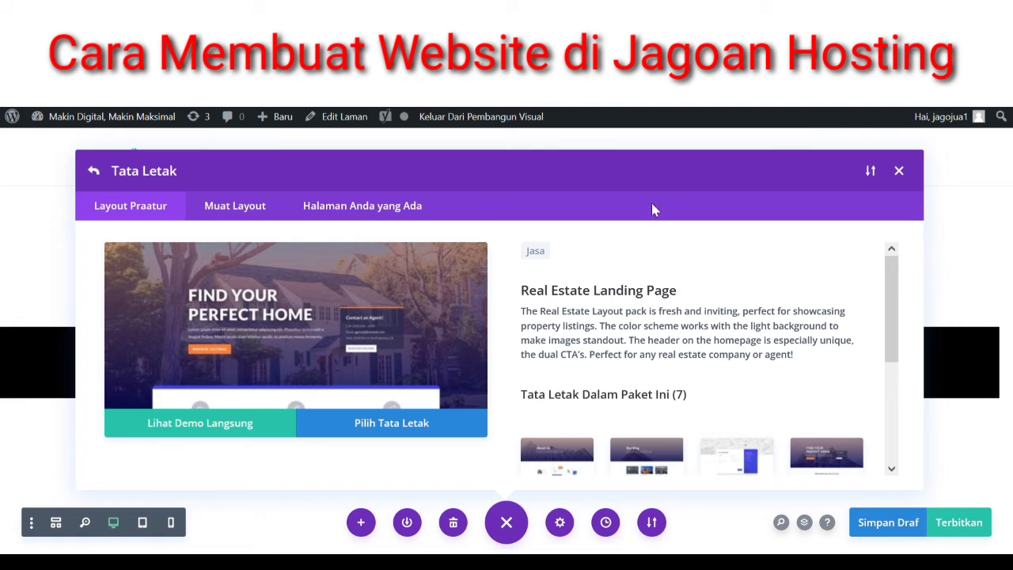
left_click(904, 175)
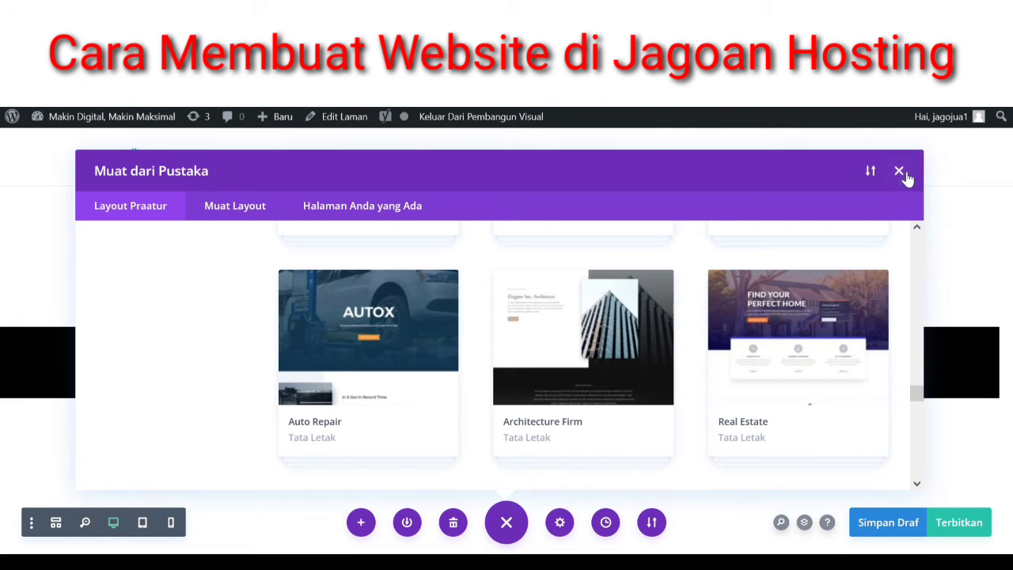
scroll(657, 333, "down", 4)
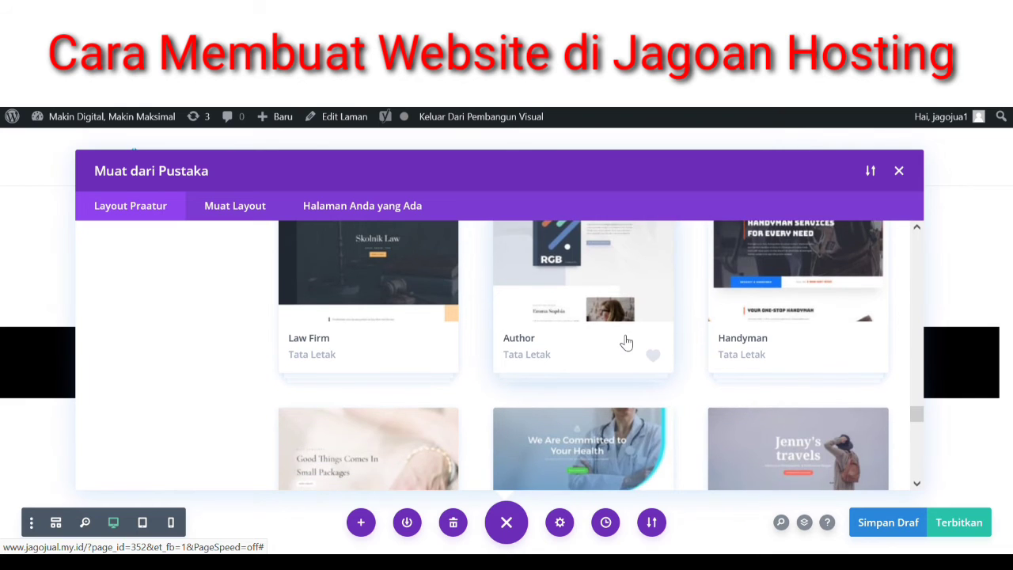
scroll(633, 344, "down", 4)
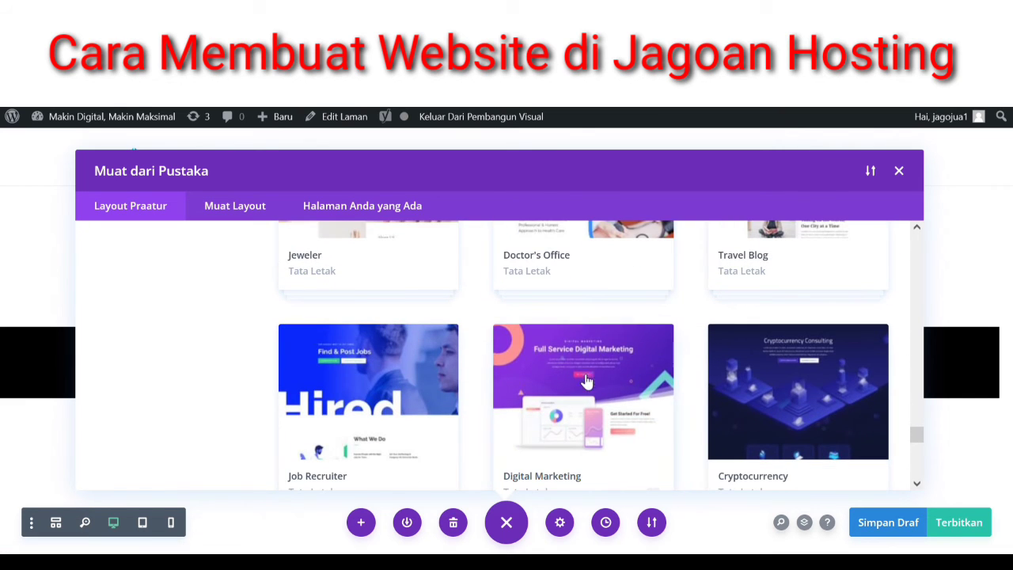
scroll(584, 378, "down", 3)
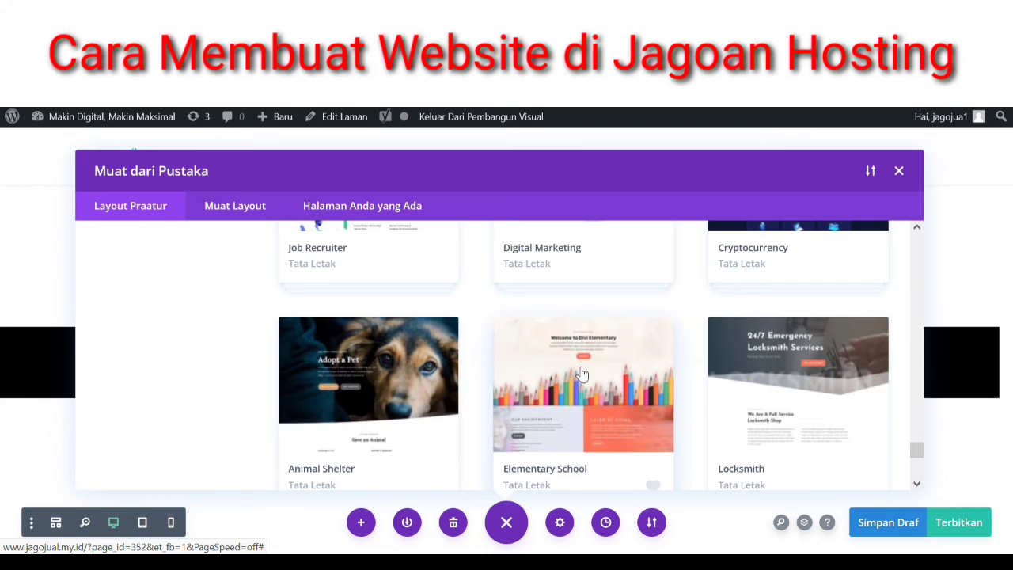
left_click(581, 372)
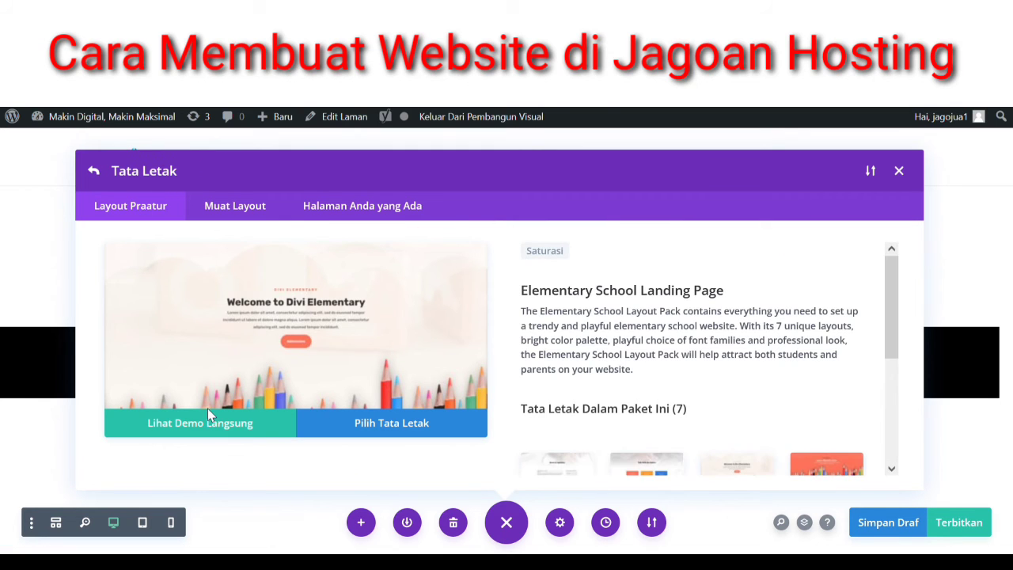
left_click(209, 419)
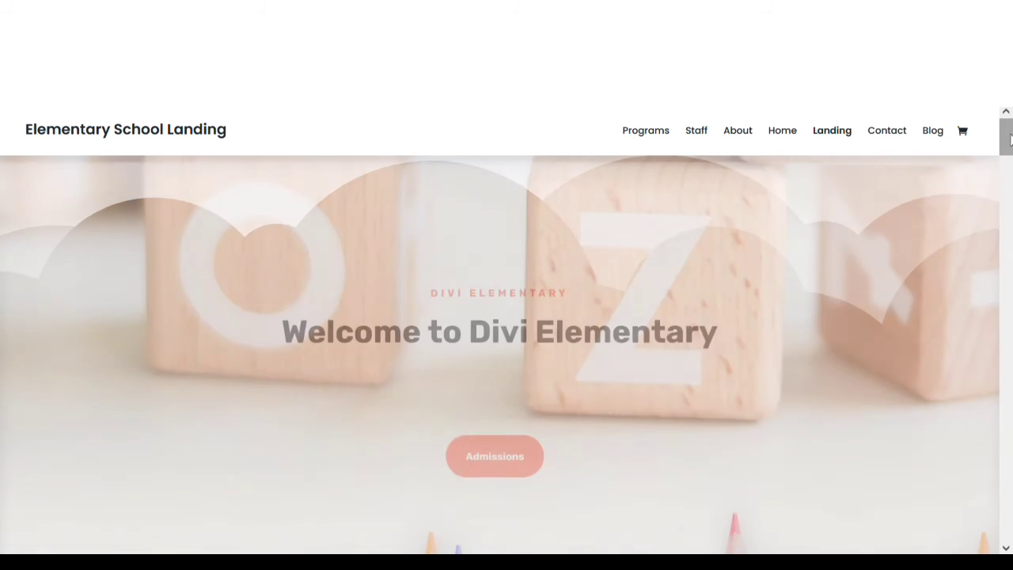
mouse_move(1006, 136)
left_mouse_down()
mouse_move(1010, 523)
mouse_move(1008, 139)
left_mouse_up()
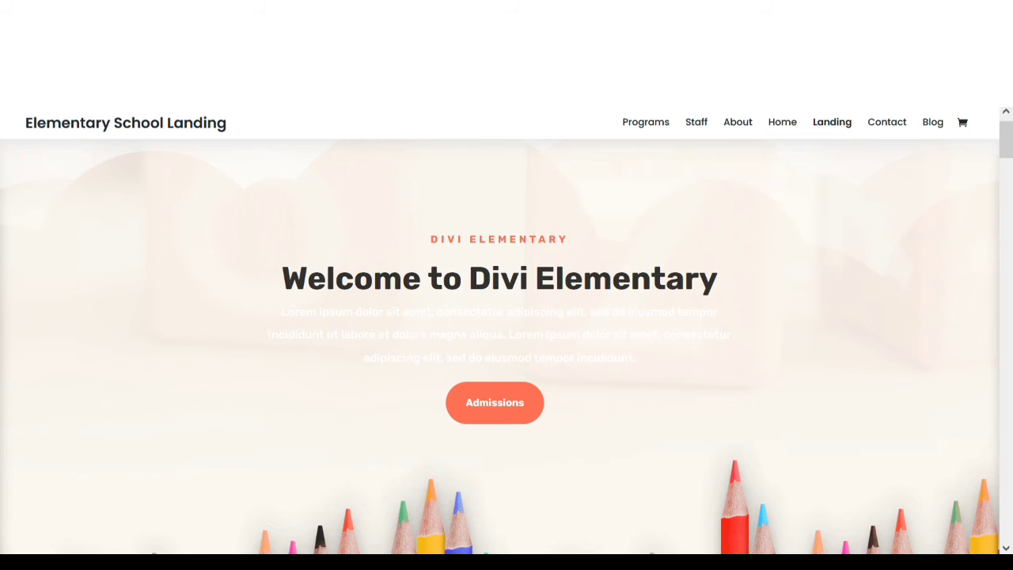
left_click(106, 12)
- Return to the premade layout grid, scroll down, and open the Accountant pack details
left_click(901, 171)
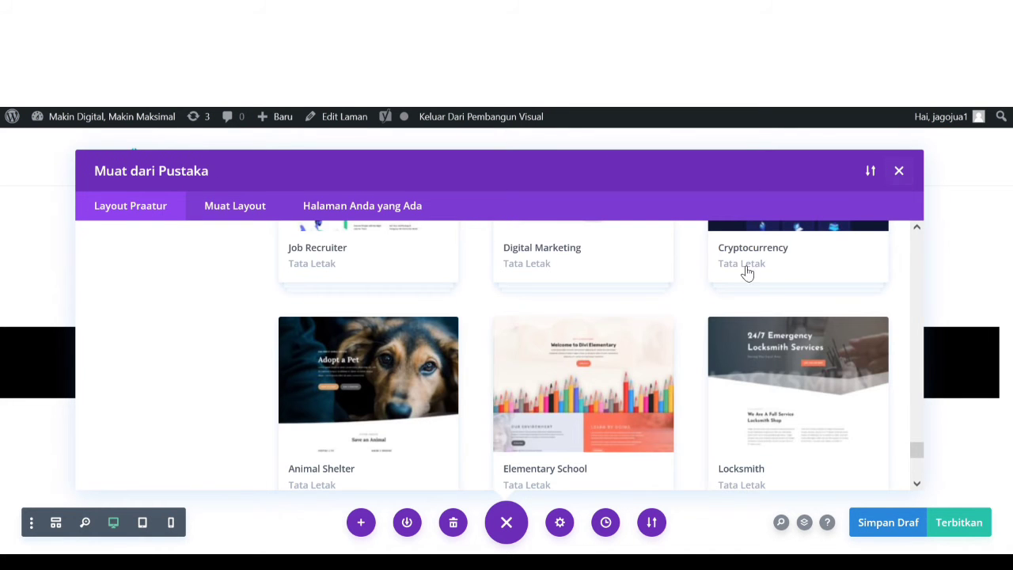
scroll(395, 364, "down", 2)
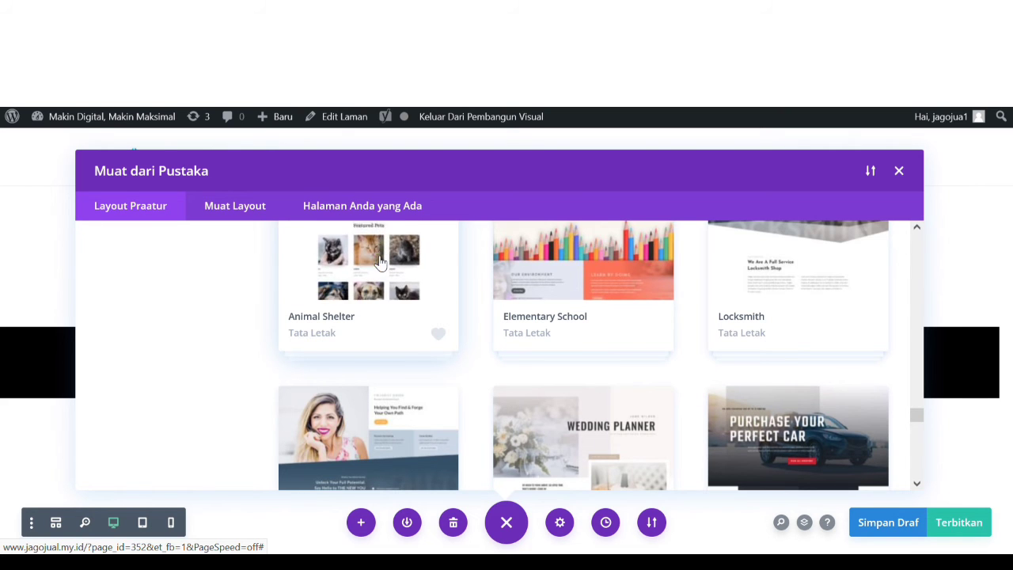
scroll(380, 263, "down", 3)
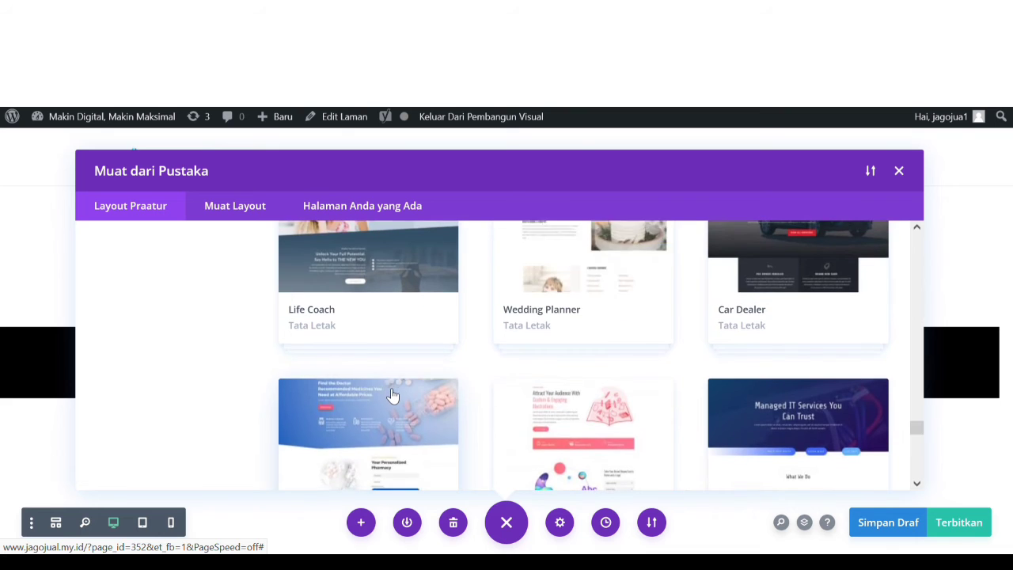
scroll(392, 395, "down", 2)
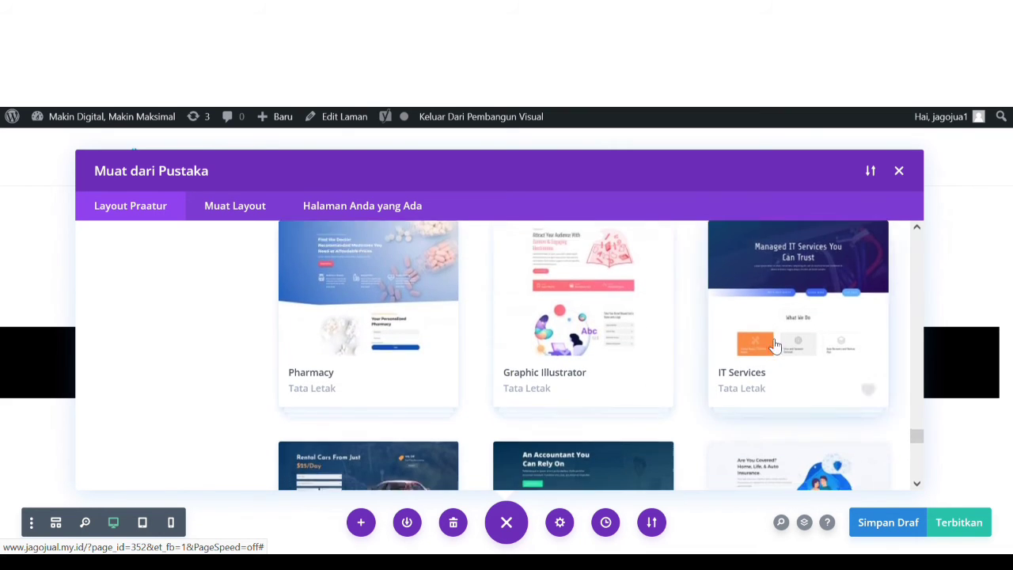
scroll(781, 351, "down", 2)
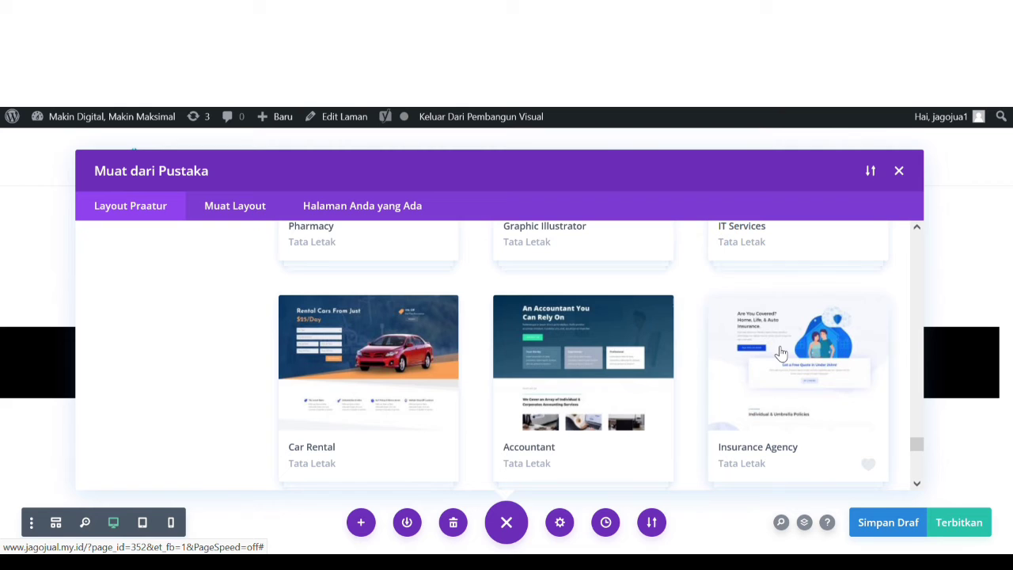
left_click(593, 384)
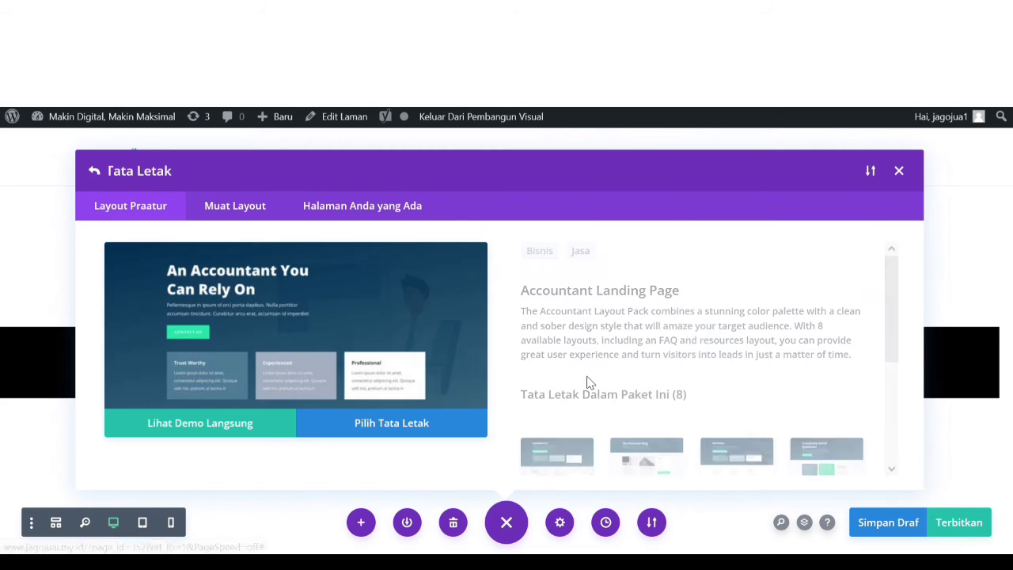
- Preview the Accountant layout's live demo, scrolling through the demo page
left_click(256, 433)
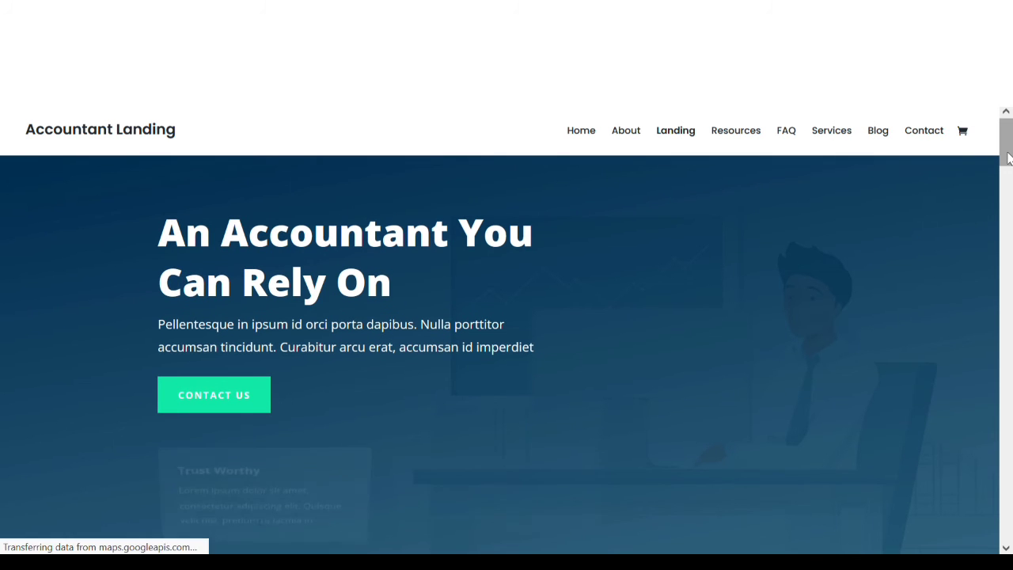
left_click_drag(1008, 155, 1010, 536)
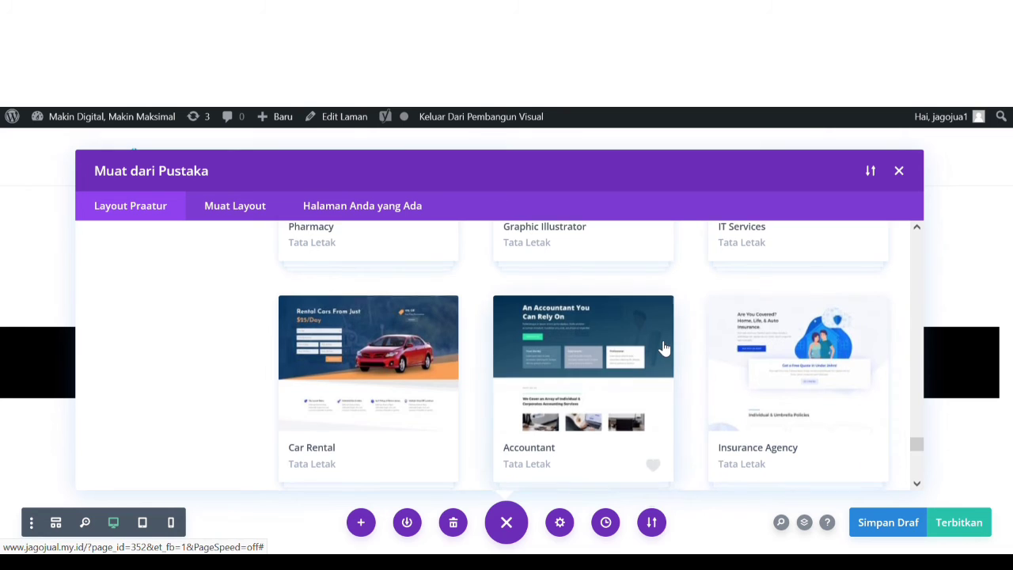
- Scroll the Layout Praatur grid to the Carpenter card and open its 7-layout pack details
scroll(665, 349, "down", 3)
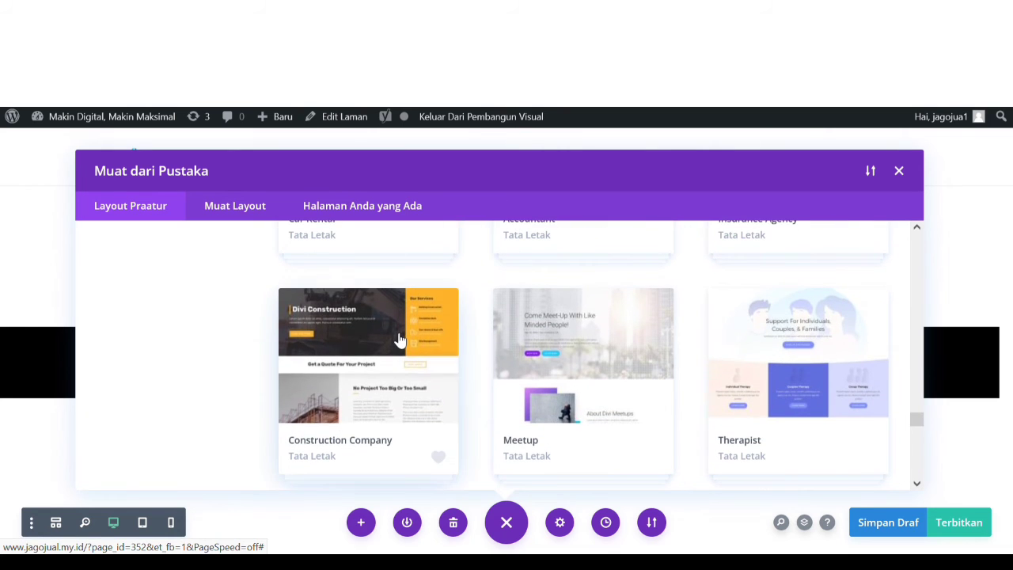
scroll(402, 339, "down", 1)
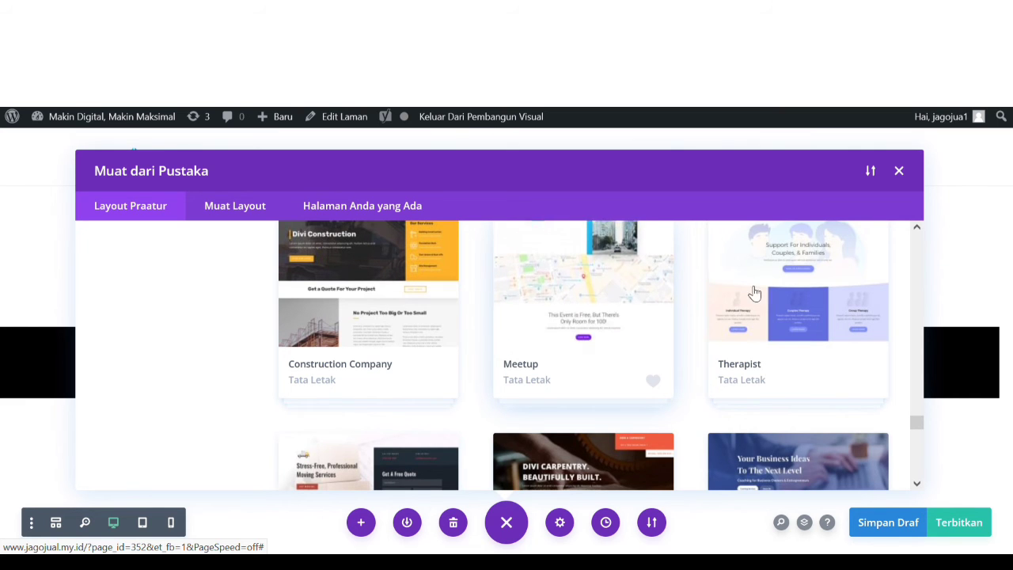
scroll(797, 294, "up", 1)
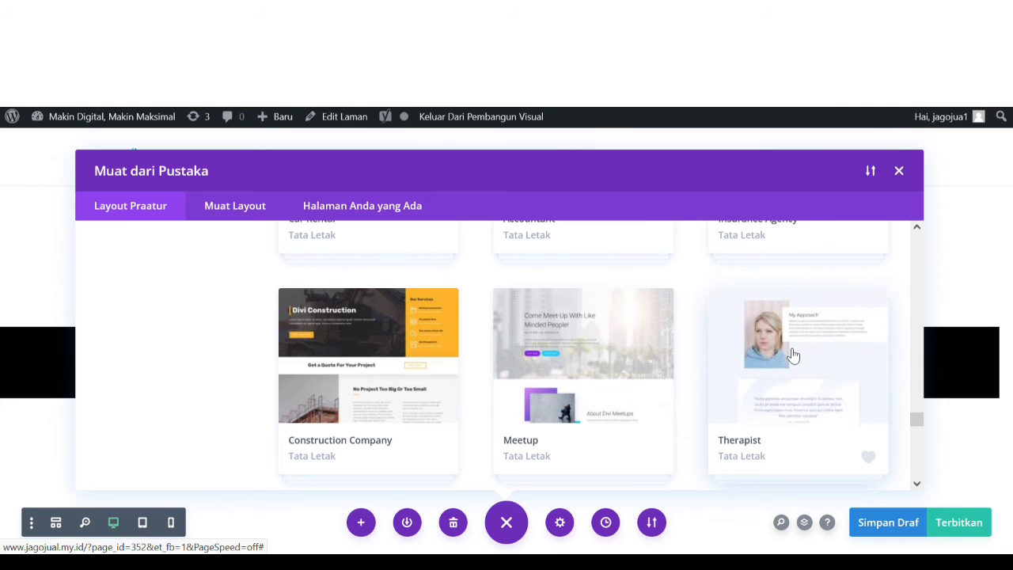
scroll(793, 356, "down", 3)
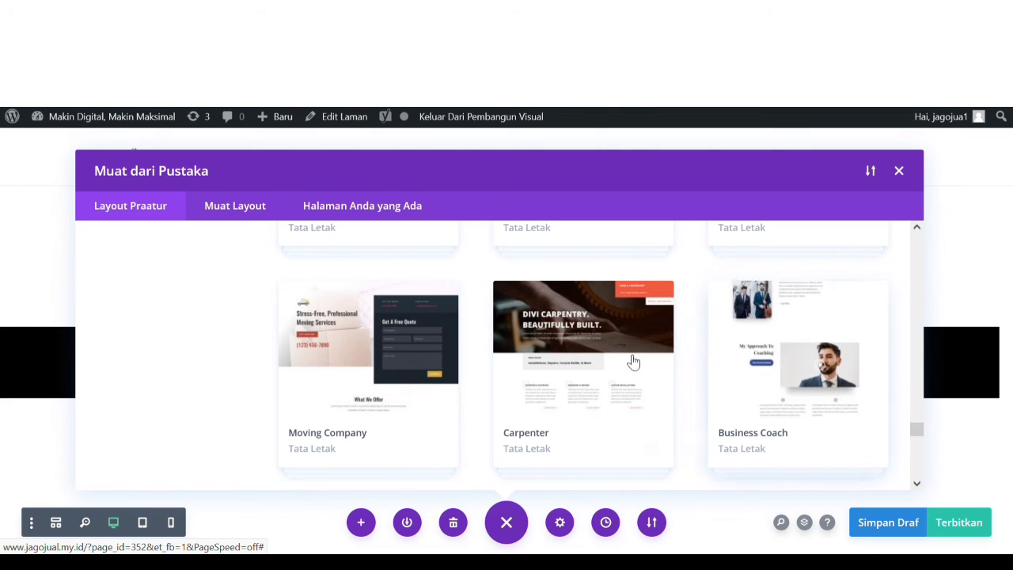
left_click(587, 338)
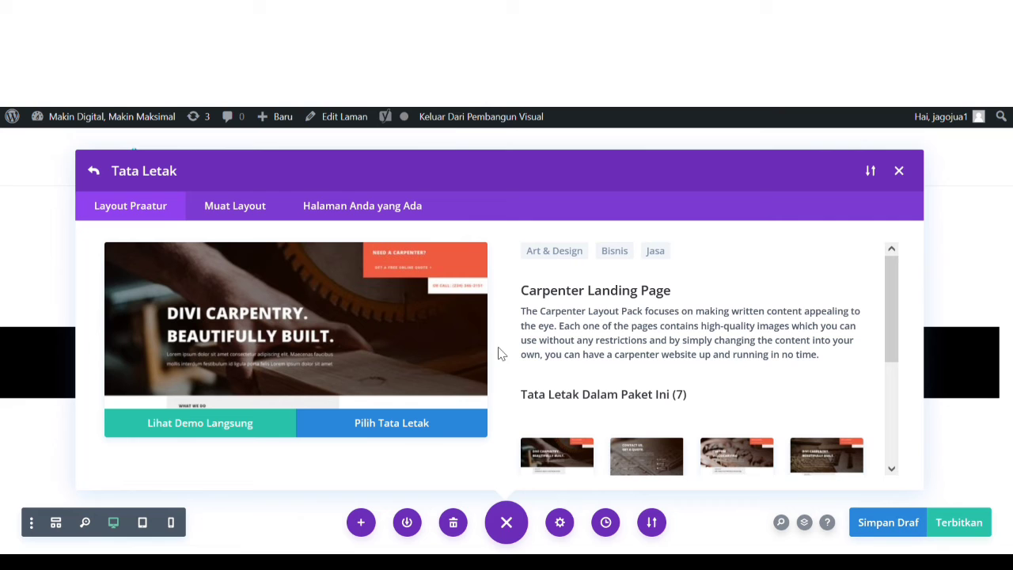
- Open the Carpenter layout's live demo and scroll through the landing page
left_click(246, 426)
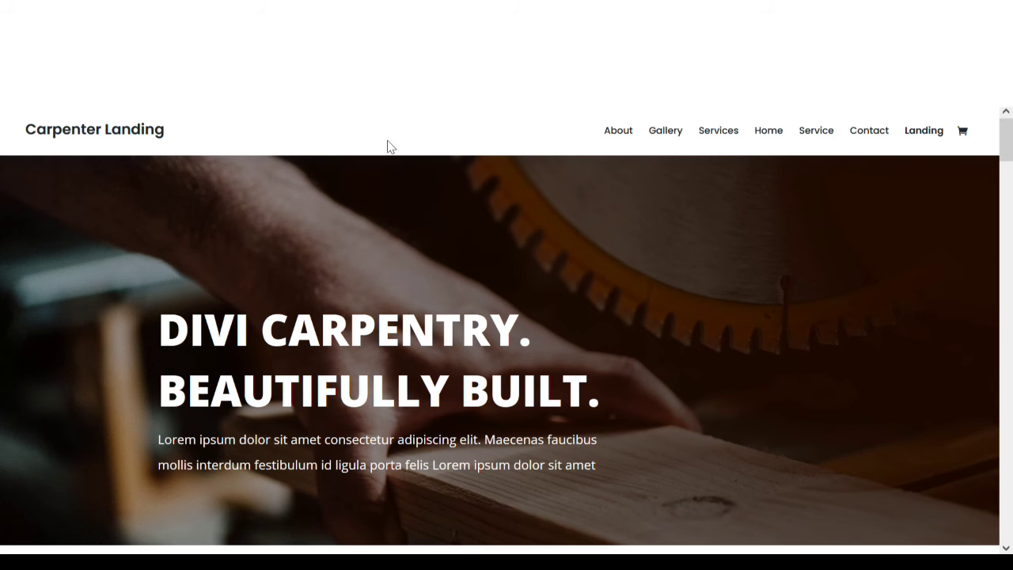
left_click_drag(1010, 139, 1011, 223)
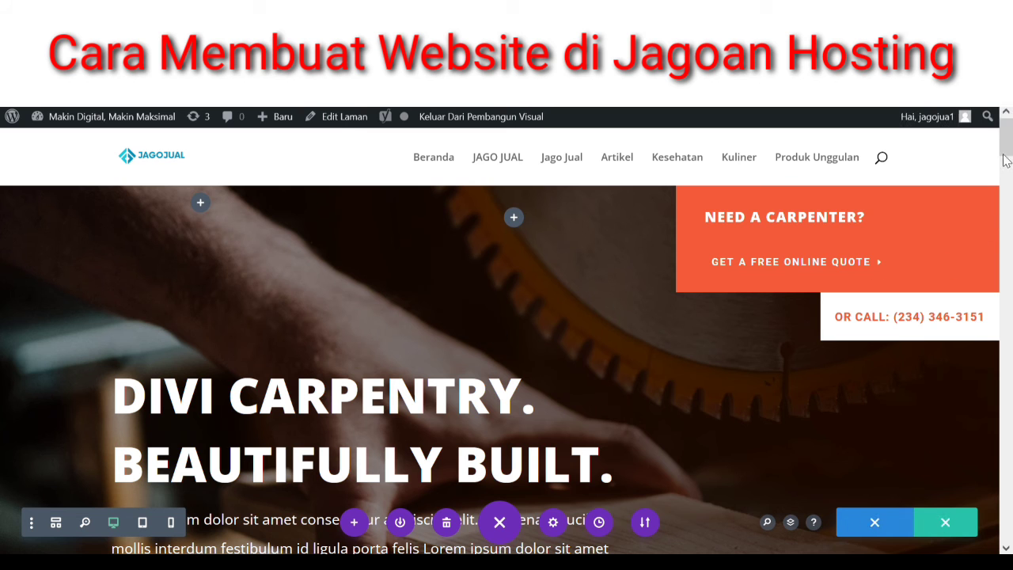
- Delete the Get In touch heading, the phone module, their row and the orange section
left_click_drag(1007, 140, 1009, 303)
left_click_drag(1010, 310, 1003, 500)
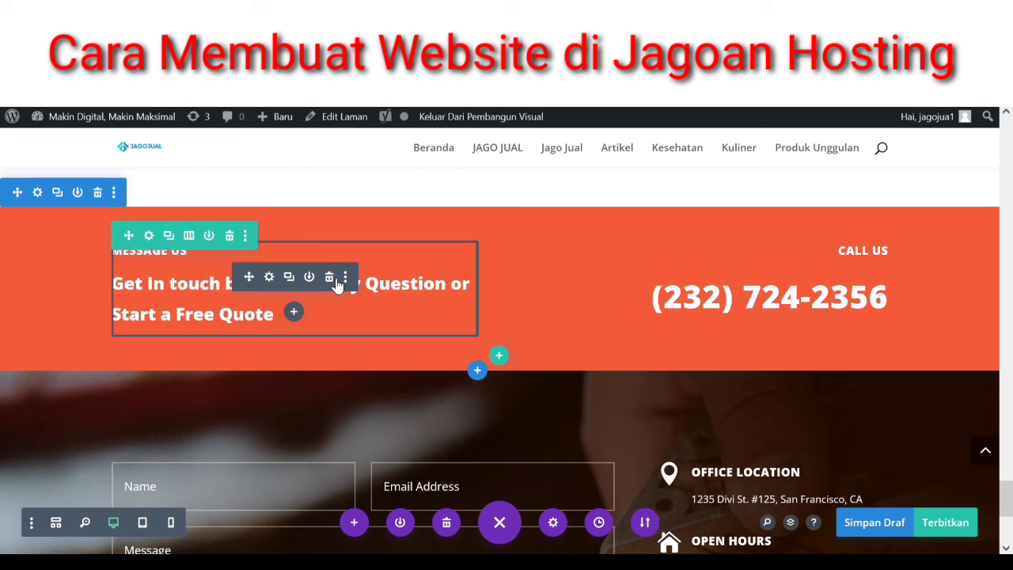
left_click(330, 277)
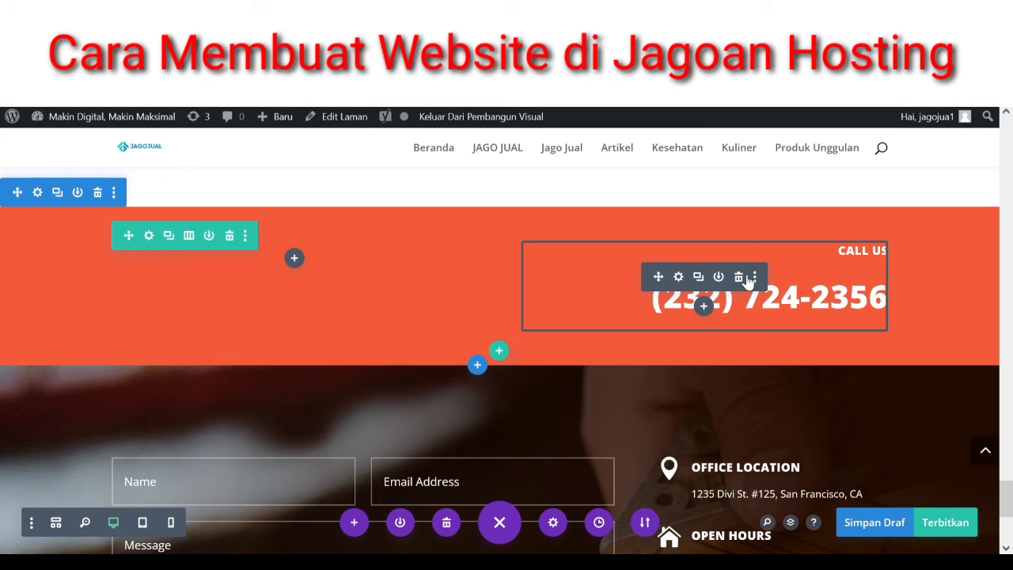
left_click(746, 279)
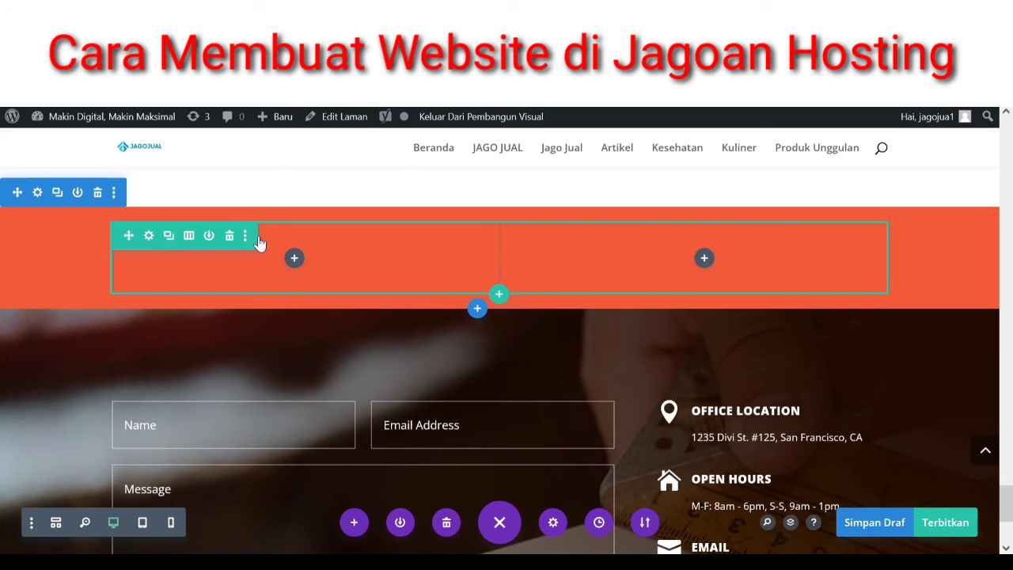
left_click(230, 236)
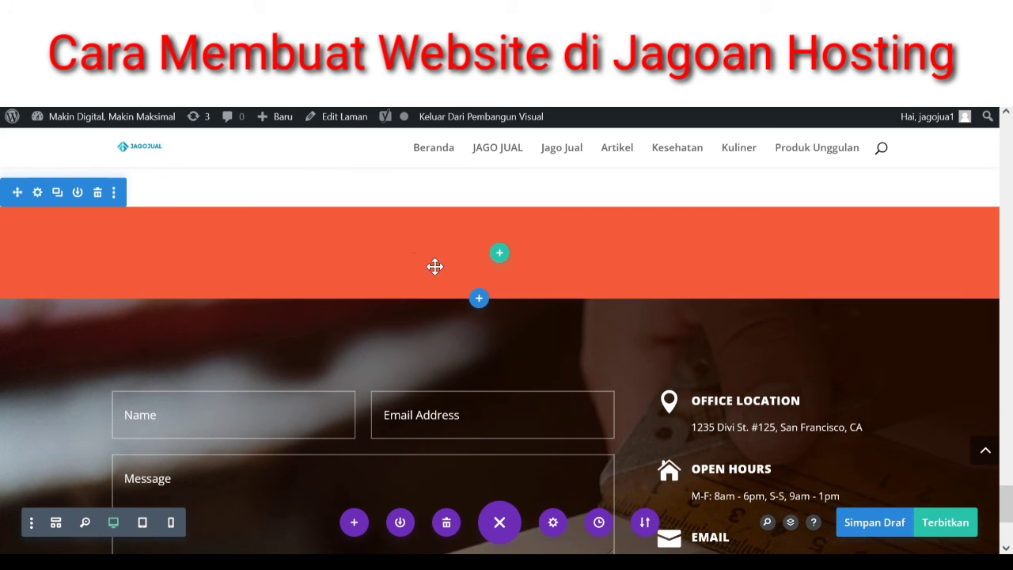
left_click(99, 193)
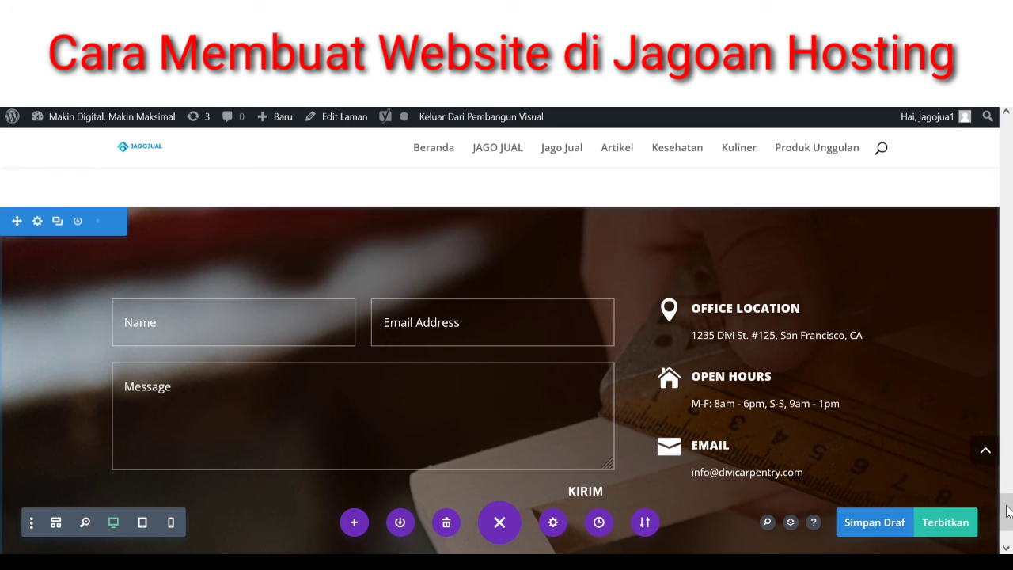
- Save the page as a draft with Simpan Draf
scroll(1009, 525, "down", 2)
scroll(1009, 524, "up", 15)
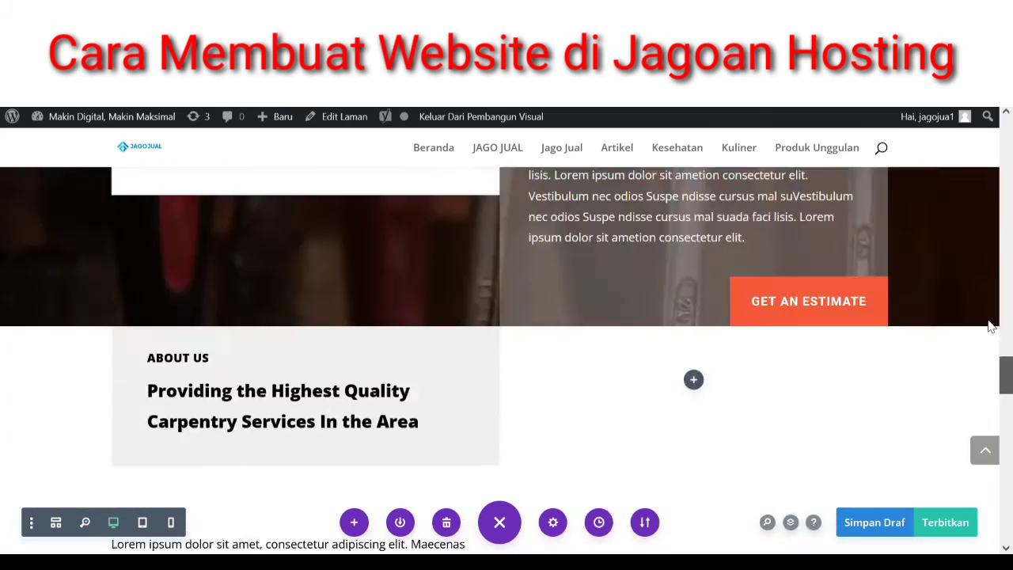
left_click_drag(1005, 372, 1009, 166)
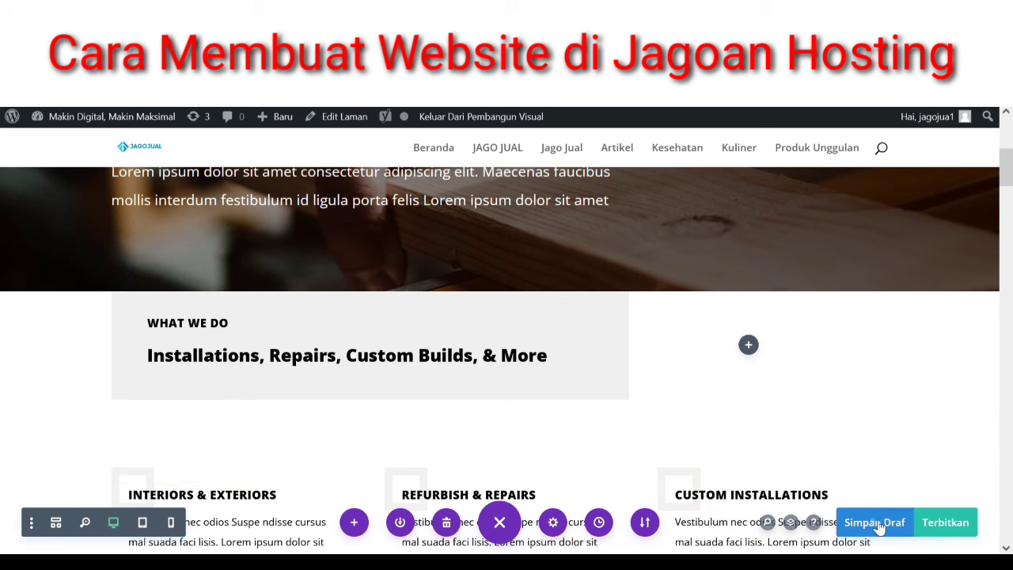
left_click(877, 524)
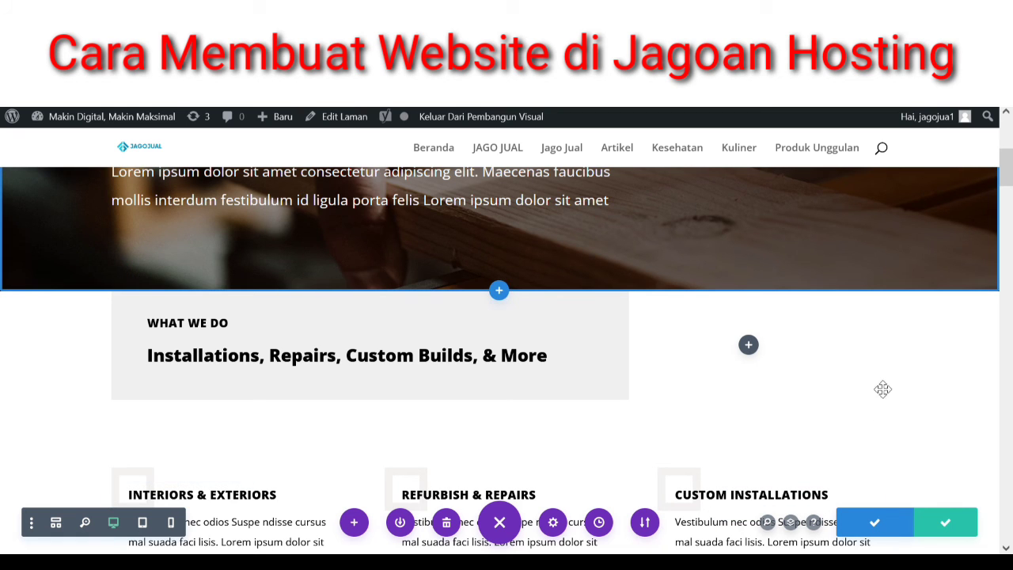
scroll(176, 111, "down", 5)
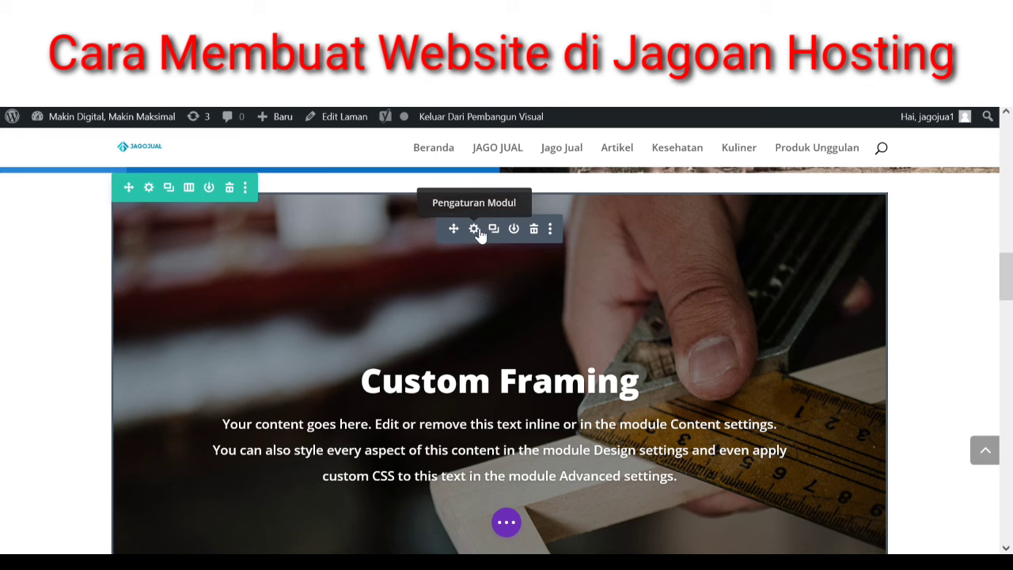
- Open the Custom Framing slide's settings in the slider and clear its title field
left_click(475, 229)
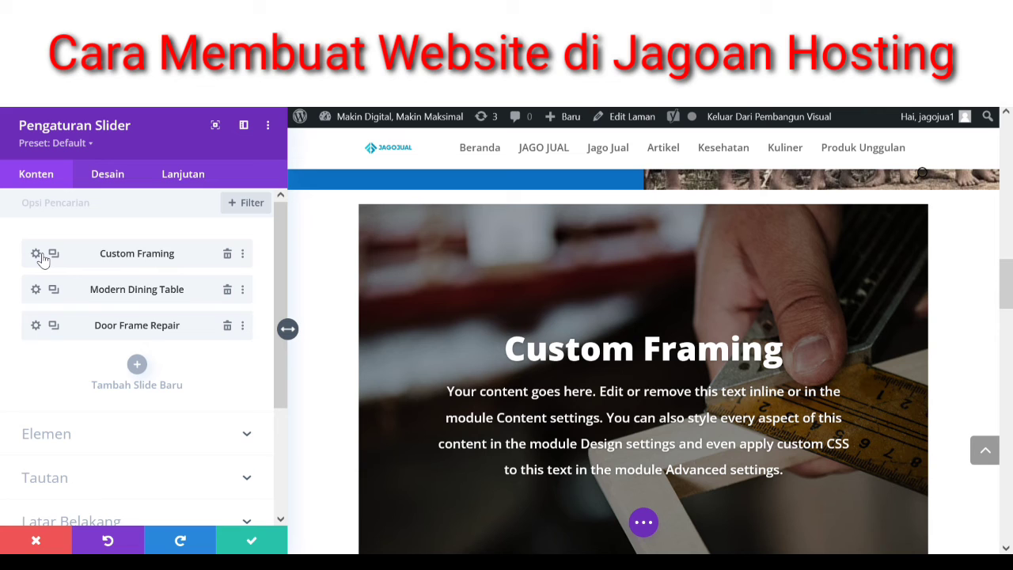
left_click(36, 254)
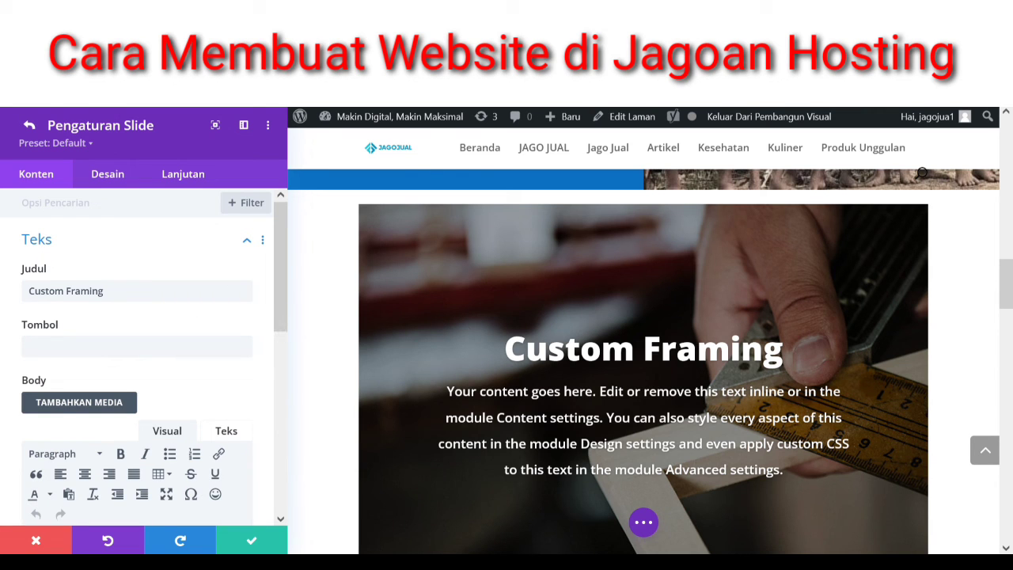
triple_click(135, 302)
key("BackSpace")
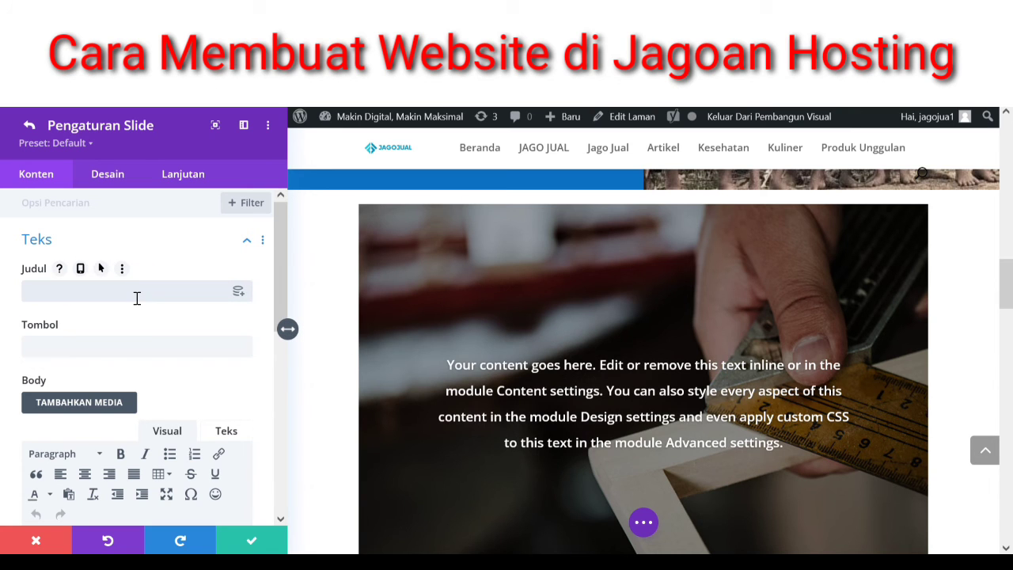
left_click_drag(279, 275, 280, 358)
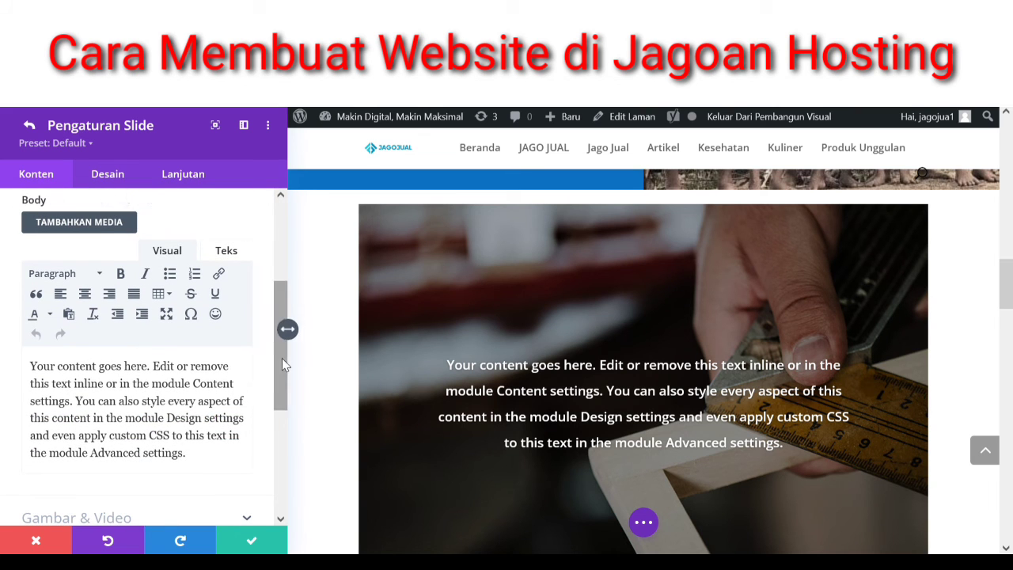
left_click_drag(282, 358, 278, 410)
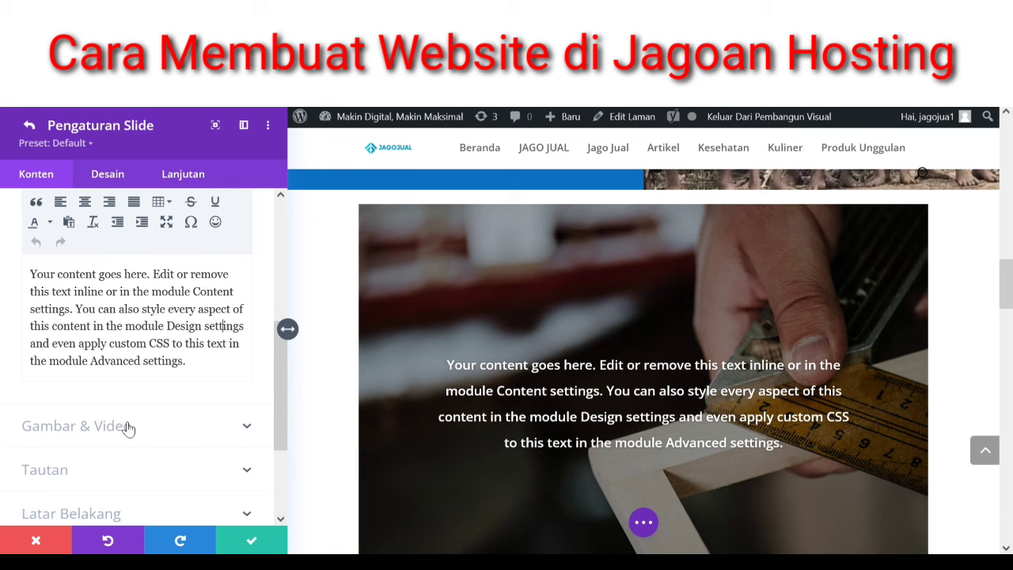
left_click(128, 428)
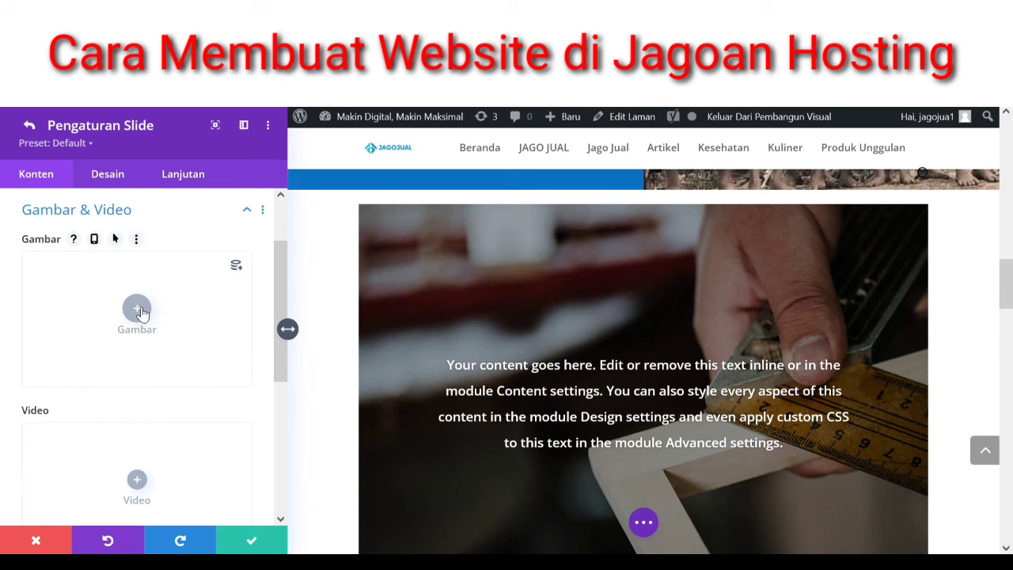
left_click(138, 311)
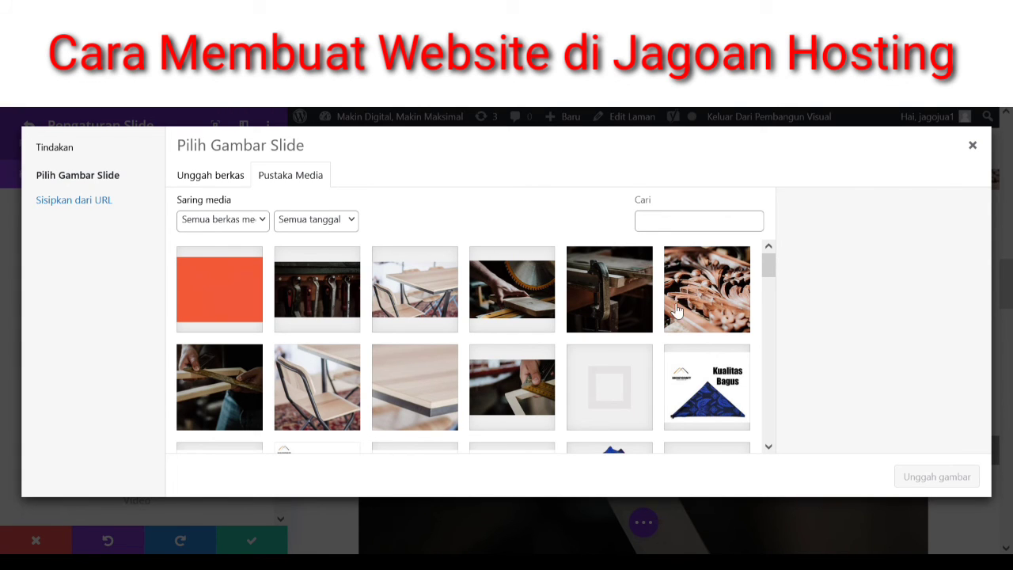
mouse_move(768, 267)
left_mouse_down()
mouse_move(775, 281)
mouse_move(771, 266)
left_mouse_up()
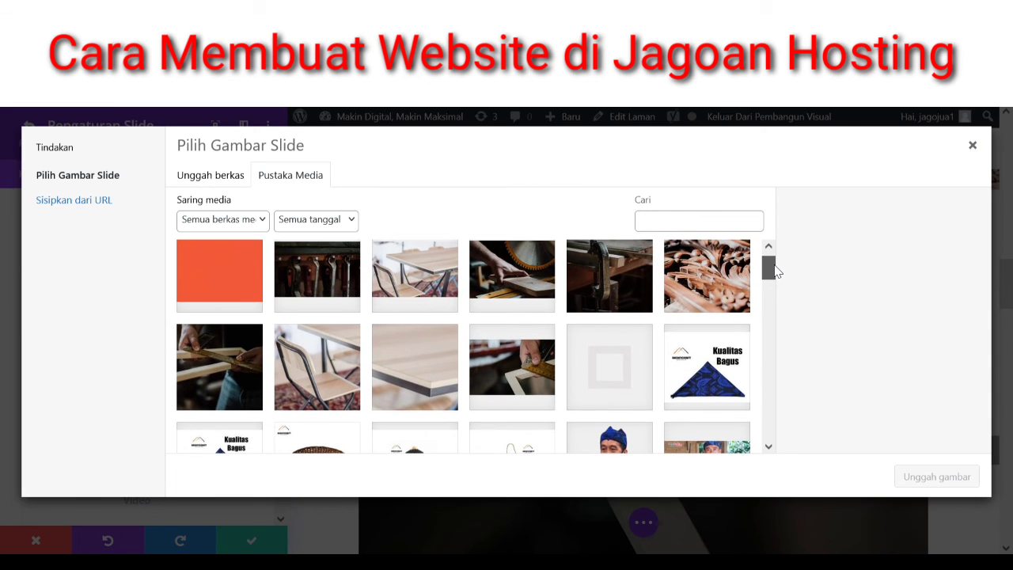
left_click(711, 375)
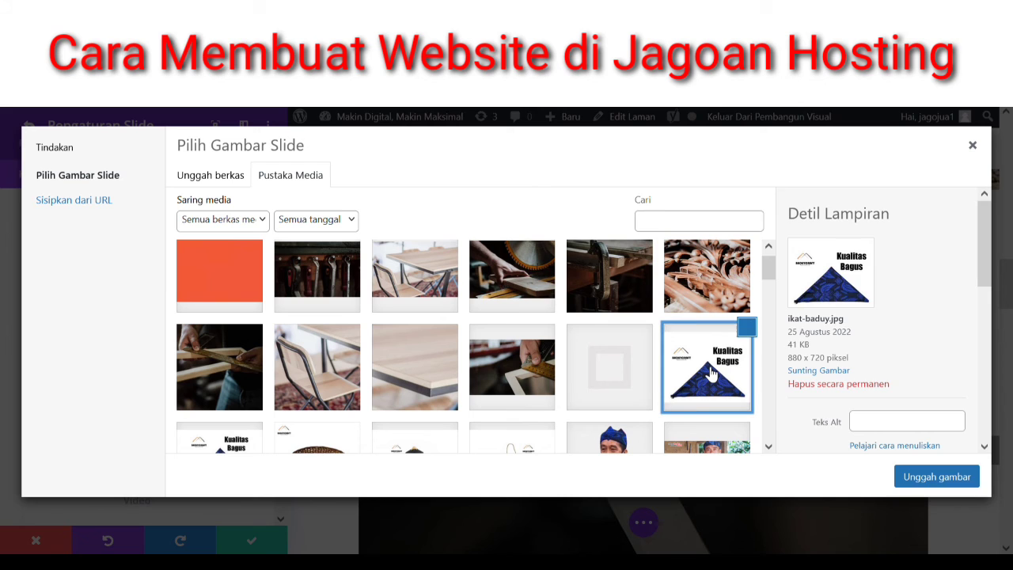
left_click(929, 481)
left_click(930, 478)
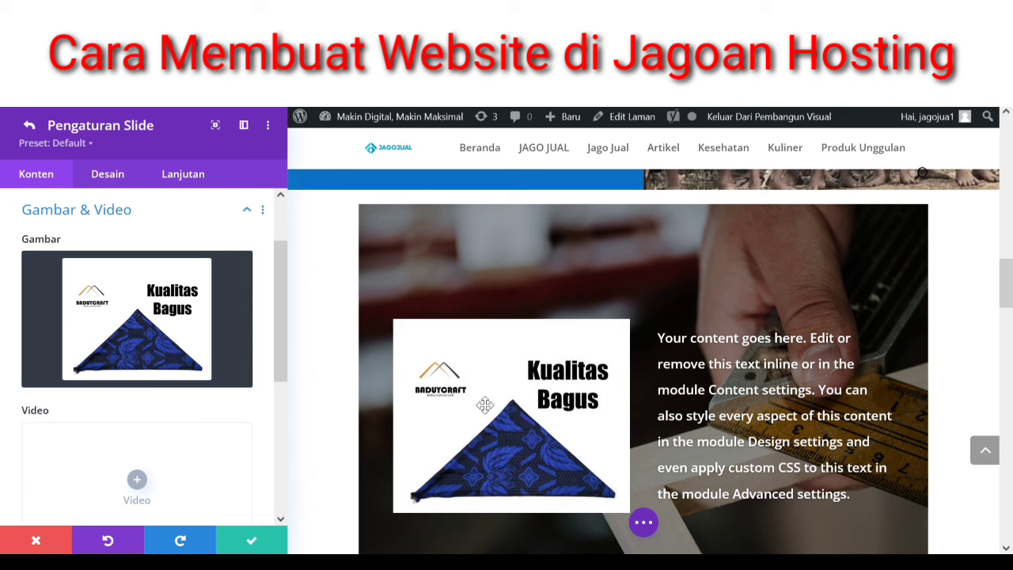
mouse_move(193, 284)
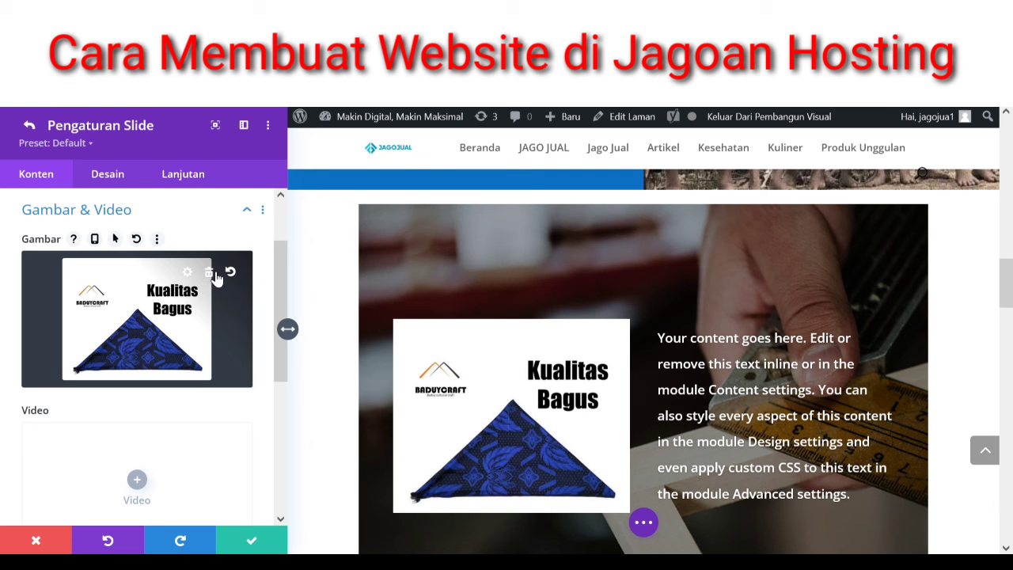
left_click(216, 274)
left_click_drag(285, 300, 275, 433)
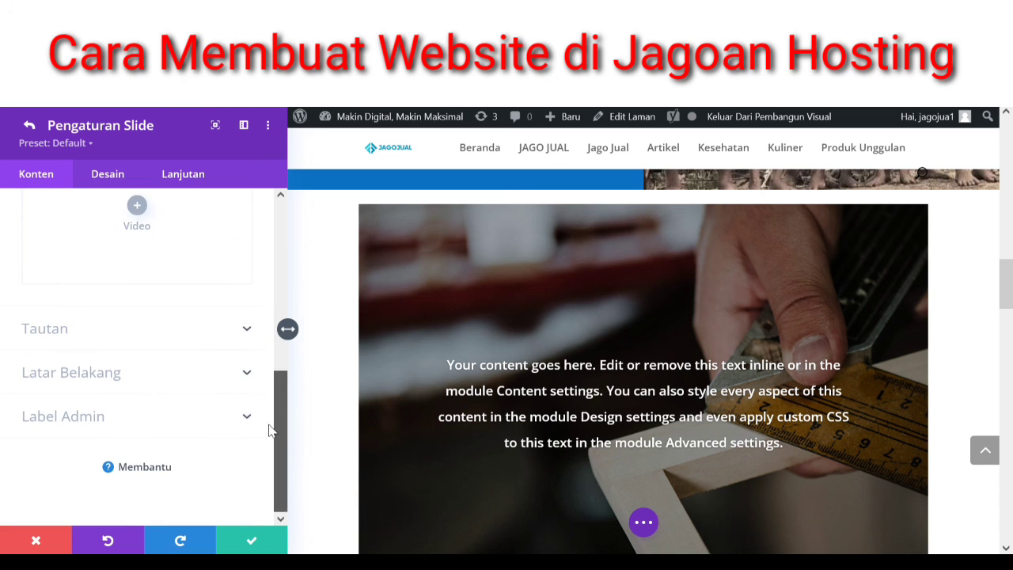
- Replace the first slide's carpentry background image with ikat-baduy.jpg from the Media Library
left_click(115, 373)
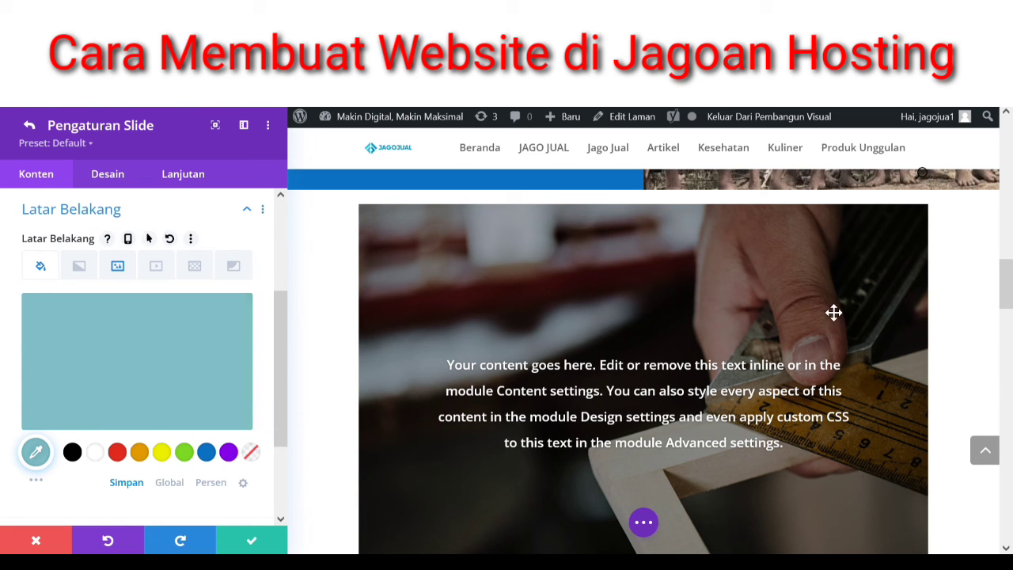
left_click(118, 266)
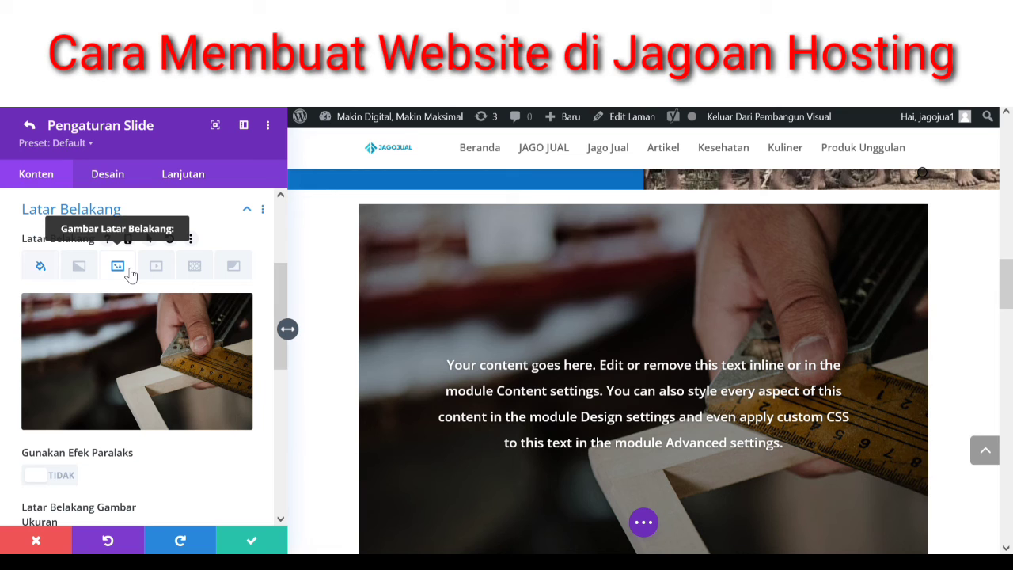
left_click(210, 316)
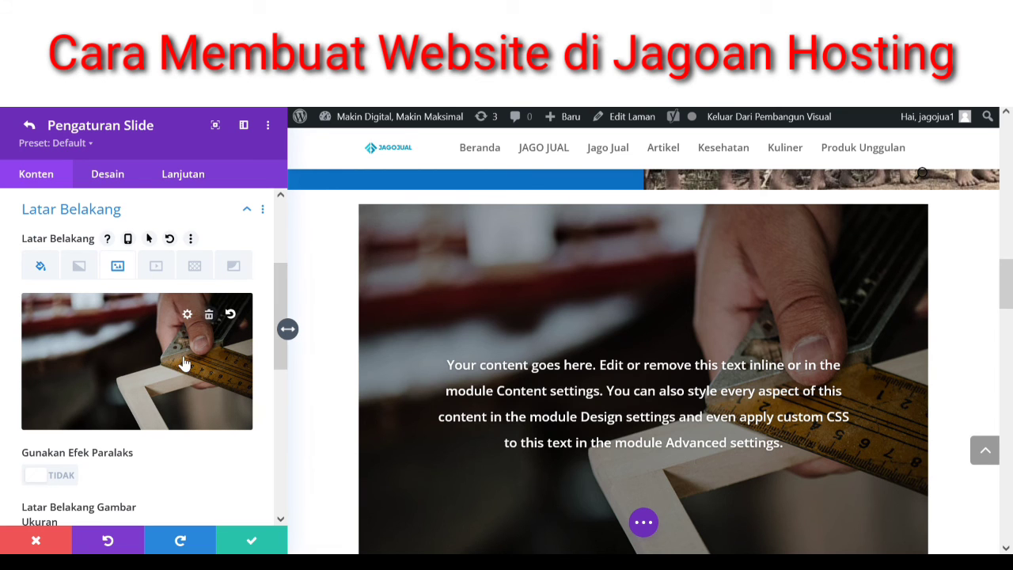
left_click(137, 350)
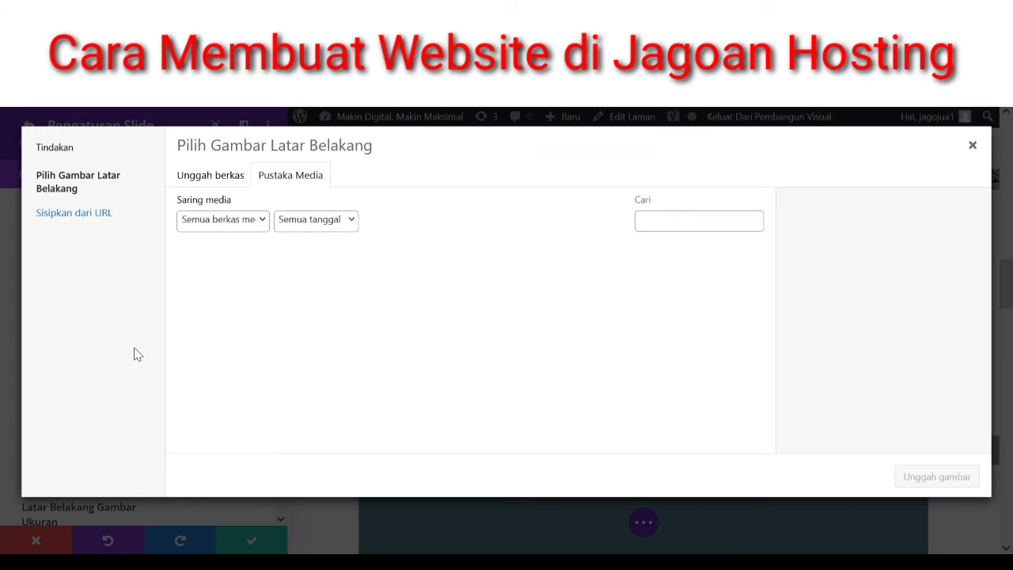
left_click(713, 403)
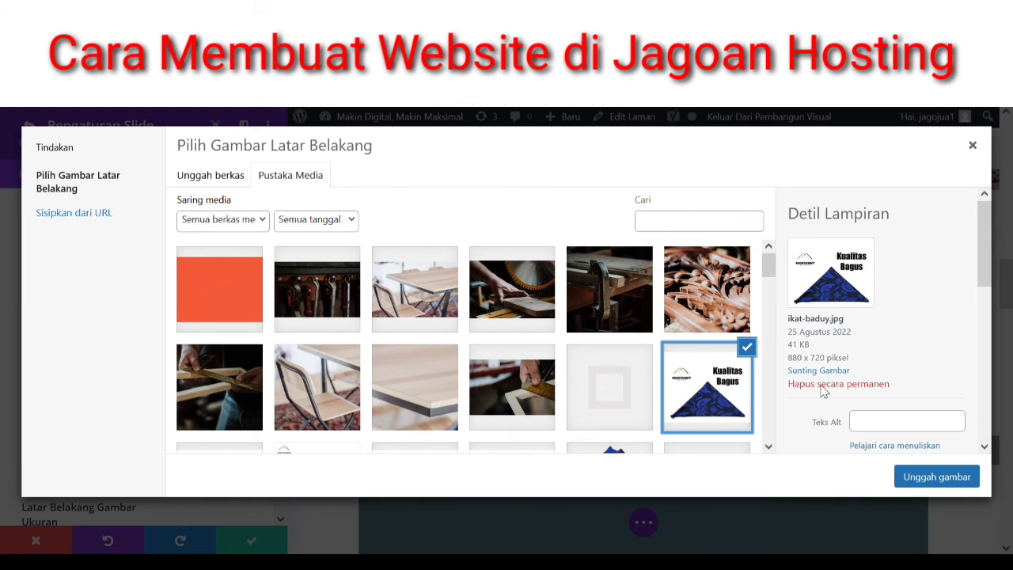
left_click(916, 482)
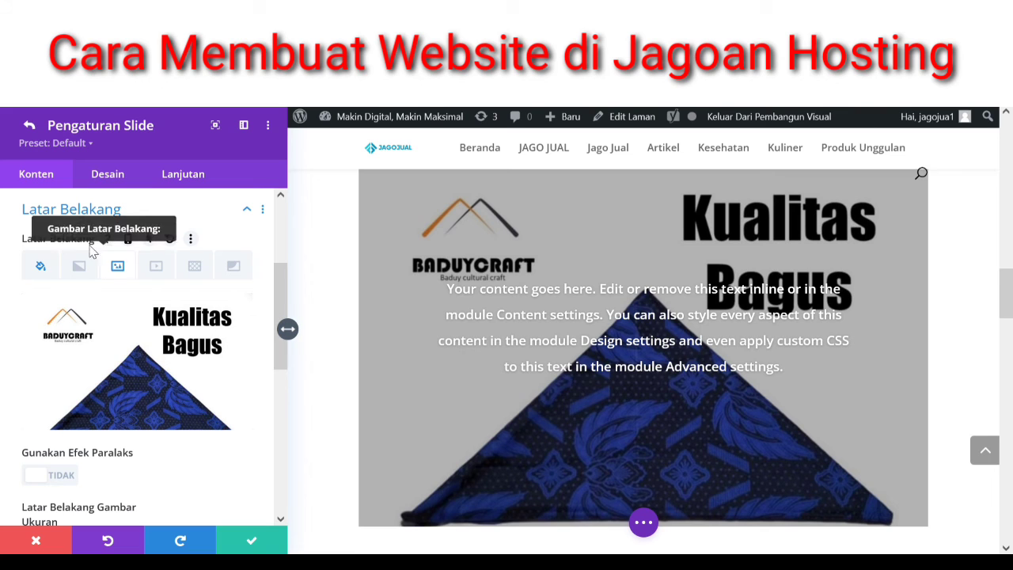
left_click(65, 213)
- Type 'Ikat kepala Suku Baduy' in the body and copy it into the slide title
left_click(64, 242)
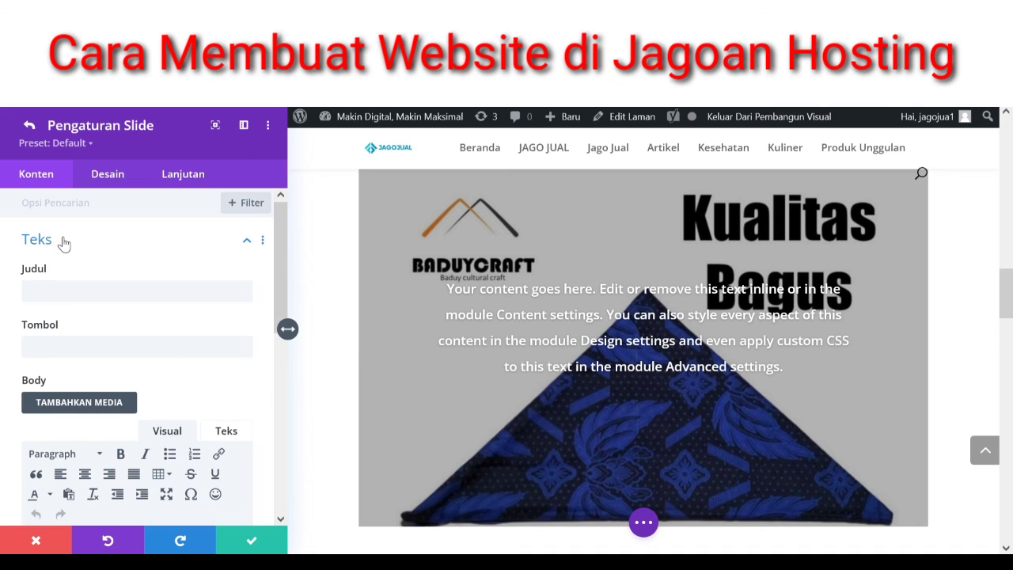
scroll(218, 475, "down", 2)
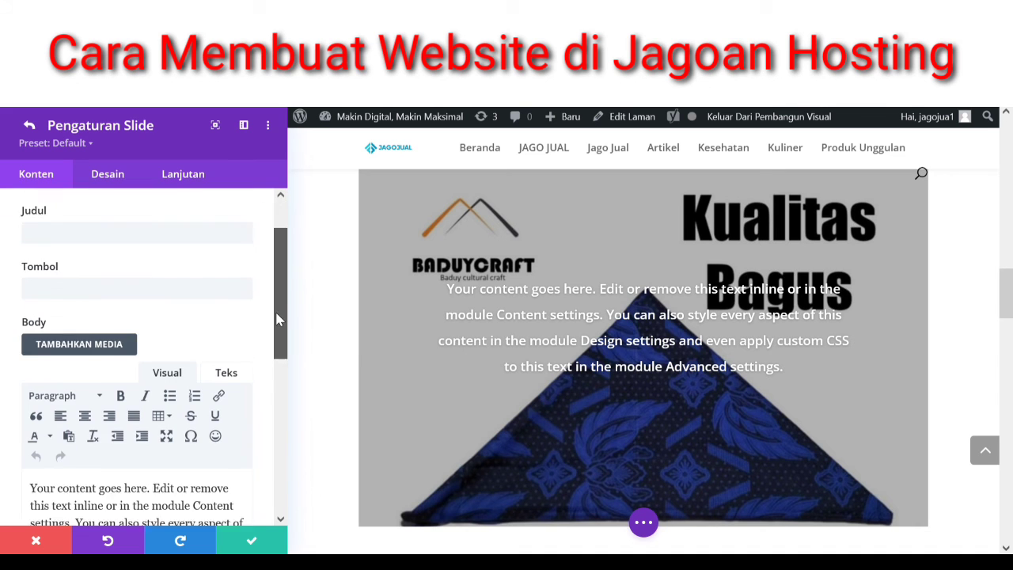
triple_click(218, 497)
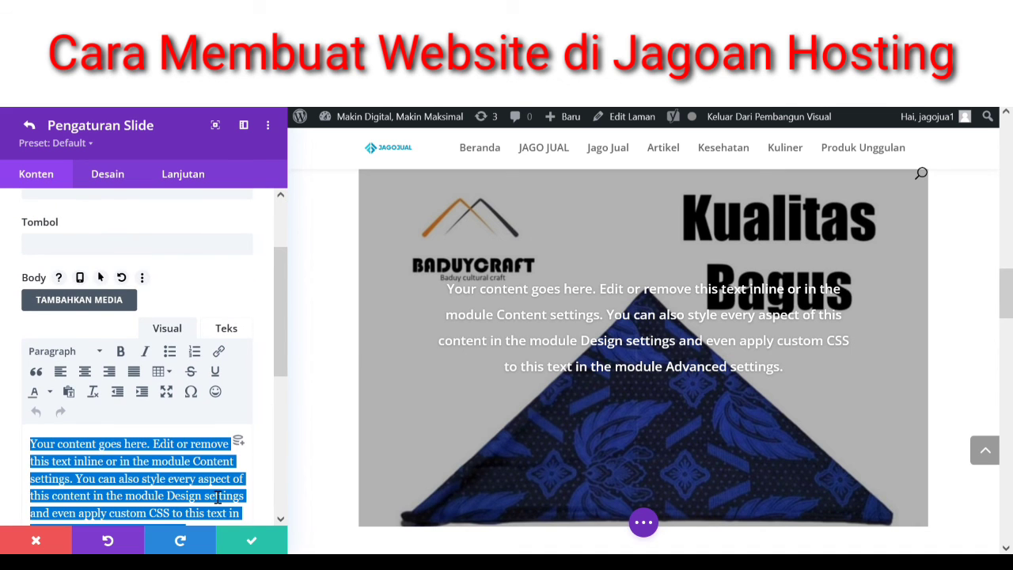
key("BackSpace")
type("Ik")
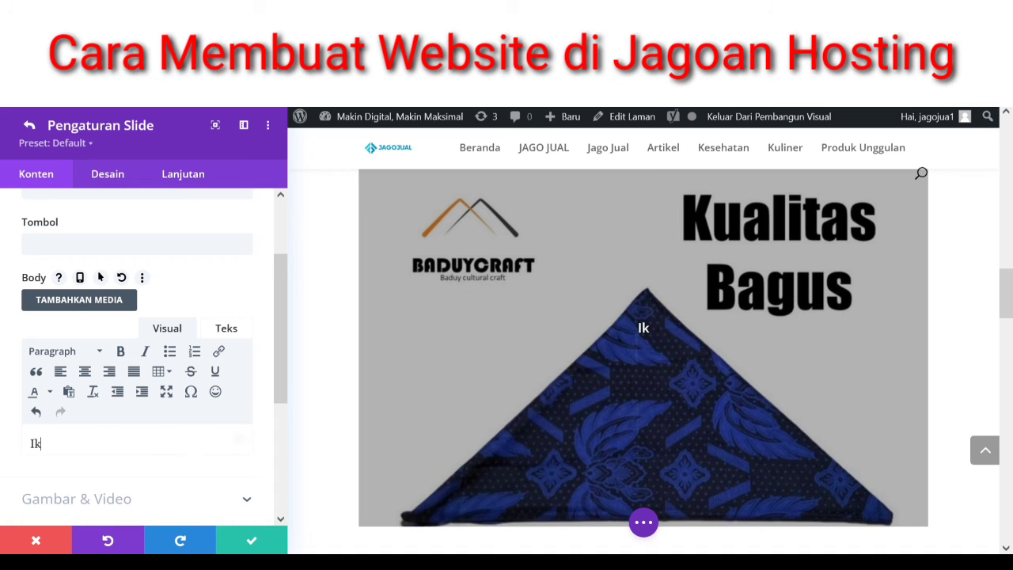
type("at k")
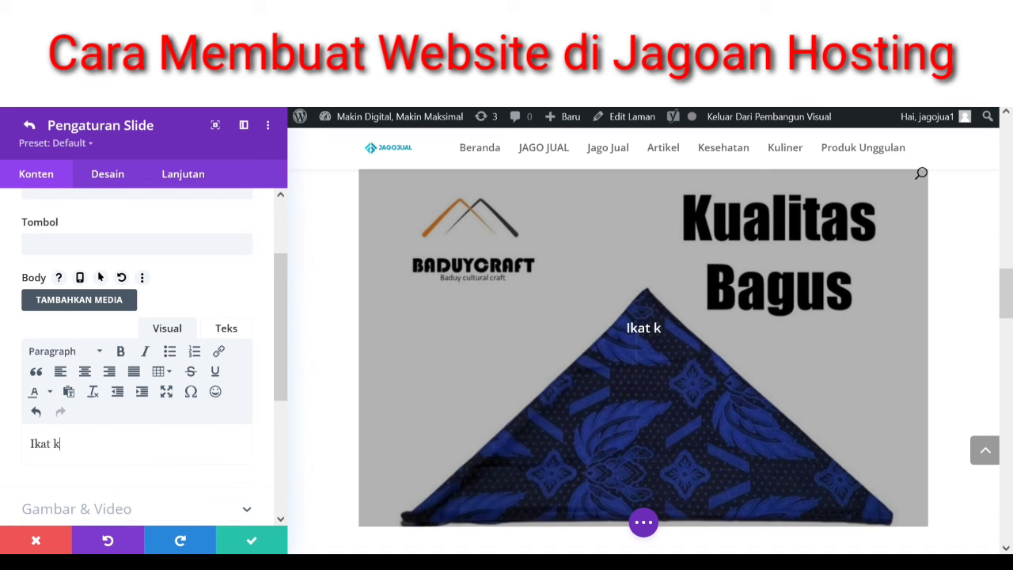
type("epala")
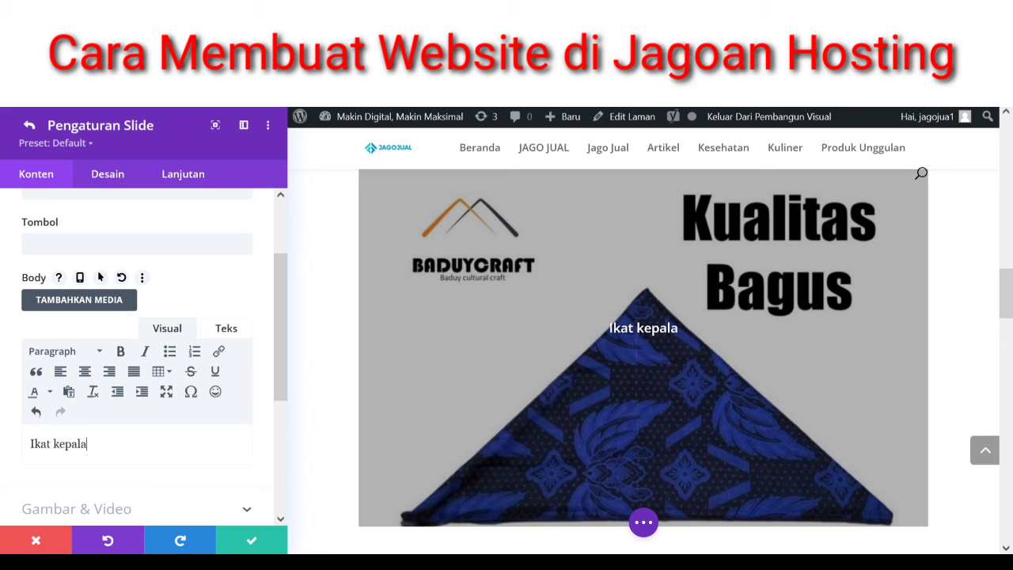
type(" Suku ")
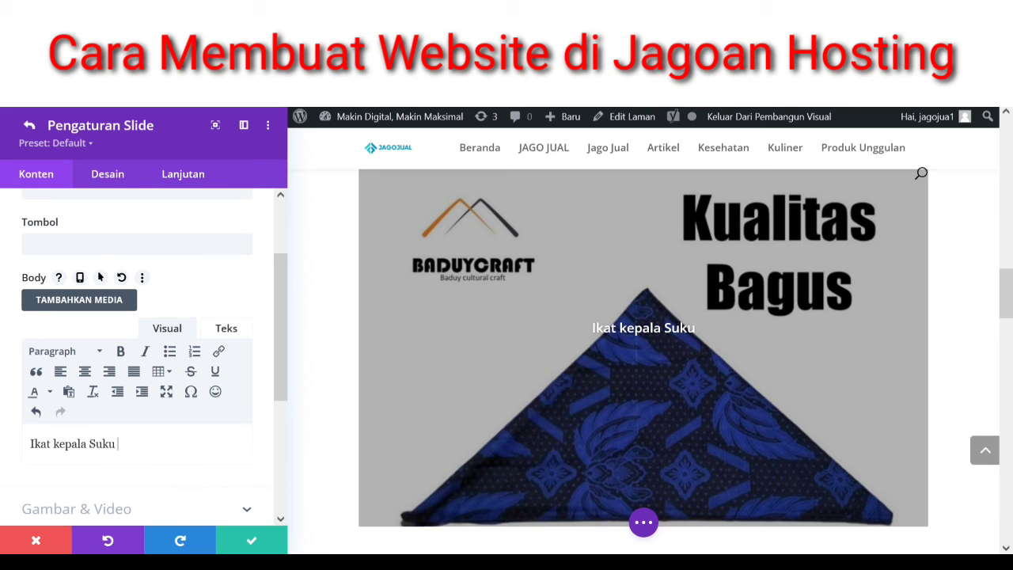
type("aduy")
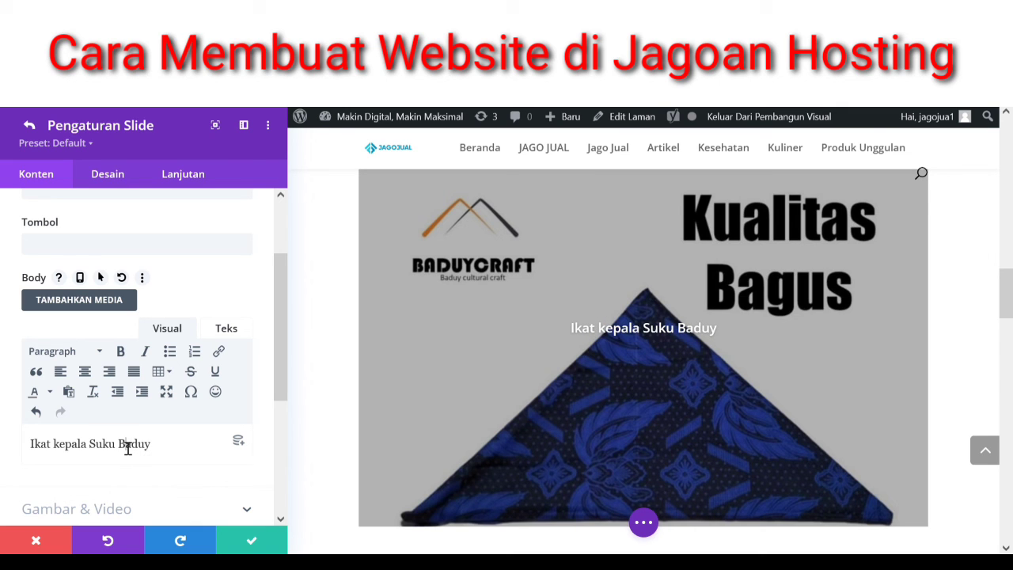
triple_click(127, 448)
key("ctrl+c")
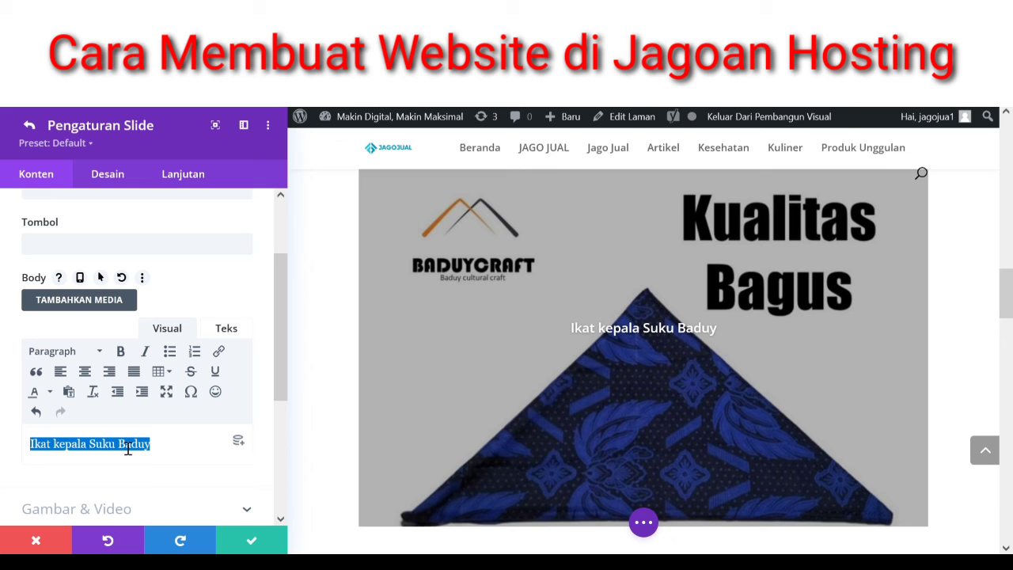
left_click_drag(279, 290, 279, 238)
left_click(212, 295)
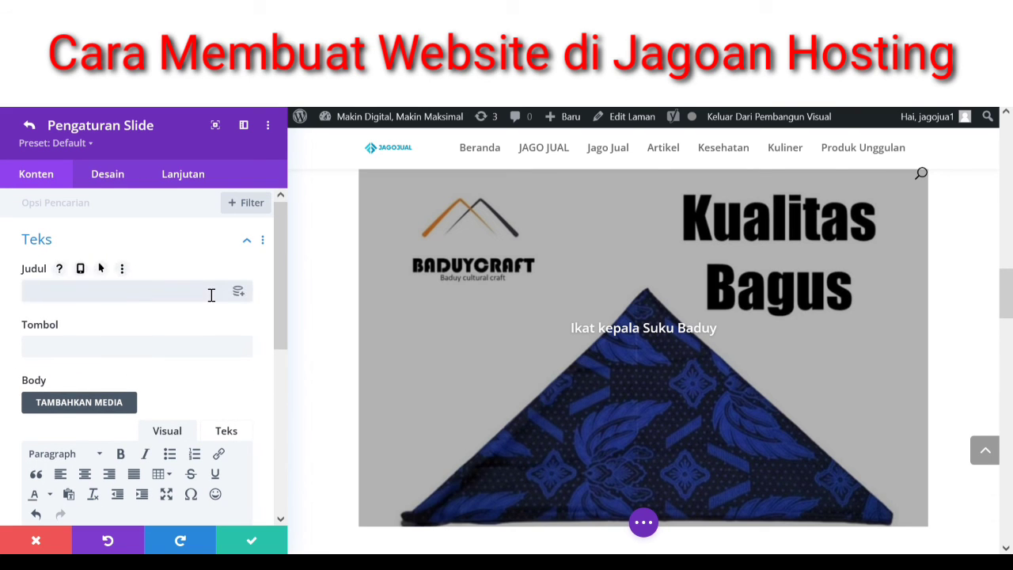
key("ctrl+v")
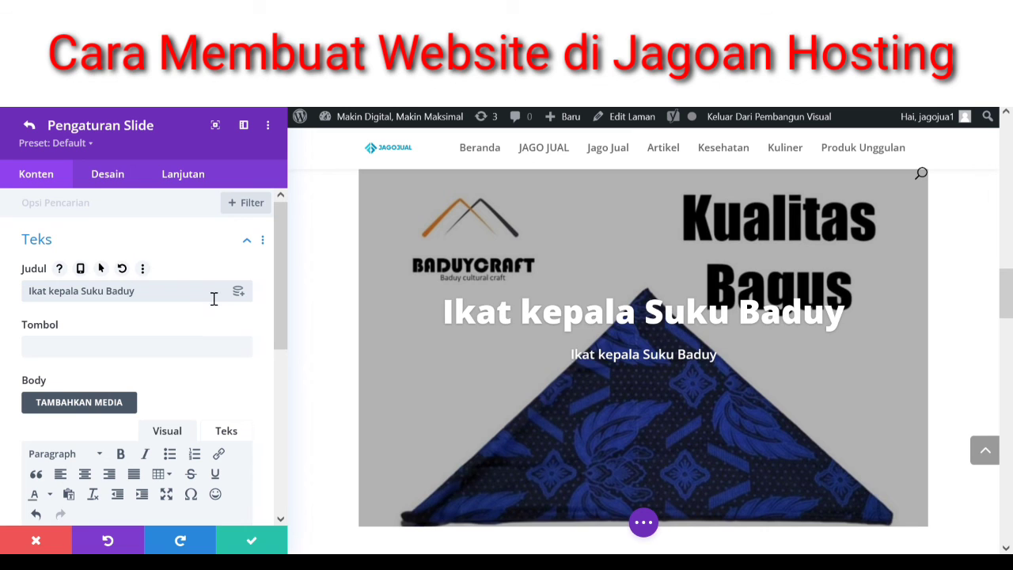
- Clear the duplicate body text and save the first slide
scroll(285, 327, "down", 3)
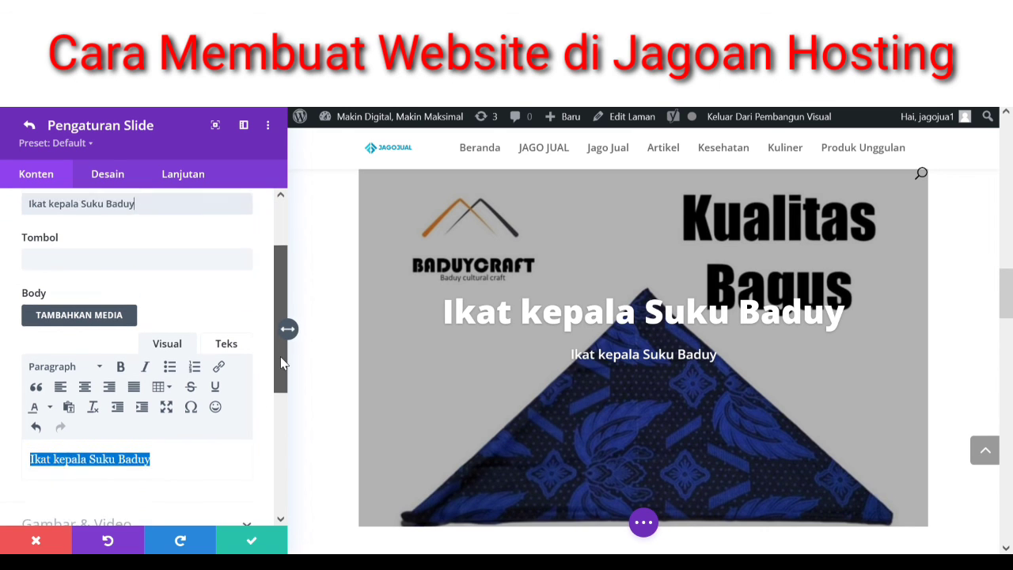
left_click(221, 421)
key("ctrl+a")
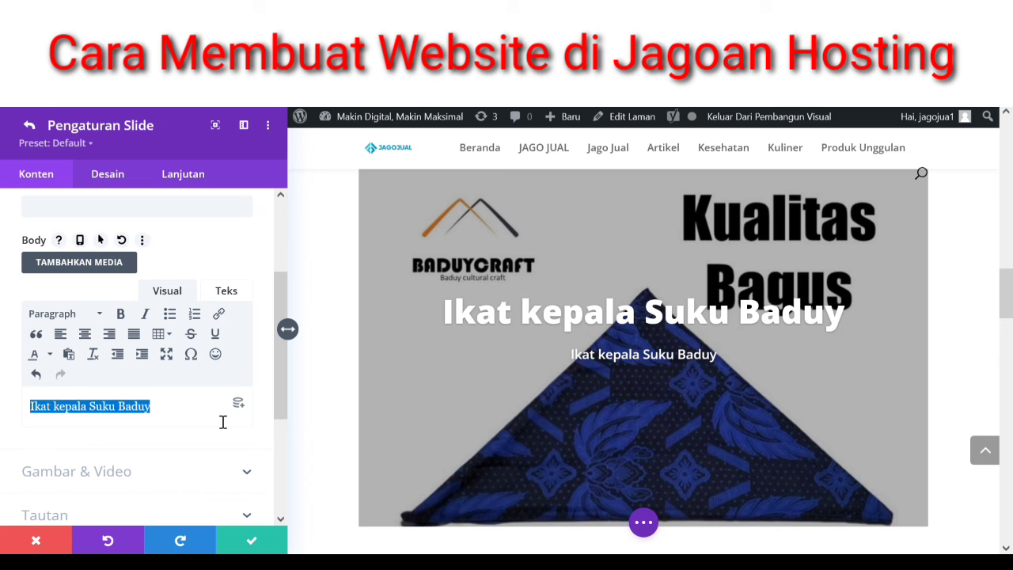
key("Delete")
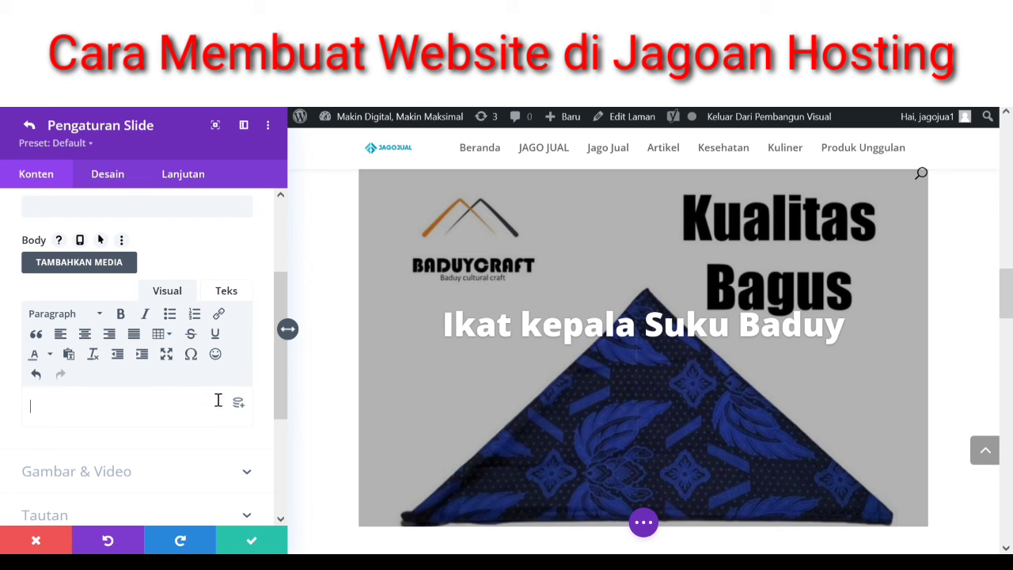
left_click(260, 549)
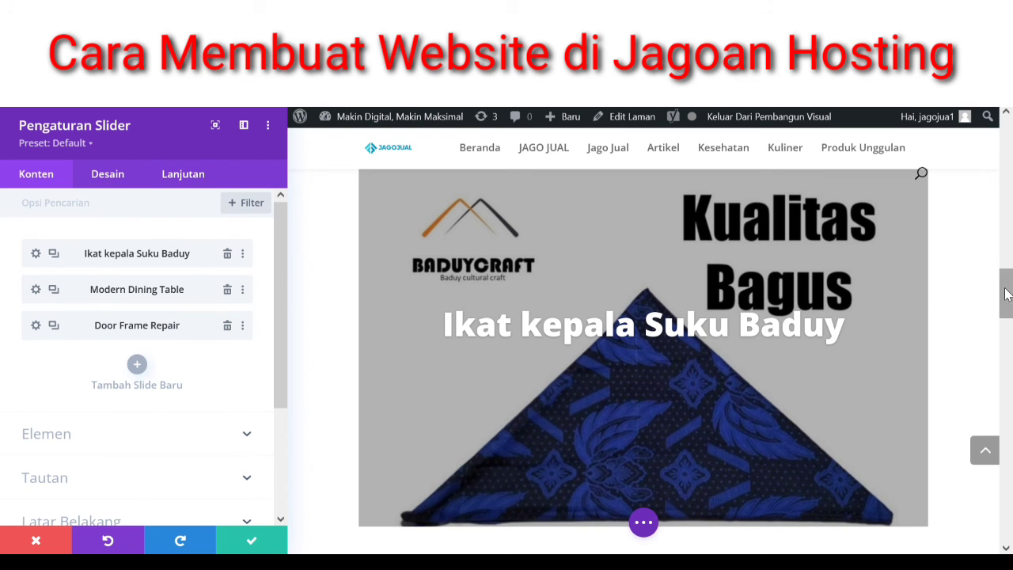
- Open the Modern Dining Table slide's settings from the slide list
mouse_move(1002, 294)
left_mouse_down()
mouse_move(1009, 318)
mouse_move(1006, 302)
left_mouse_up()
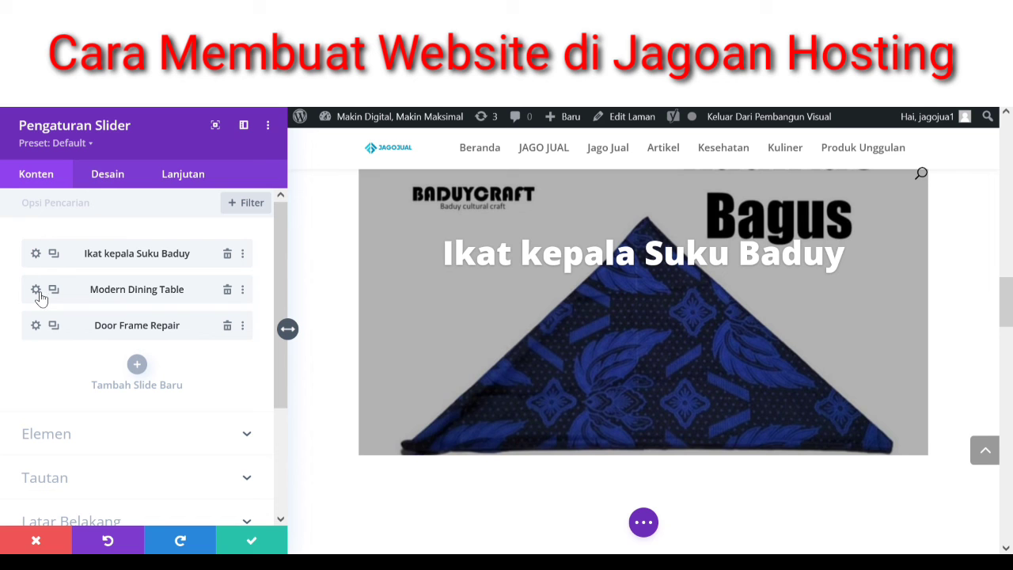
left_click(37, 291)
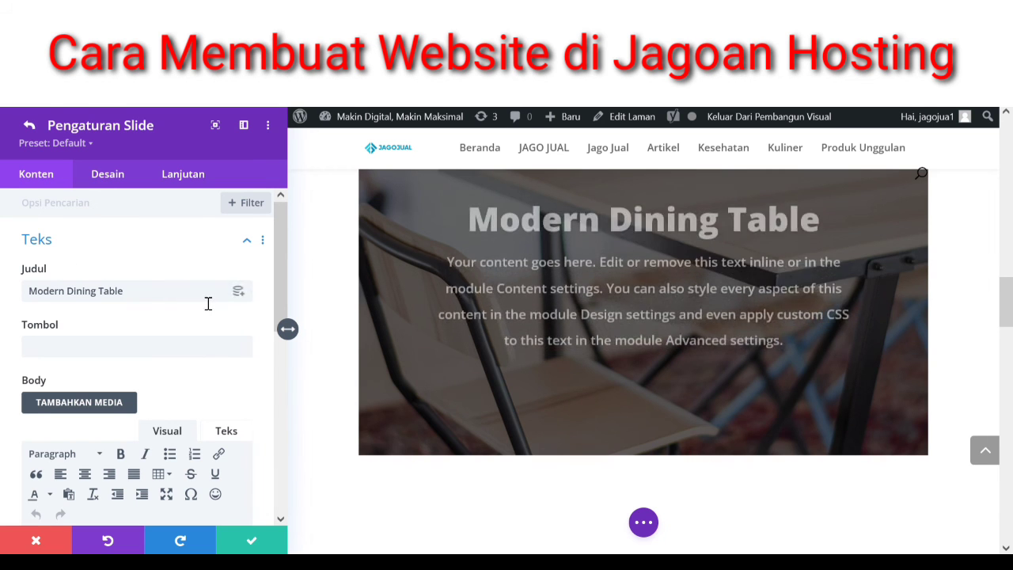
- Clear the second slide's placeholder body text
scroll(281, 301, "down", 2)
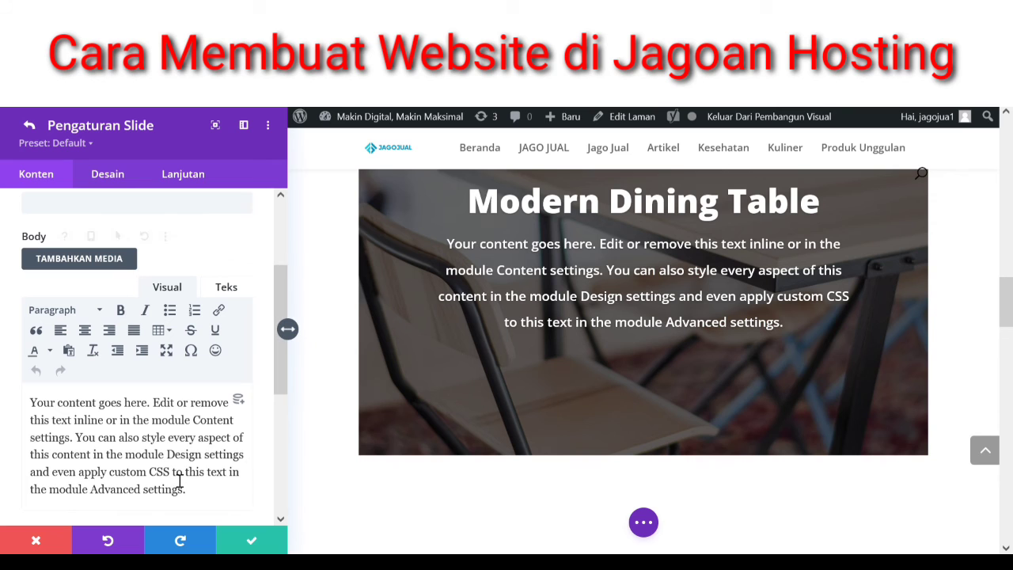
key("ctrl+a")
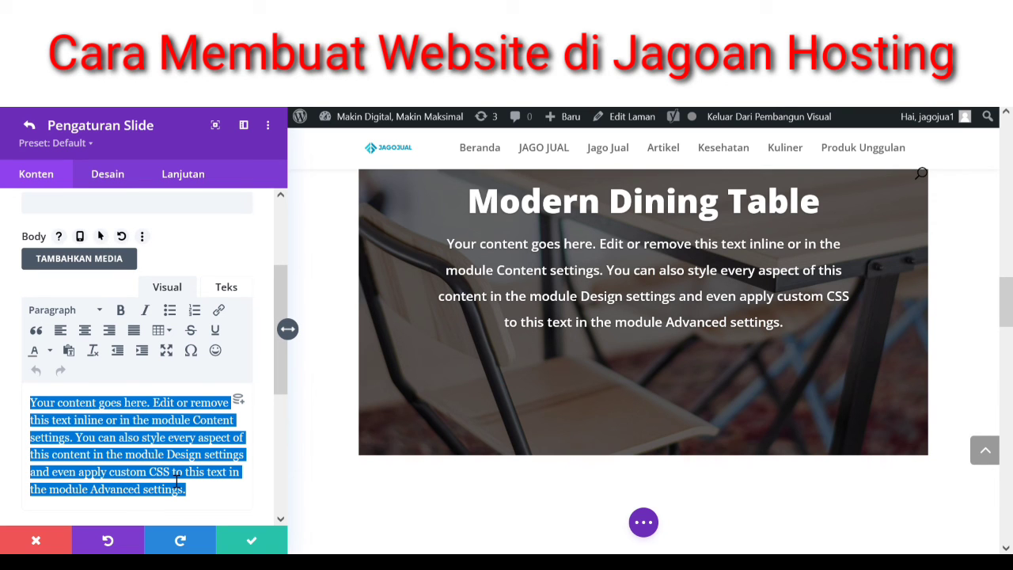
key("BackSpace")
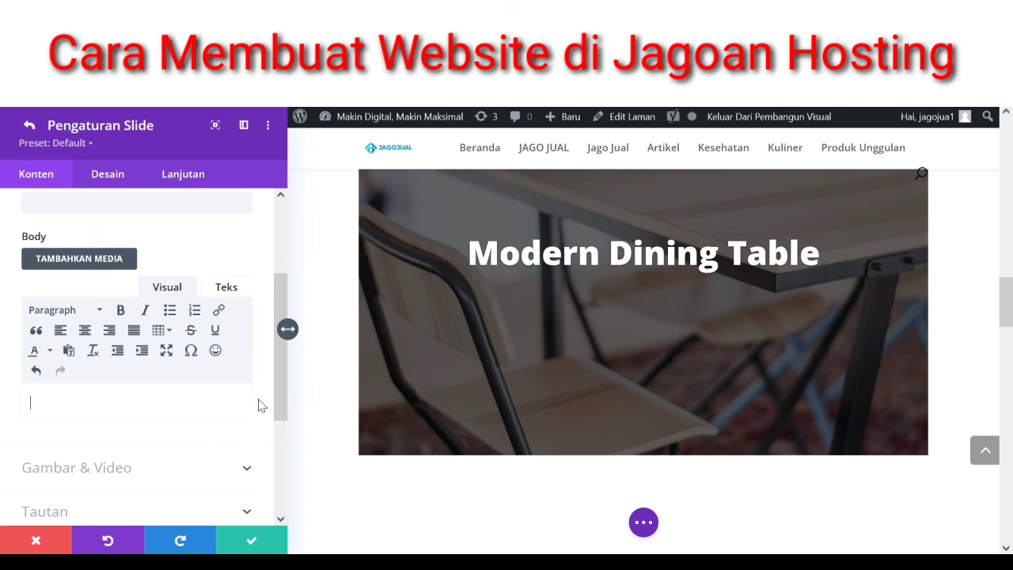
- Replace the dining table background with the black jacket photo 2.jpg
left_click_drag(279, 386, 281, 459)
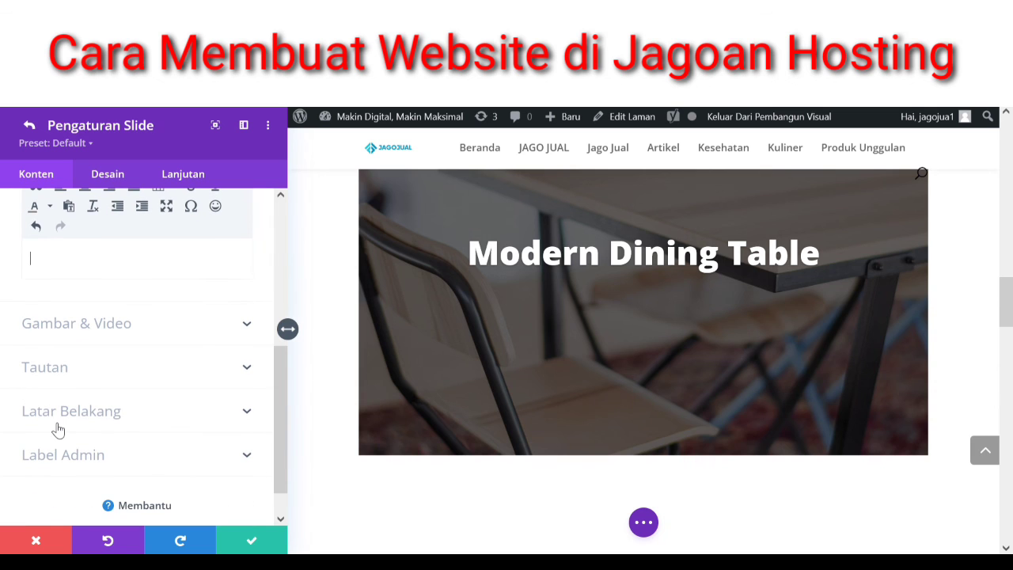
left_click(59, 422)
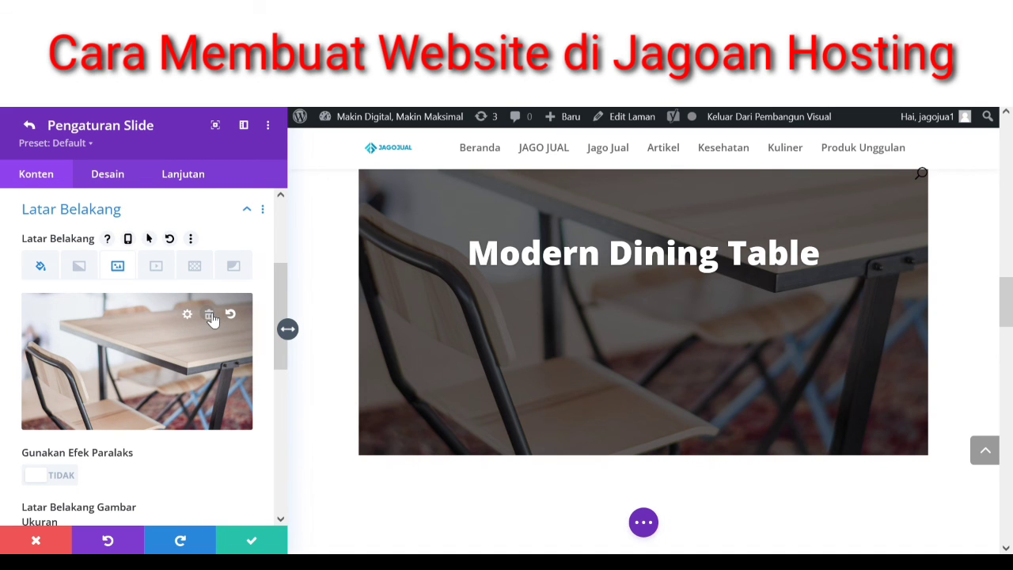
left_click(210, 316)
left_click(137, 354)
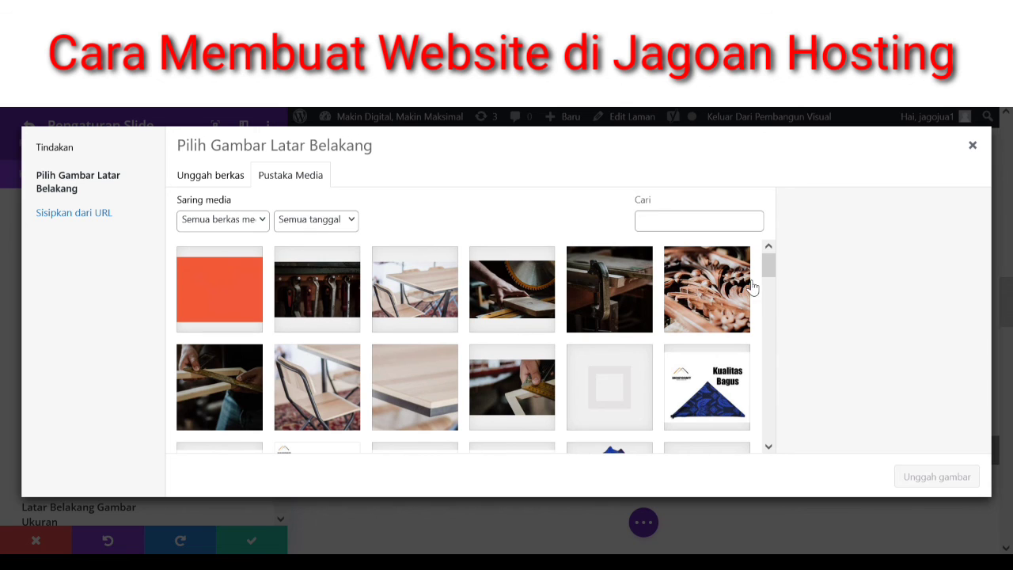
scroll(768, 271, "down", 2)
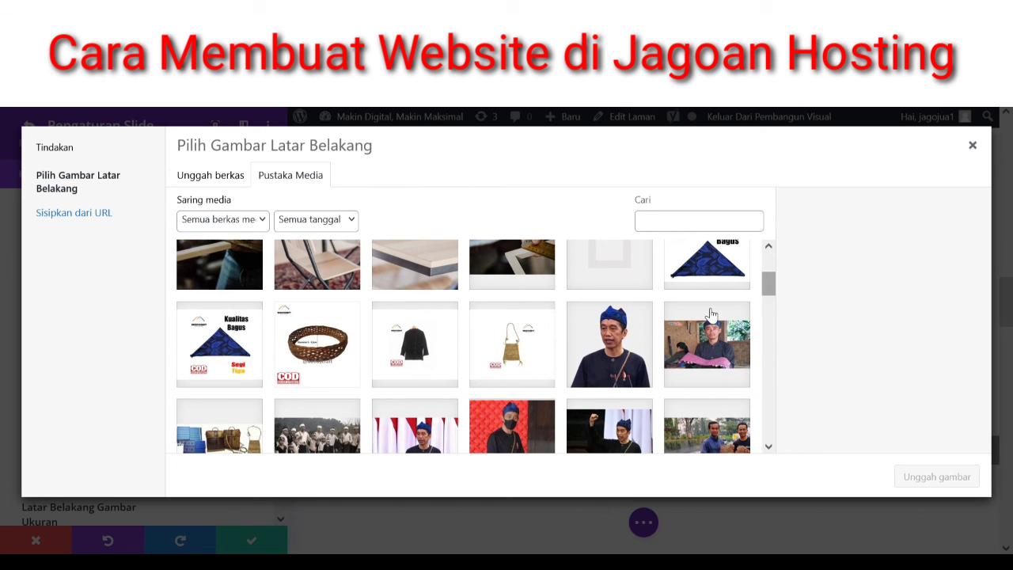
left_click(419, 349)
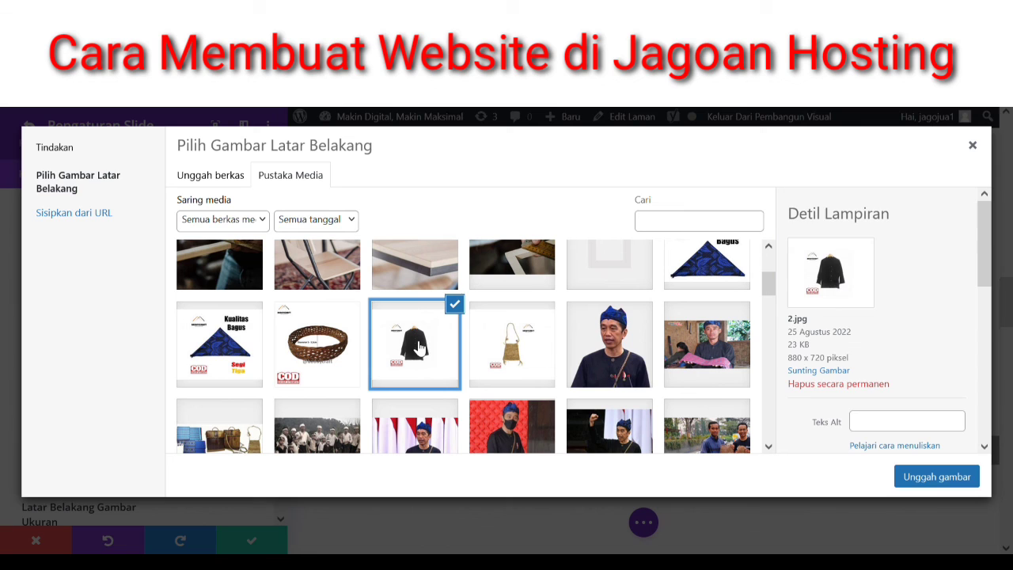
left_click(924, 478)
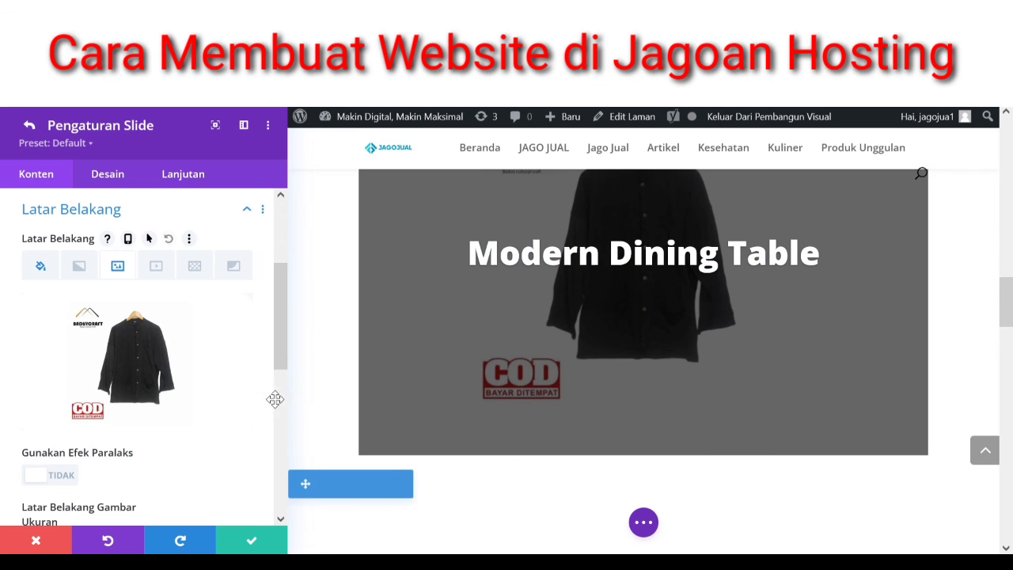
- Replace the Modern Dining Table title with 'Baju Suku Baduy' and save the slide
scroll(282, 251, "up", 3)
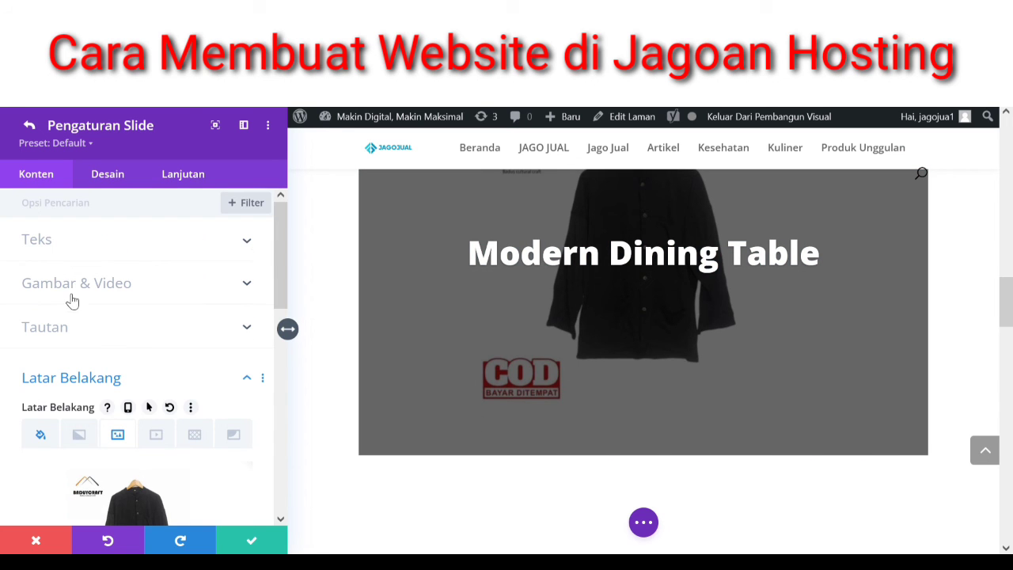
left_click(50, 244)
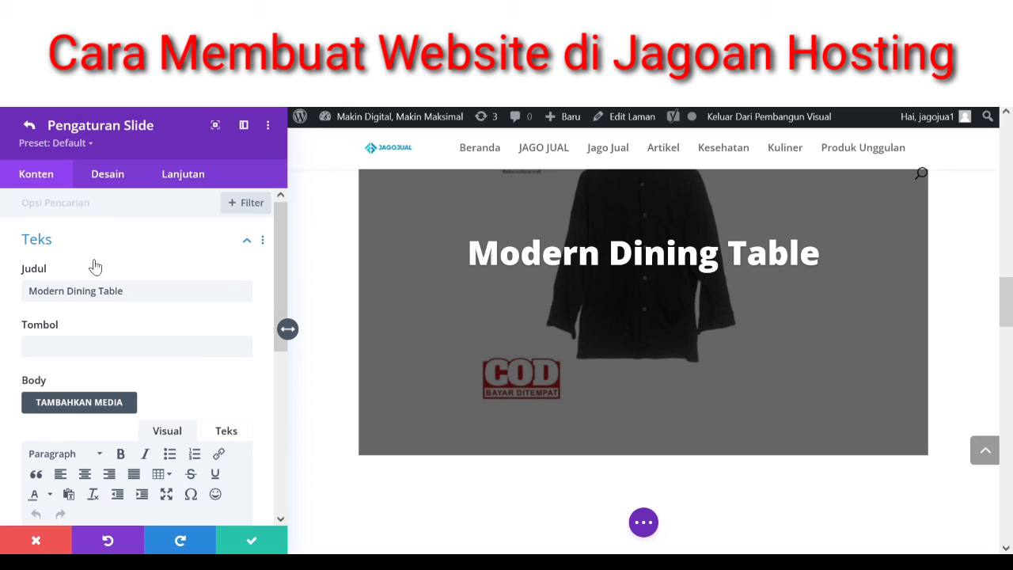
triple_click(126, 298)
type("Baju ")
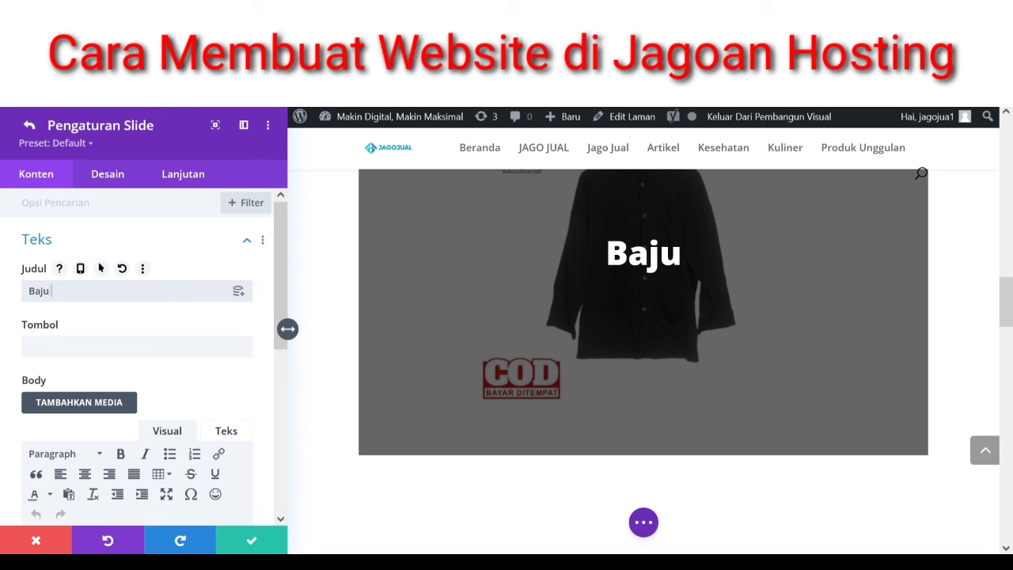
type("Suku Baduy")
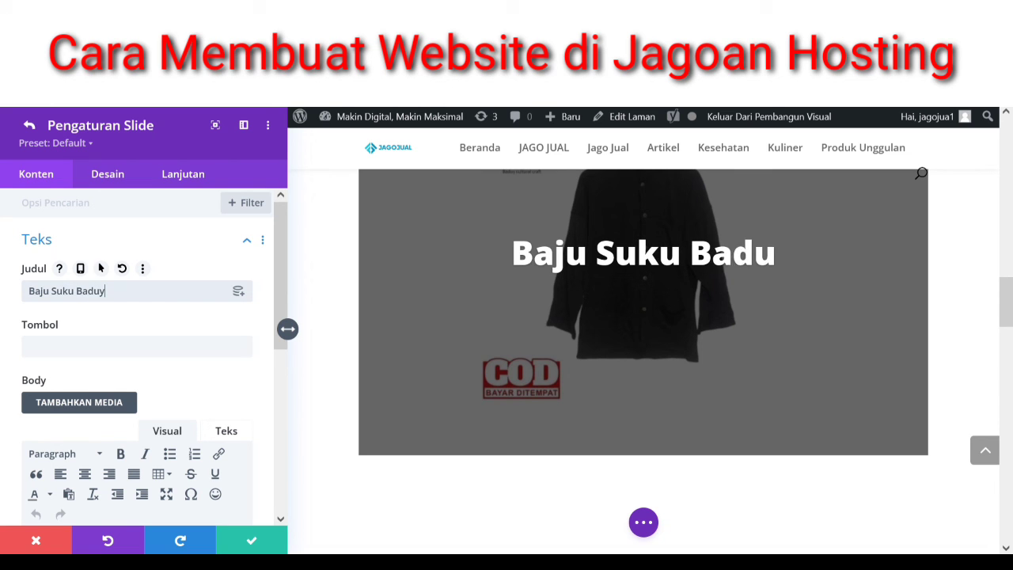
left_click(266, 548)
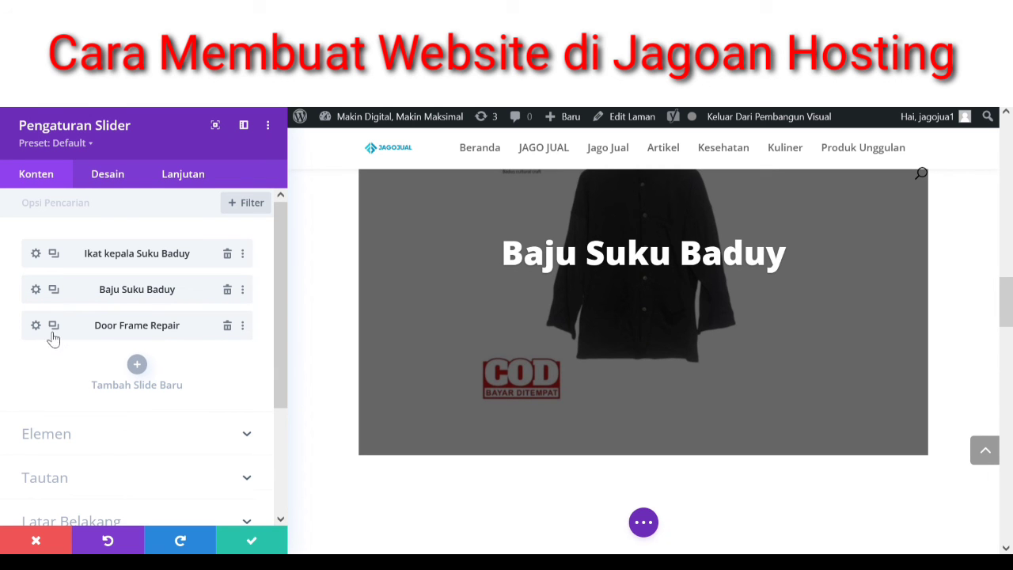
- Retitle the Door Frame Repair slide 'Tas Koja Suku Baduy' and clear its body text
left_click(36, 325)
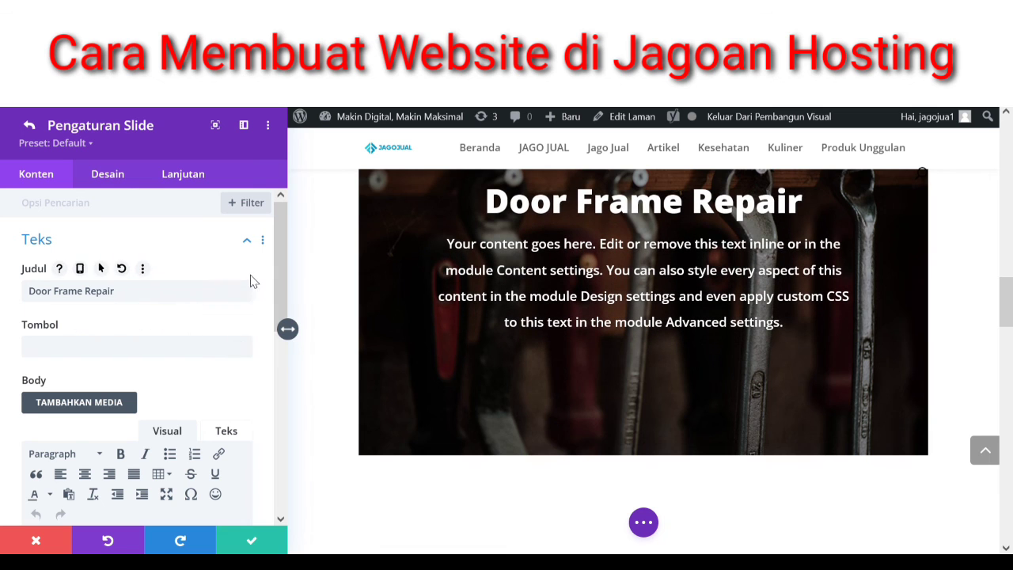
triple_click(183, 297)
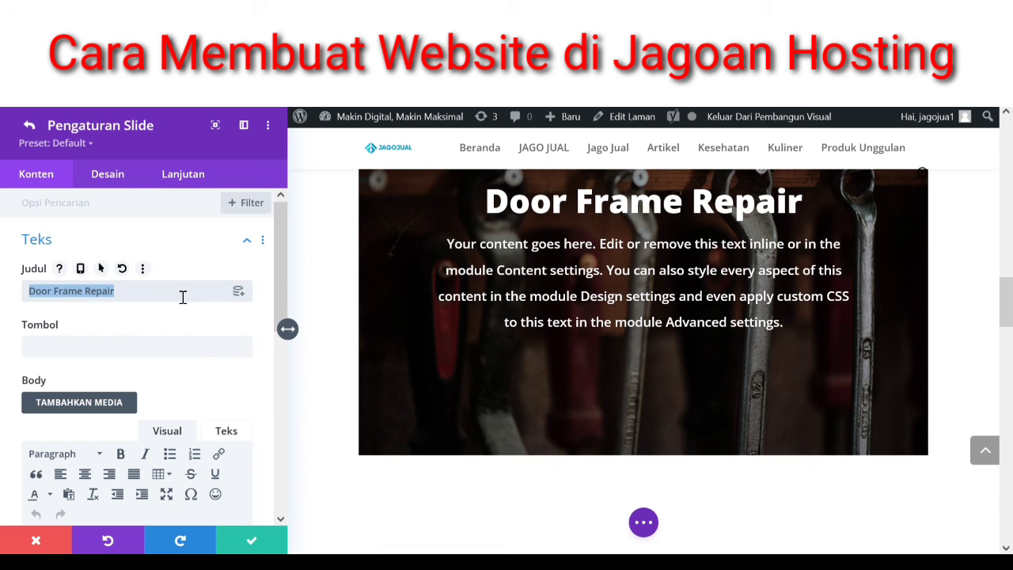
type("Tas Ko")
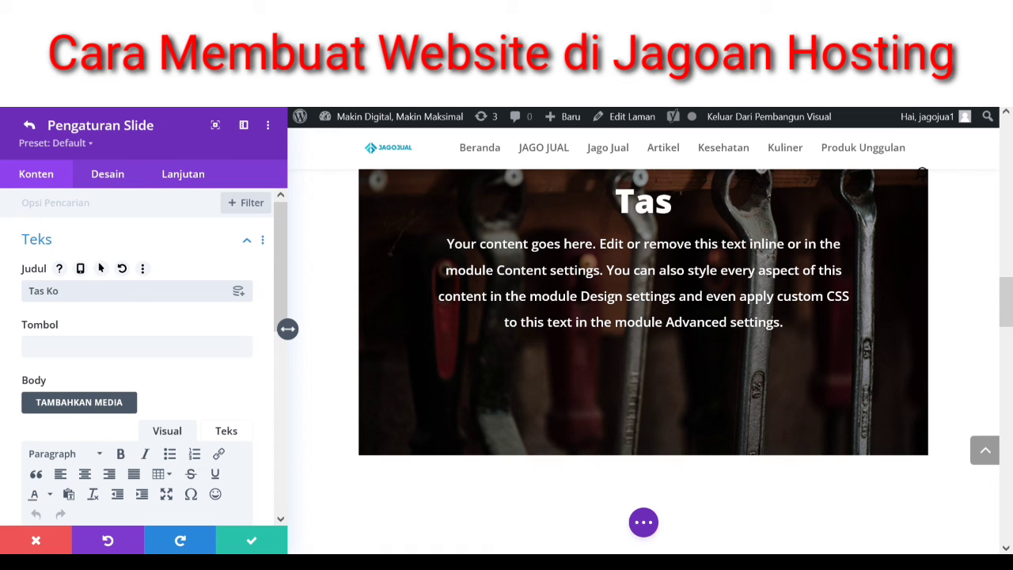
type("ja Suku Baduy")
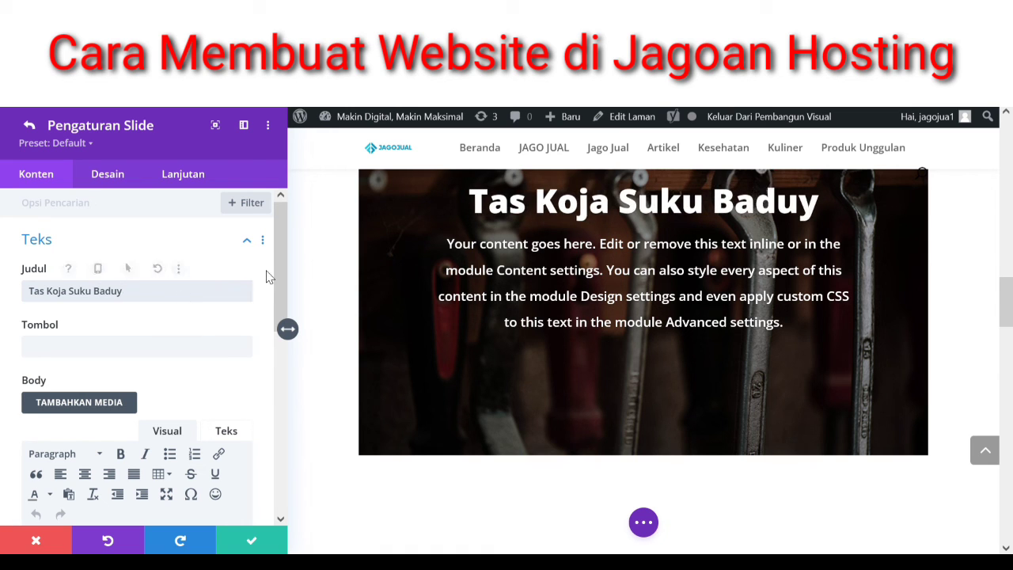
scroll(282, 327, "down", 1)
scroll(282, 326, "down", 1)
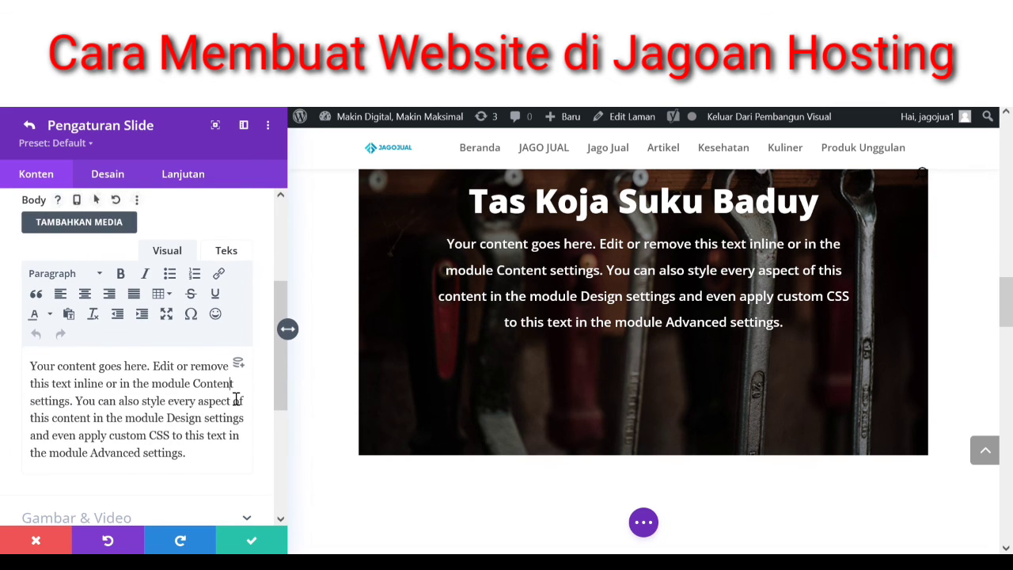
triple_click(236, 400)
key("BackSpace")
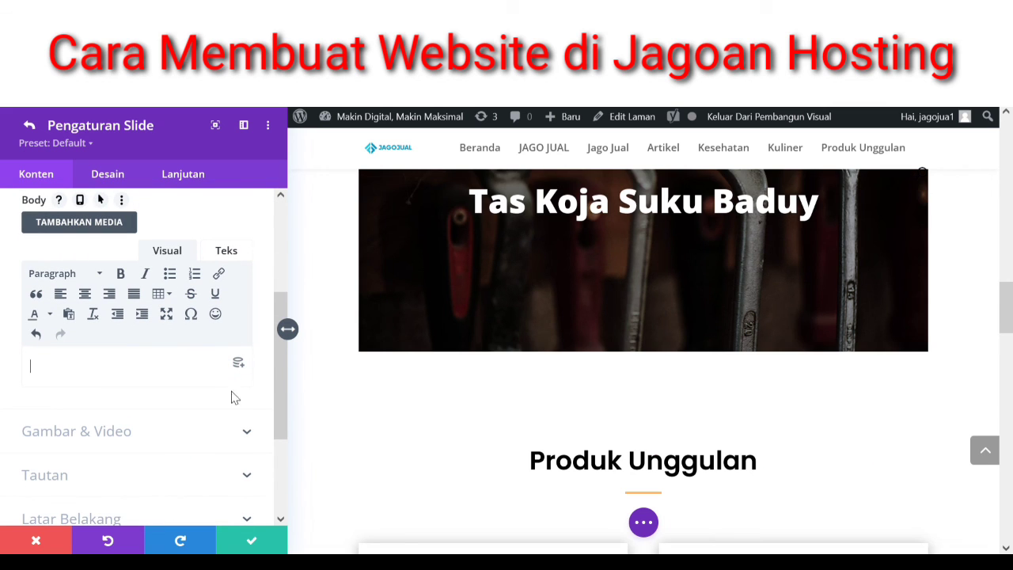
- Insert the bag photo 3.jpg as the third slide's image, then remove it again
left_click(134, 431)
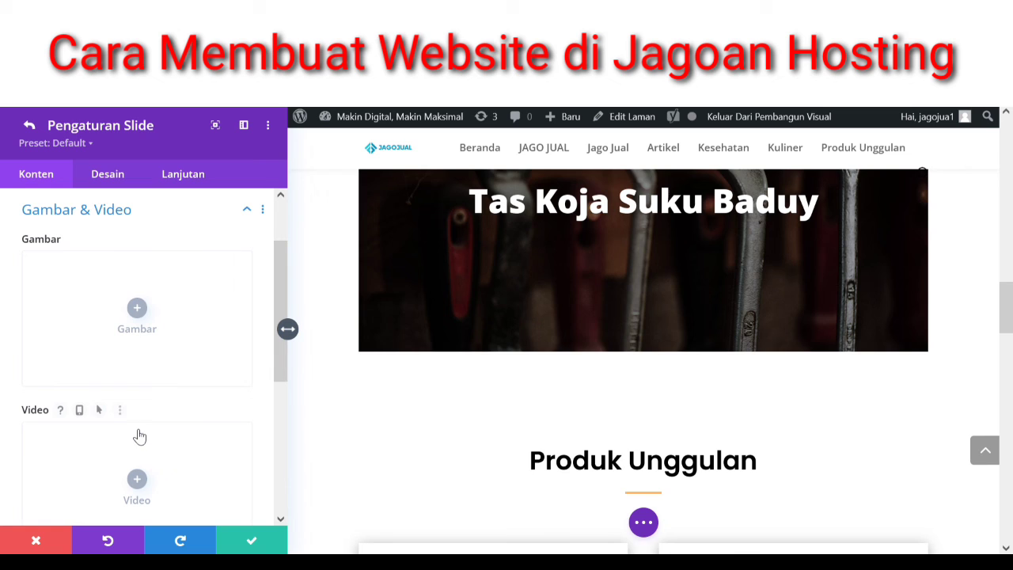
left_click(136, 307)
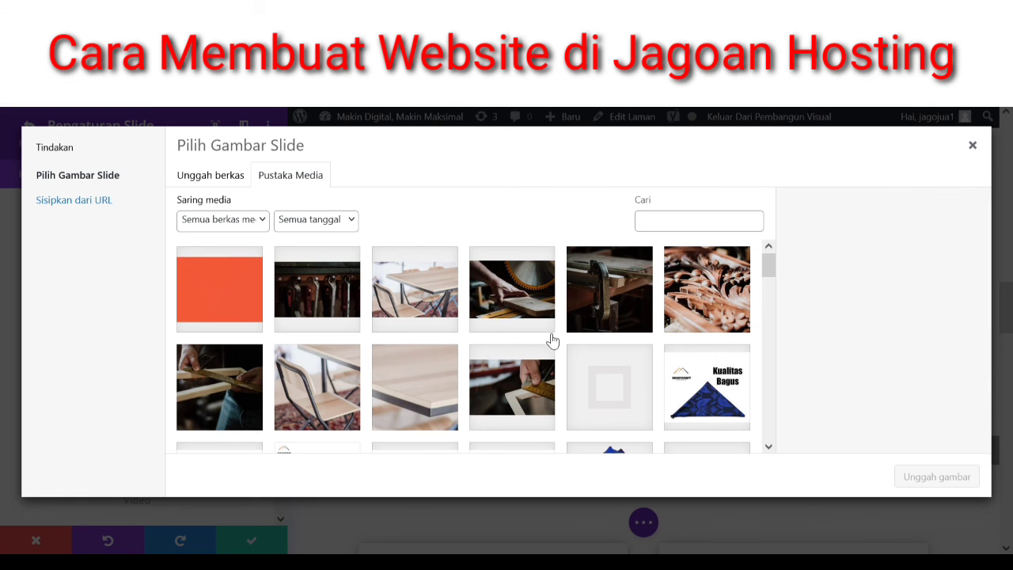
left_click_drag(765, 269, 754, 301)
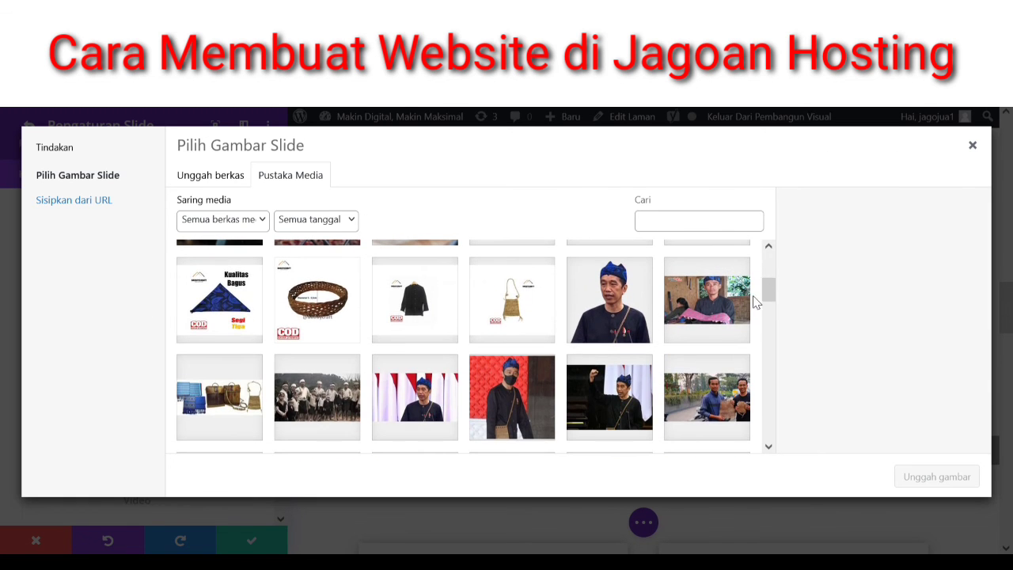
left_click(520, 317)
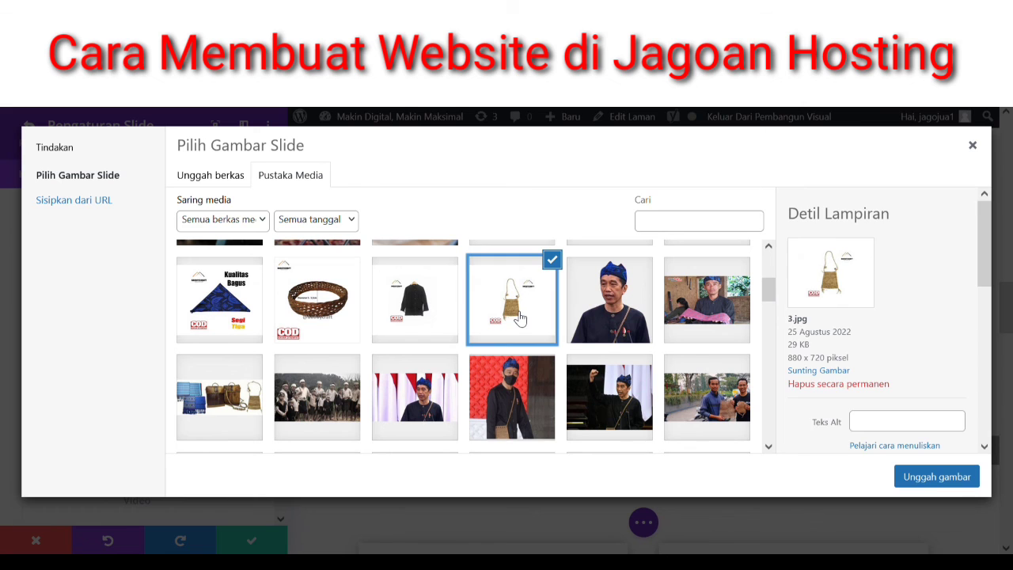
left_click(921, 477)
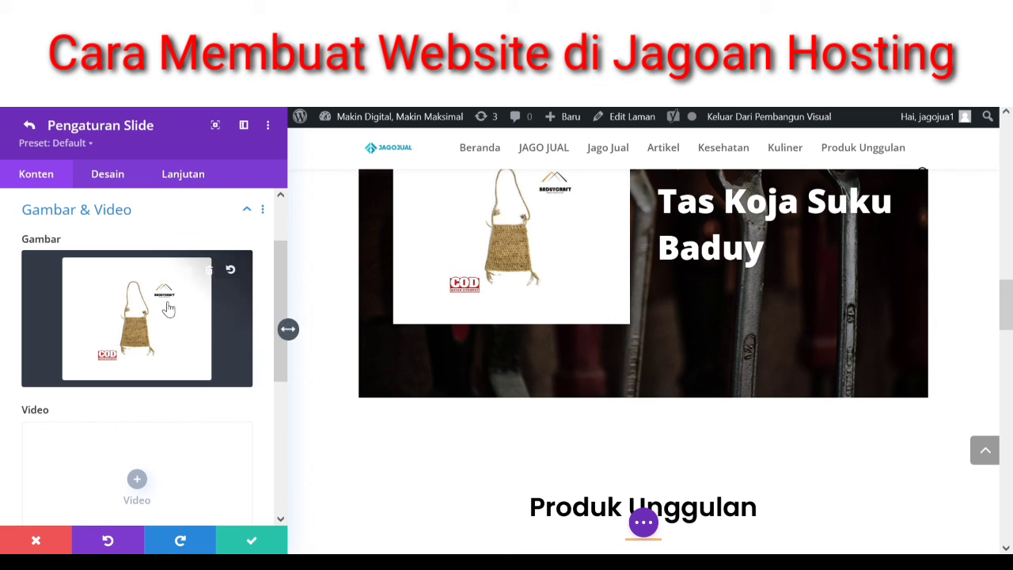
left_click(209, 273)
left_click_drag(277, 275, 138, 408)
- Set the 3.jpg bag photo as the third slide's background image and save the slide
left_click(136, 407)
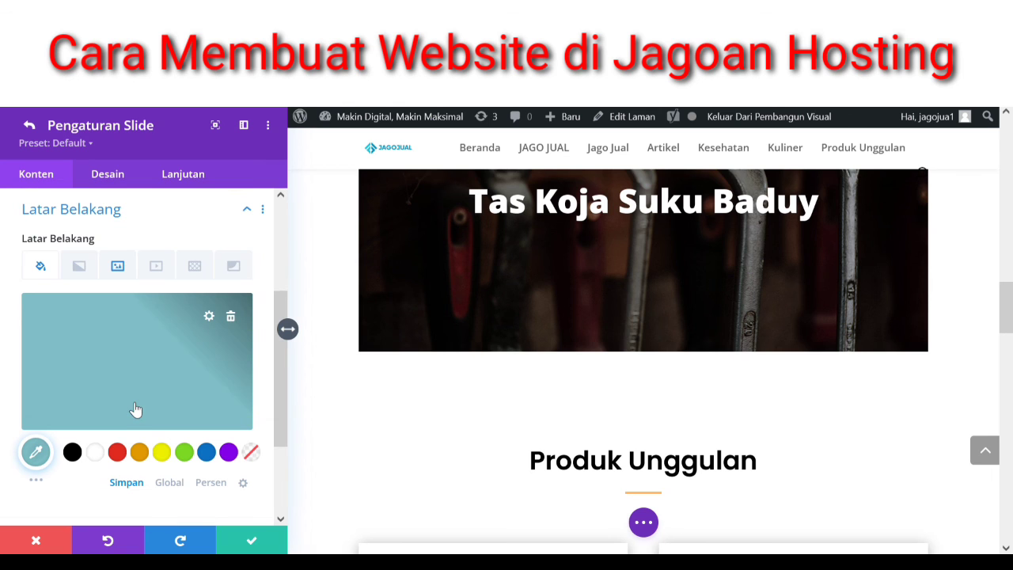
left_click(144, 385)
left_click(119, 267)
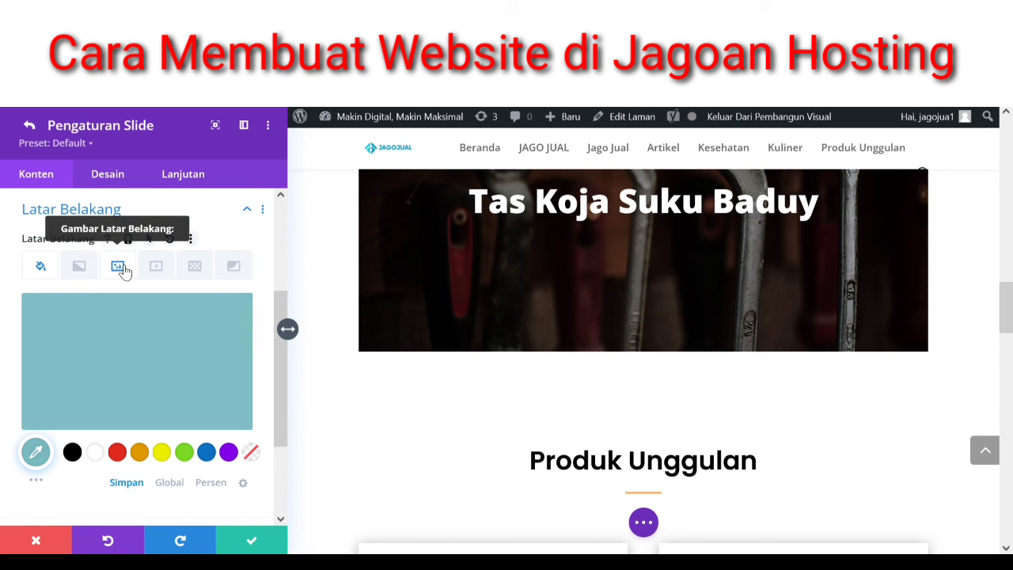
left_click(169, 336)
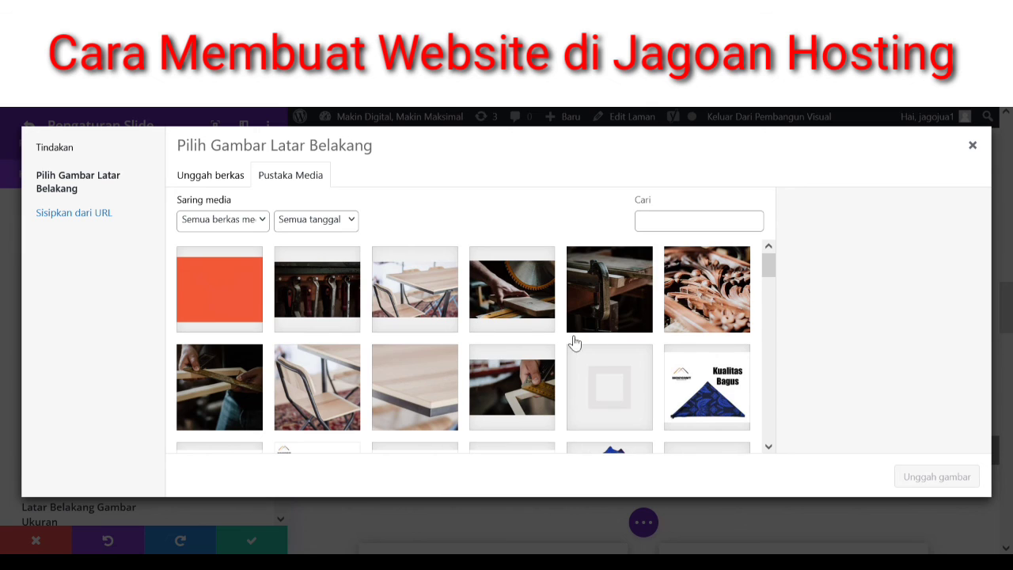
left_click_drag(767, 267, 769, 297)
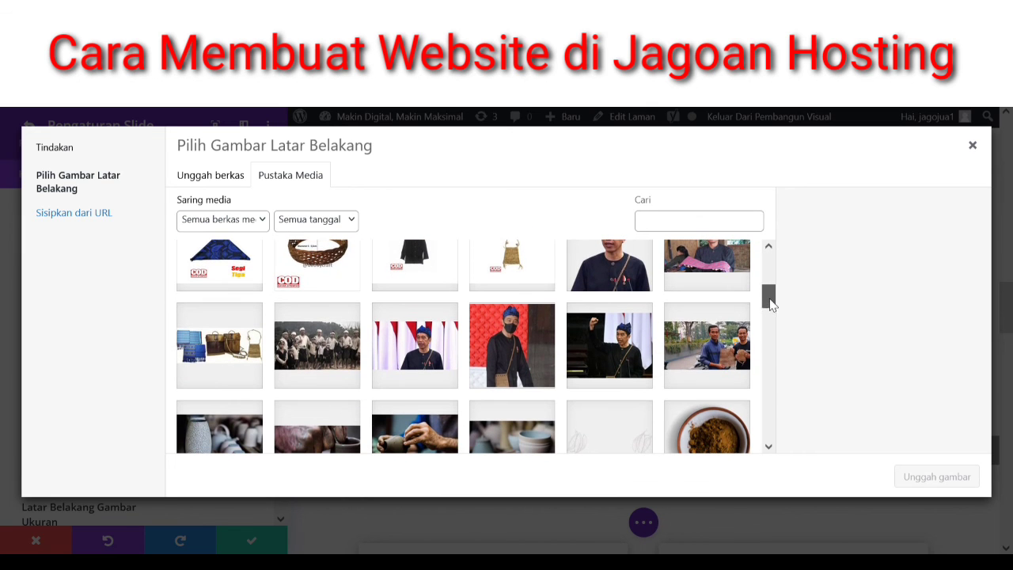
left_click(510, 277)
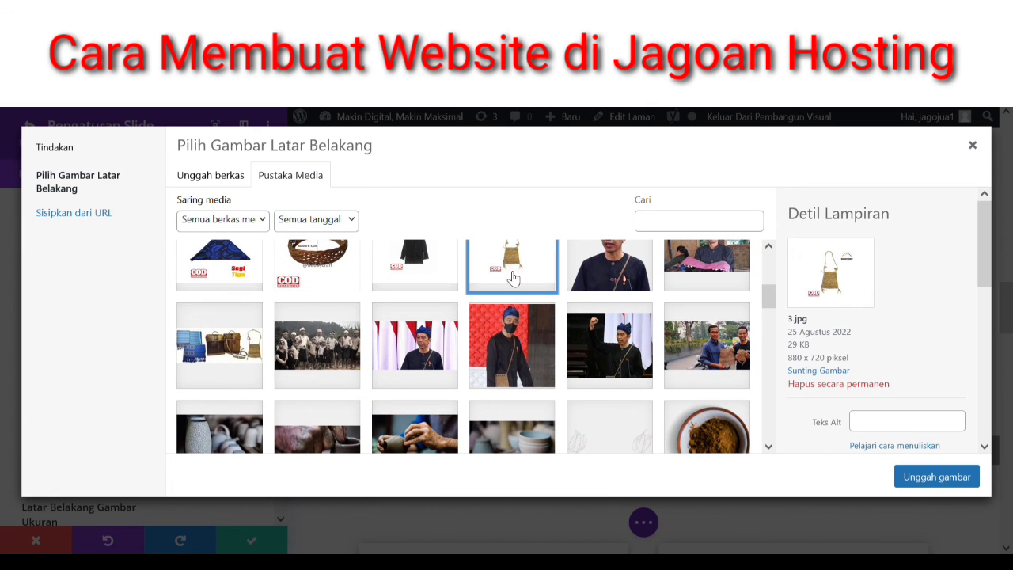
left_click(946, 481)
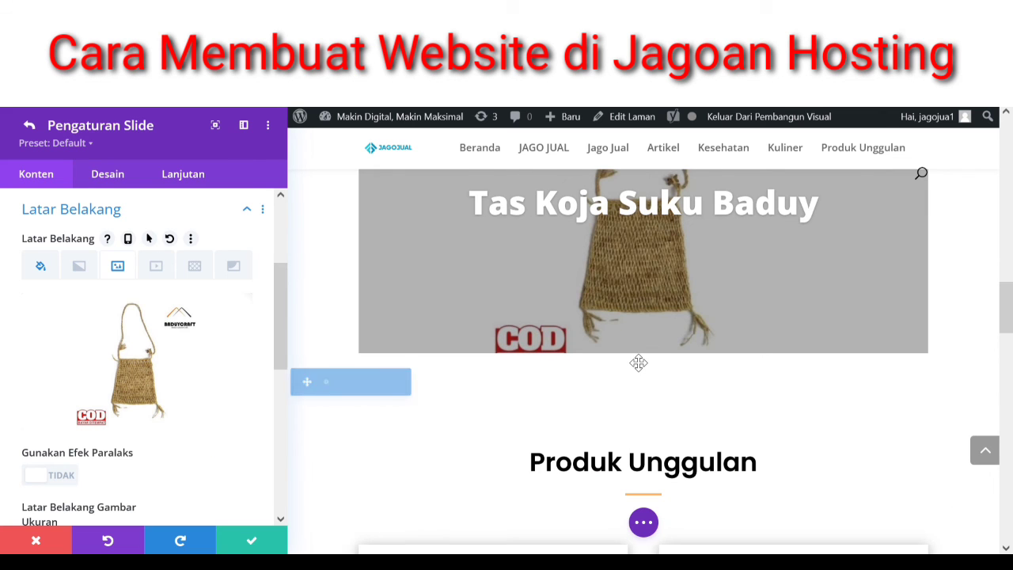
left_click(247, 542)
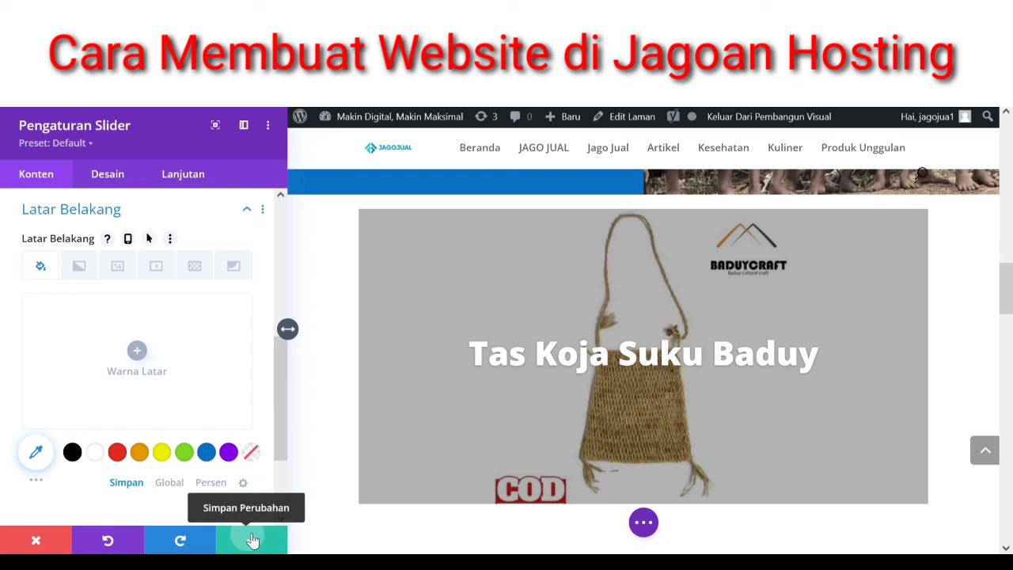
- Confirm the Pengaturan Slider changes and save the page with the 'Tas Koja Suku Baduy' bag slide
left_click(252, 541)
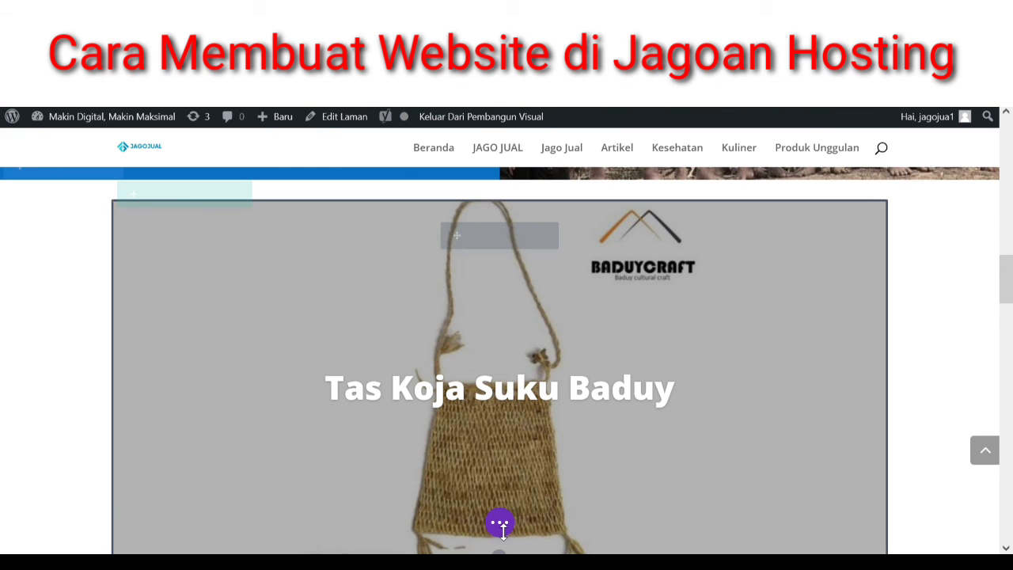
left_click(501, 524)
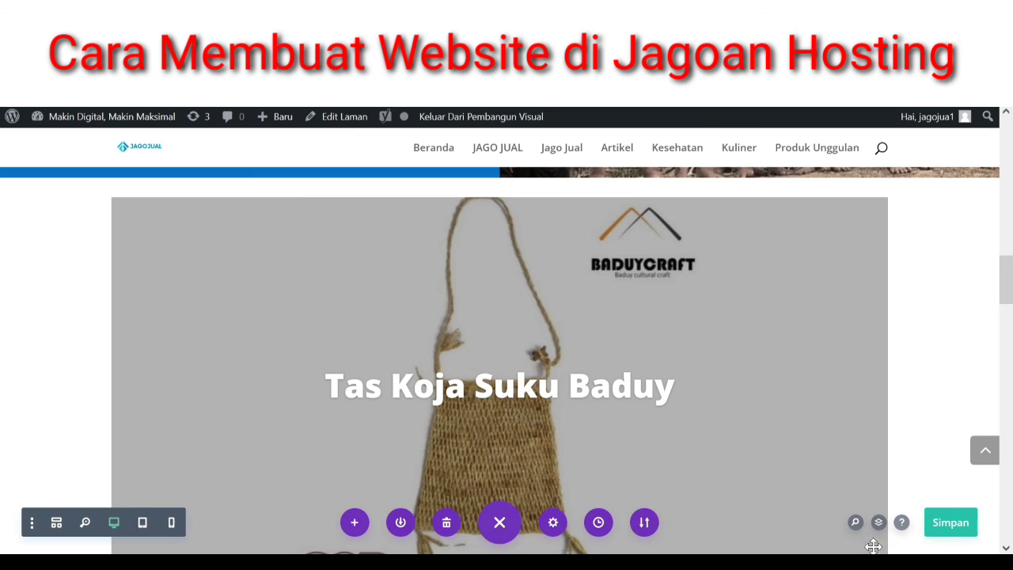
left_click(945, 534)
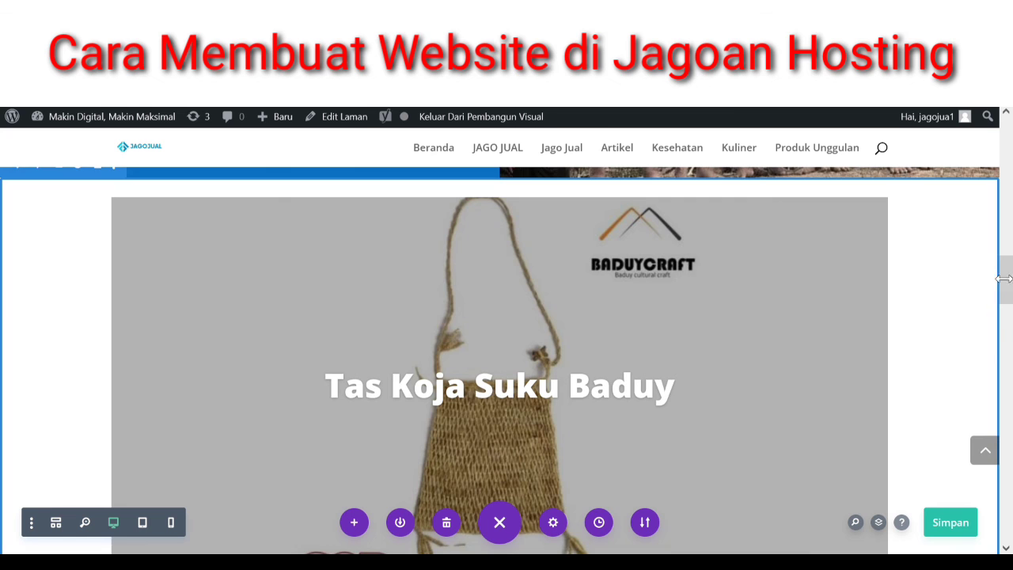
left_click_drag(1005, 279, 1011, 297)
scroll(1010, 297, "up", 3)
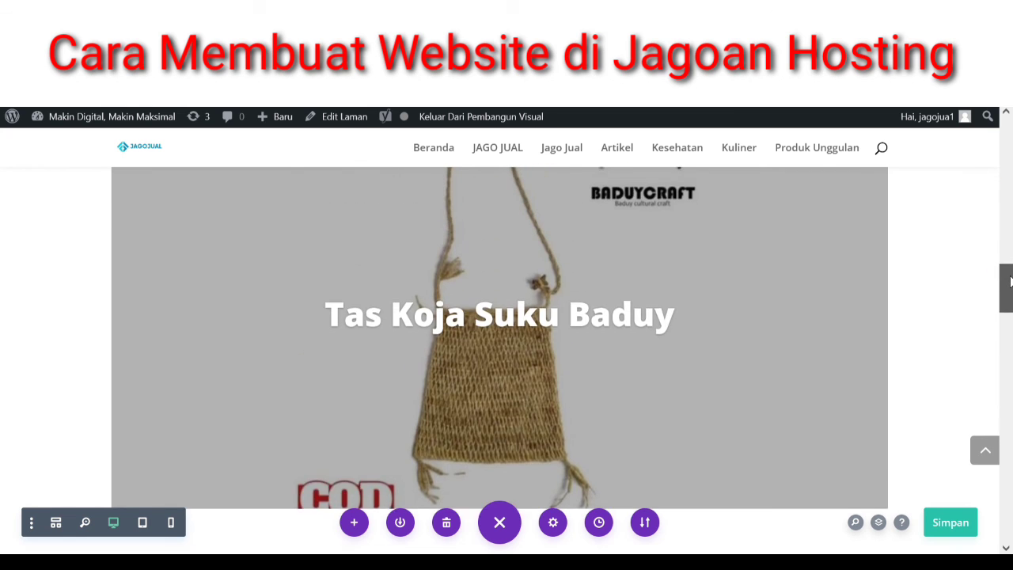
mouse_move(964, 118)
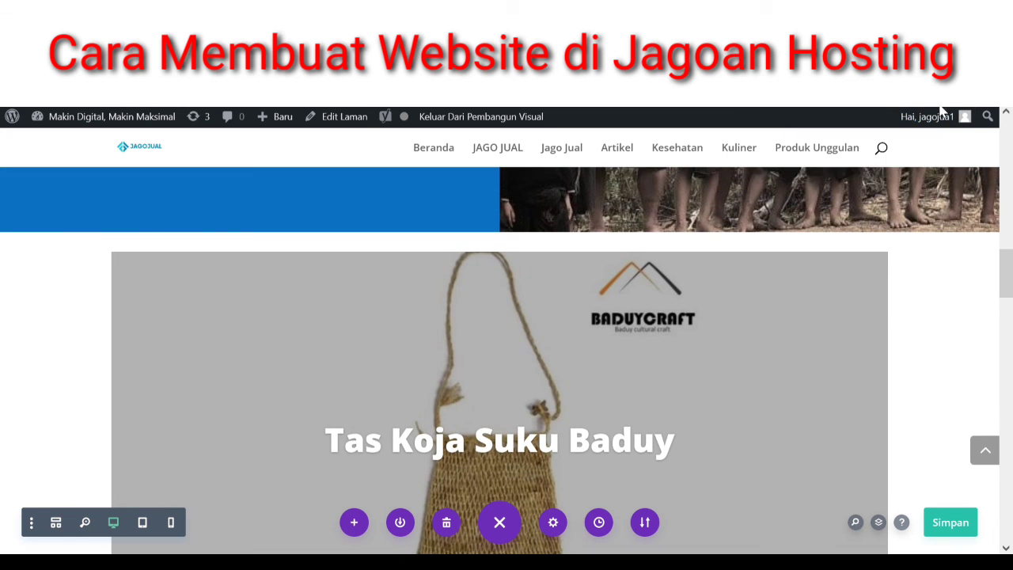